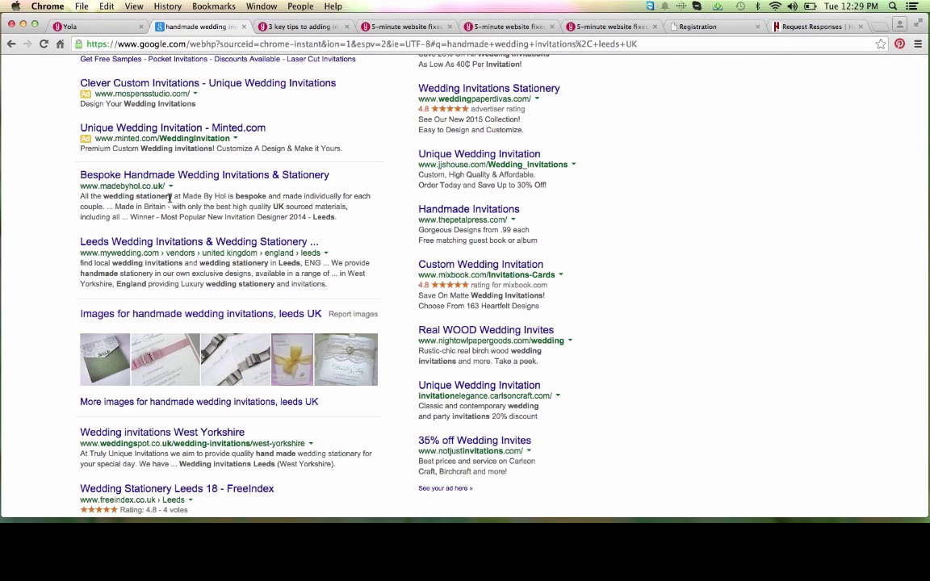
{"action": "left_click_drag", "start_coordinate": [172, 196], "coordinate": [101, 196]}
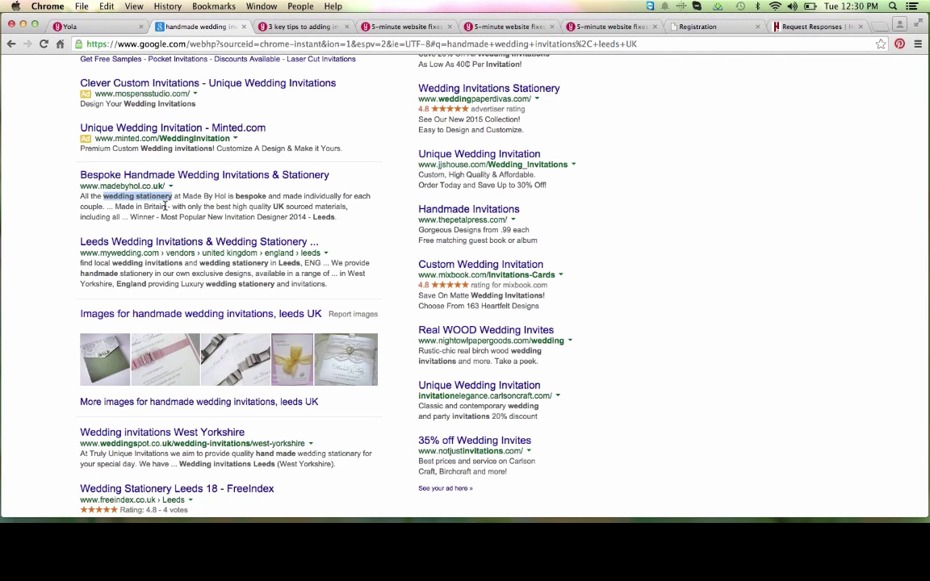
{"action": "left_click_drag", "start_coordinate": [236, 197], "coordinate": [266, 196]}
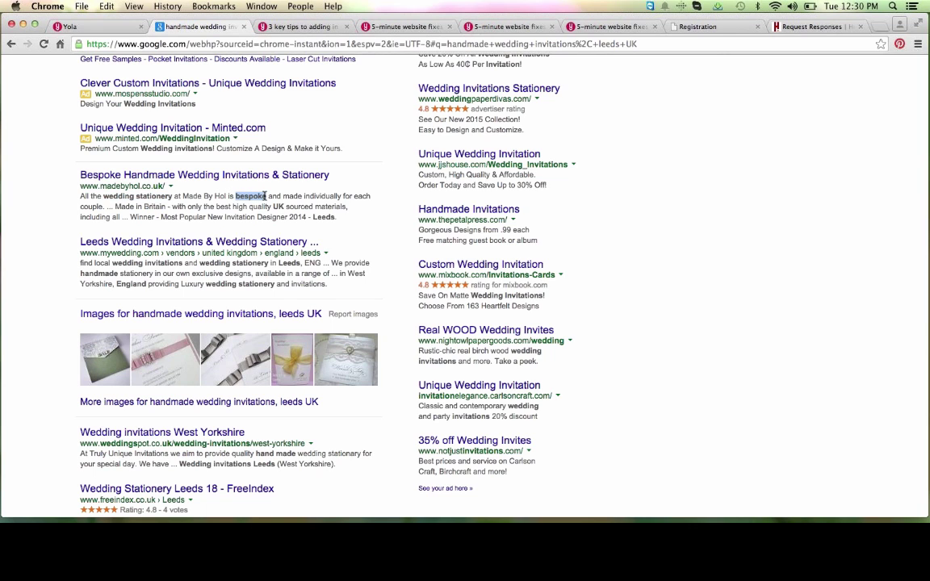
{"action": "left_click_drag", "start_coordinate": [313, 217], "coordinate": [336, 217]}
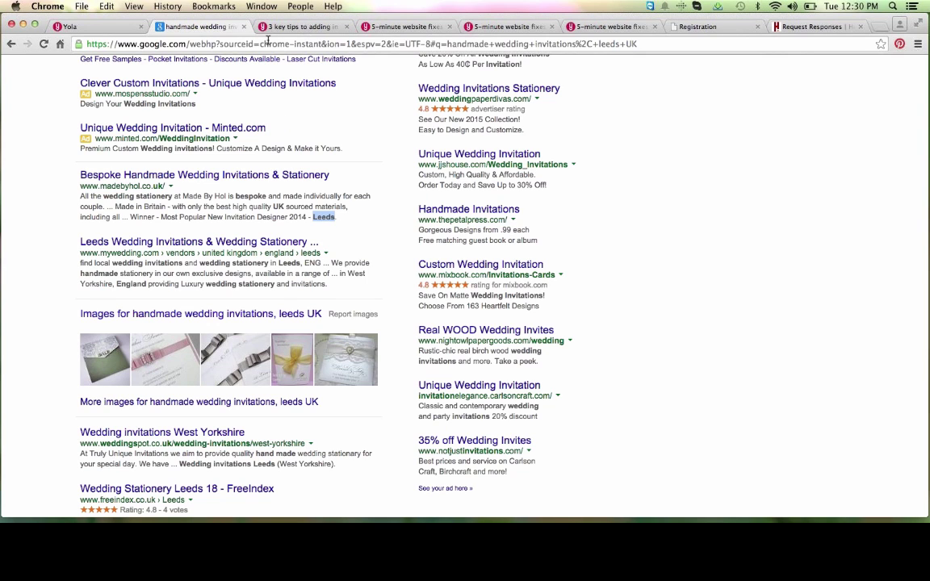
Step: Return to the Cozy Cake site, save pending changes and open the home page's Metadata
{"action": "left_click", "coordinate": [105, 28]}
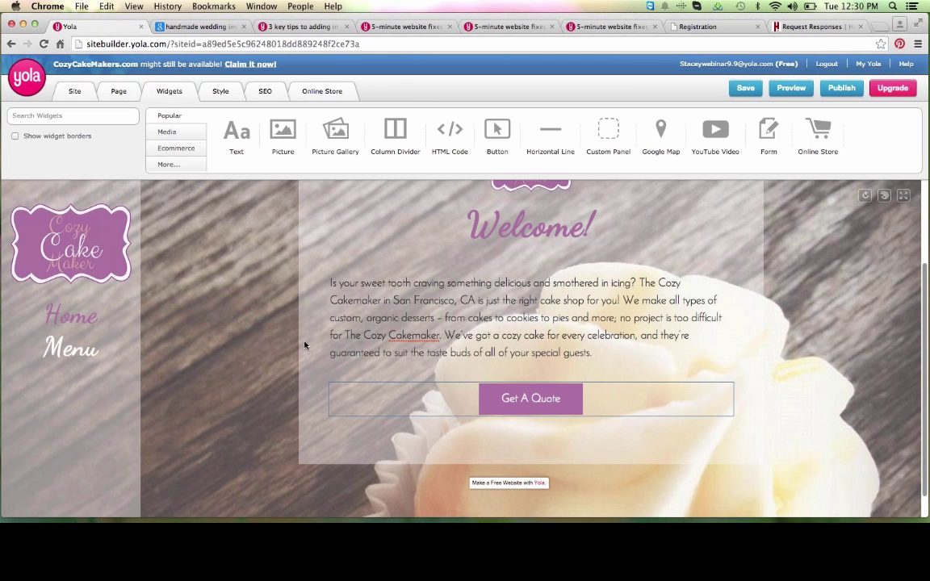
{"action": "scroll", "coordinate": [305, 345], "scroll_direction": "up", "scroll_amount": 2}
{"action": "scroll", "coordinate": [304, 344], "scroll_direction": "up", "scroll_amount": 2}
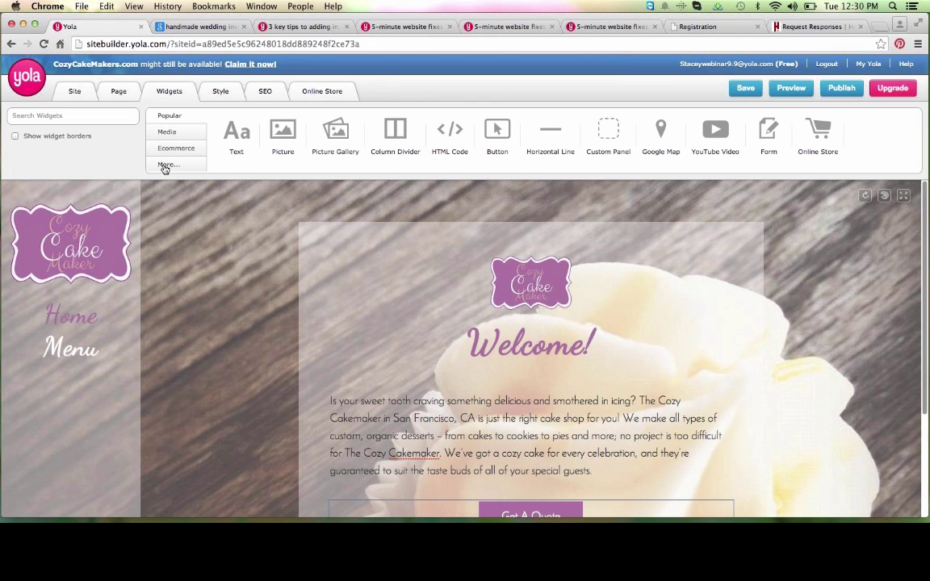
{"action": "left_click", "coordinate": [128, 95]}
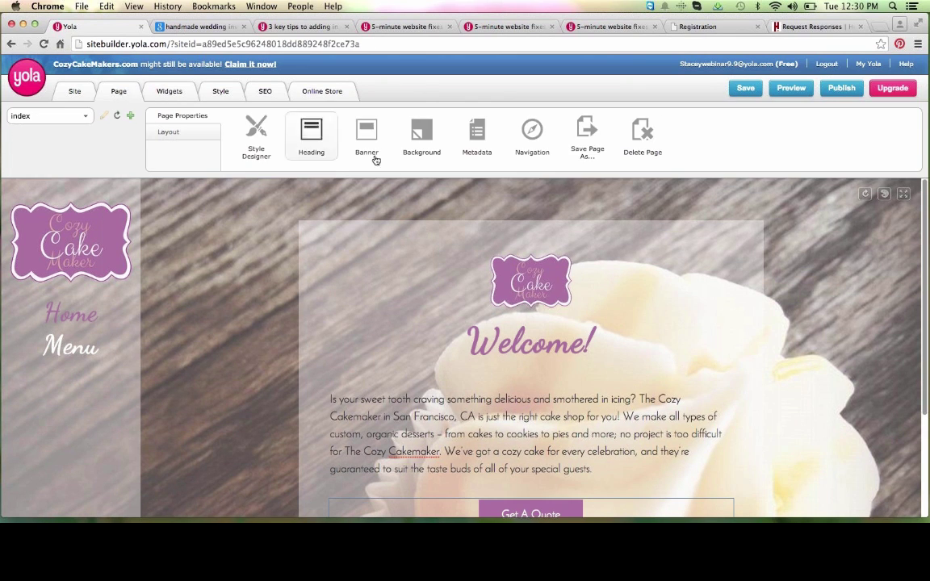
{"action": "left_click", "coordinate": [477, 135]}
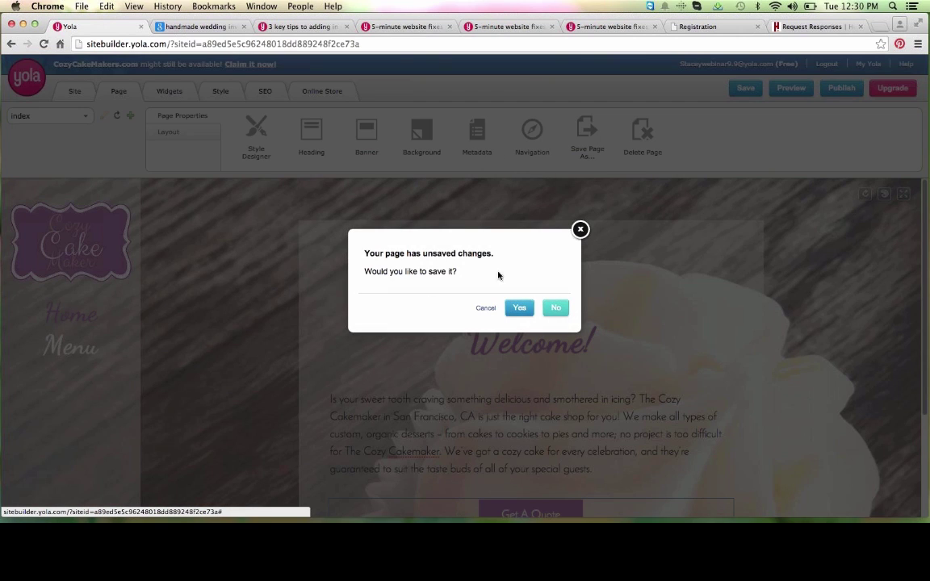
{"action": "left_click", "coordinate": [519, 307]}
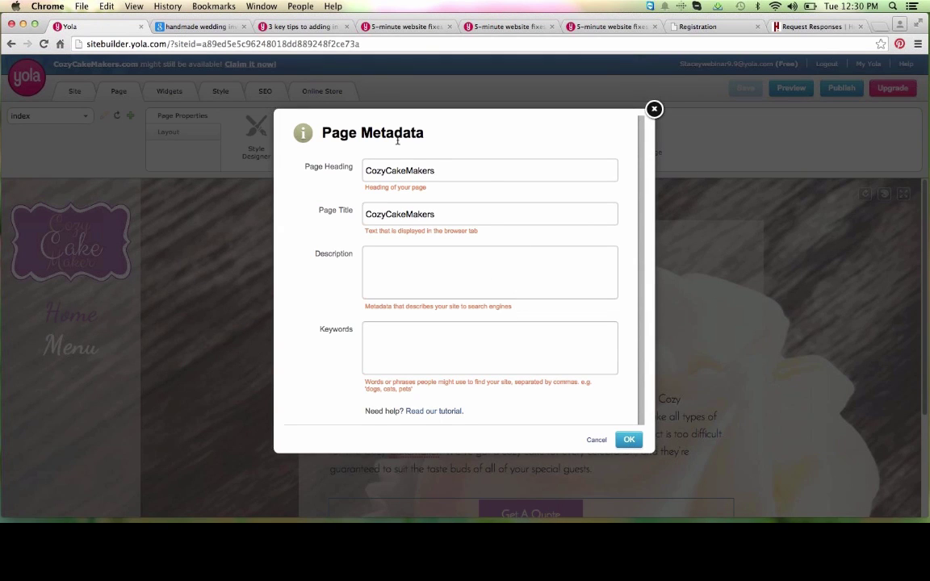
Step: Make the page title 'CozyCakeMakers - Home' and paste the welcome paragraph as description
{"action": "left_click", "coordinate": [457, 216]}
{"action": "type", "text": "- Home"}
{"action": "left_click", "coordinate": [401, 255]}
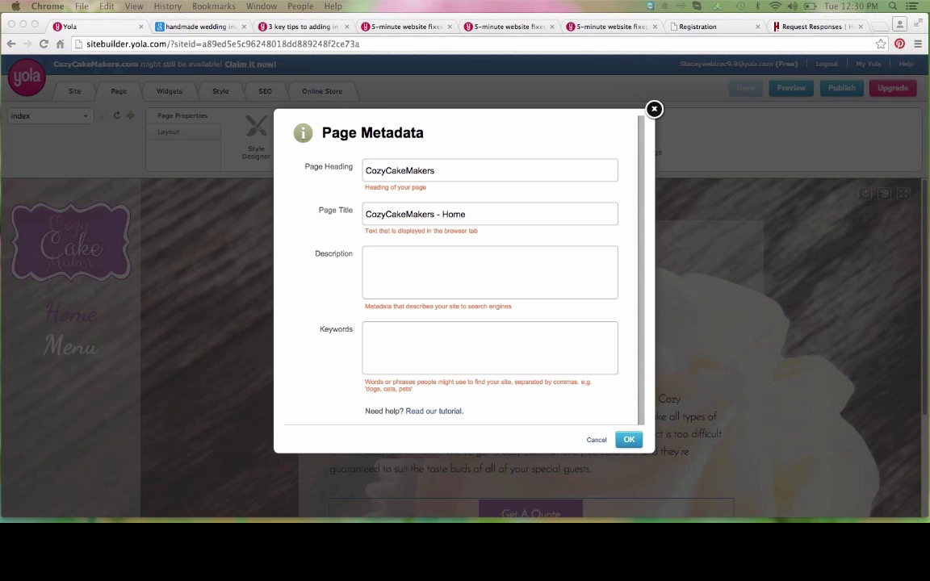
{"action": "left_click", "coordinate": [440, 283]}
{"action": "type", "text": "Is your sweet tooth craving something delicious and smothered in icing? The Cozy Cakemaker in San Francisco, CA is just the right cake shop for you!"}
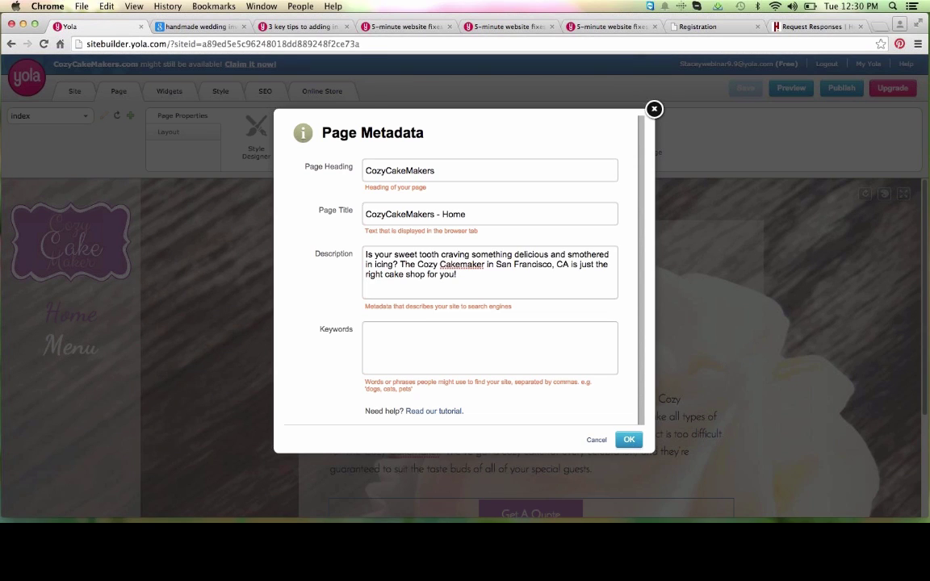
Step: Paste the keyword list, including cakes and cupcakes, and apply the metadata
{"action": "left_click", "coordinate": [407, 356]}
{"action": "type", "text": "cakes, cupcakes, the cozy cakemaker, custom organic desserts, specialty cakes san francisco"}
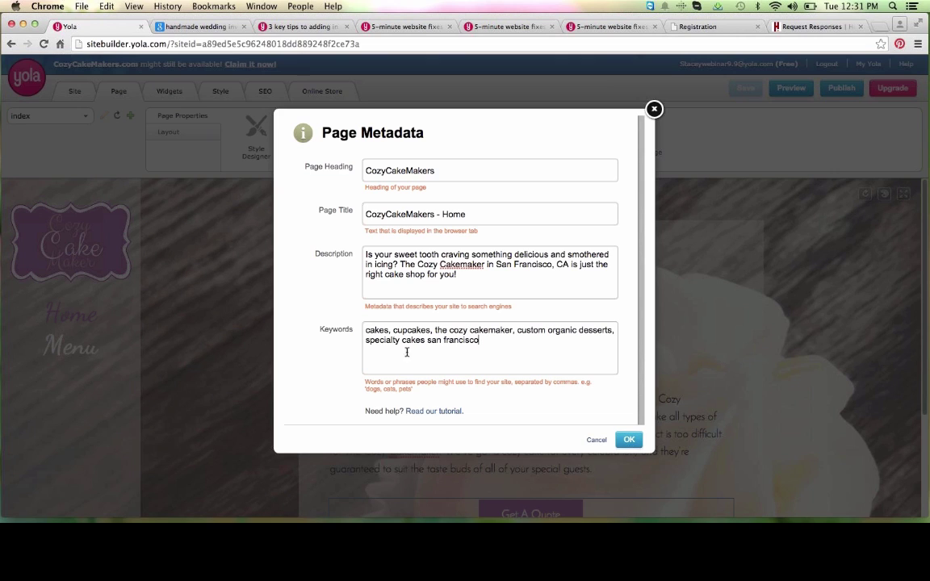
{"action": "double_click", "coordinate": [373, 331]}
{"action": "left_click_drag", "start_coordinate": [393, 331], "coordinate": [434, 331]}
{"action": "left_click_drag", "start_coordinate": [490, 341], "coordinate": [373, 302]}
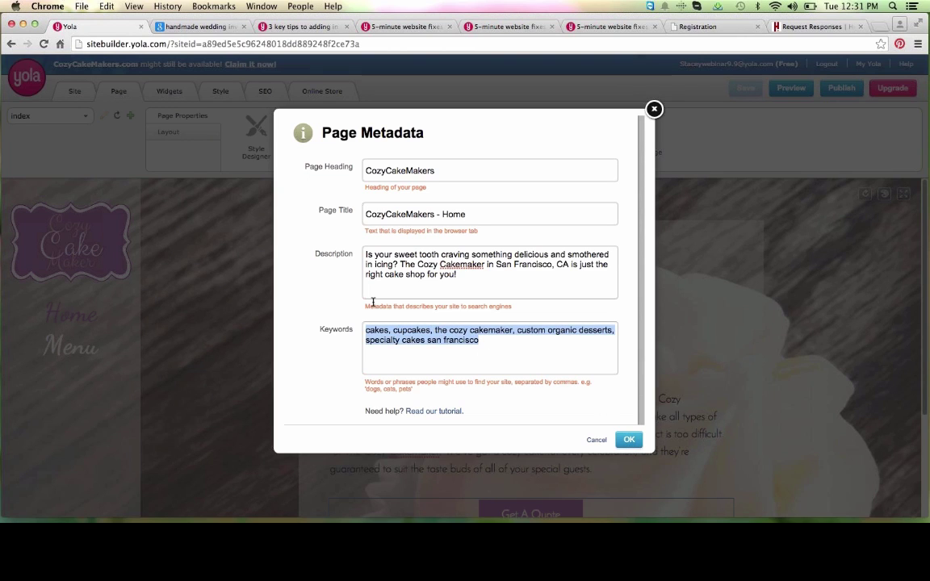
{"action": "left_click", "coordinate": [487, 349]}
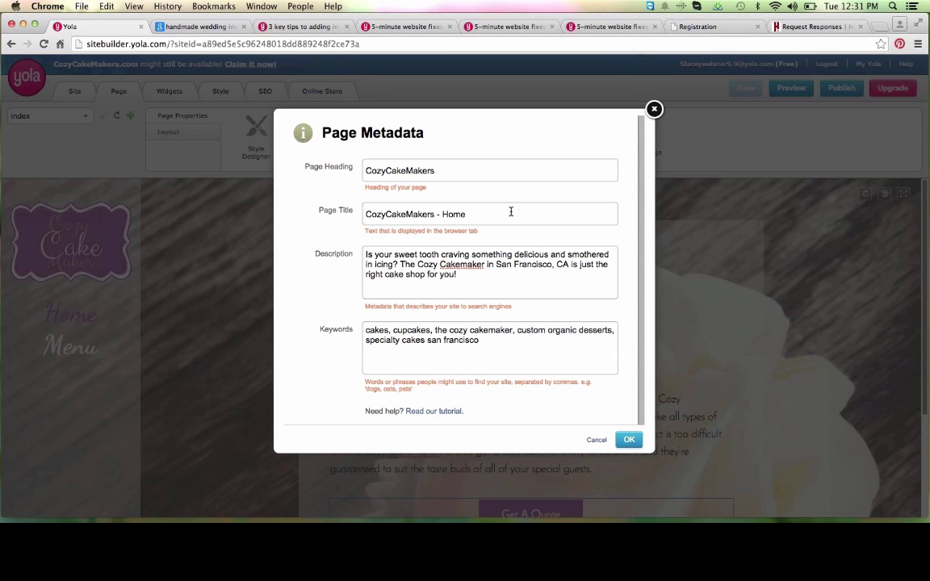
{"action": "left_click", "coordinate": [628, 439]}
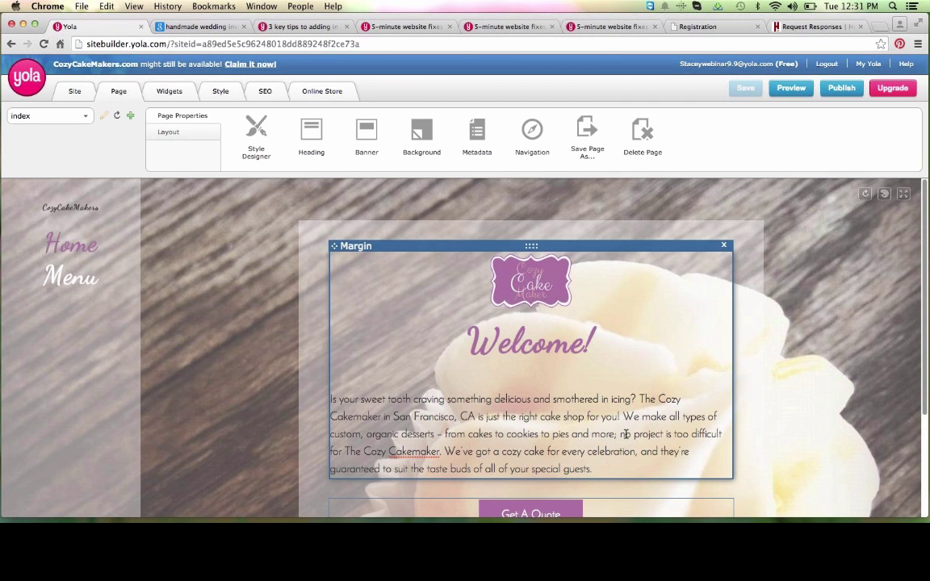
{"action": "left_click", "coordinate": [319, 27]}
{"action": "left_click", "coordinate": [316, 44]}
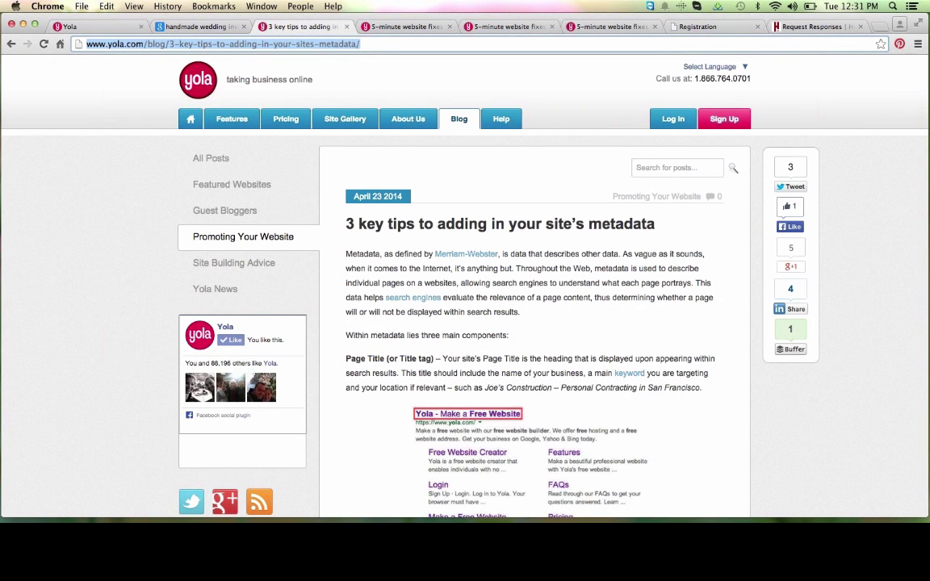
{"action": "left_click", "coordinate": [89, 27]}
{"action": "scroll", "coordinate": [364, 298], "scroll_direction": "down", "scroll_amount": 3}
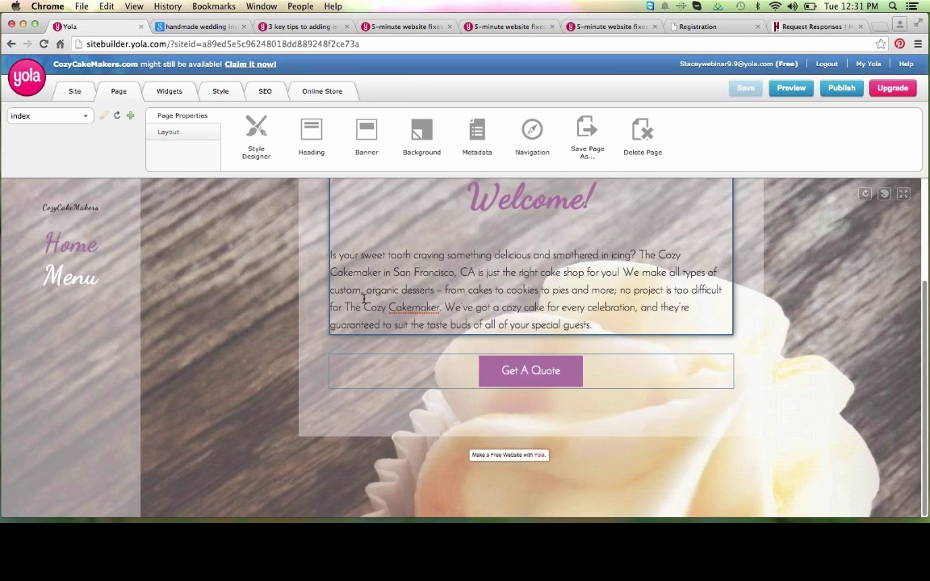
{"action": "scroll", "coordinate": [364, 298], "scroll_direction": "up", "scroll_amount": 4}
{"action": "scroll", "coordinate": [371, 287], "scroll_direction": "down", "scroll_amount": 2}
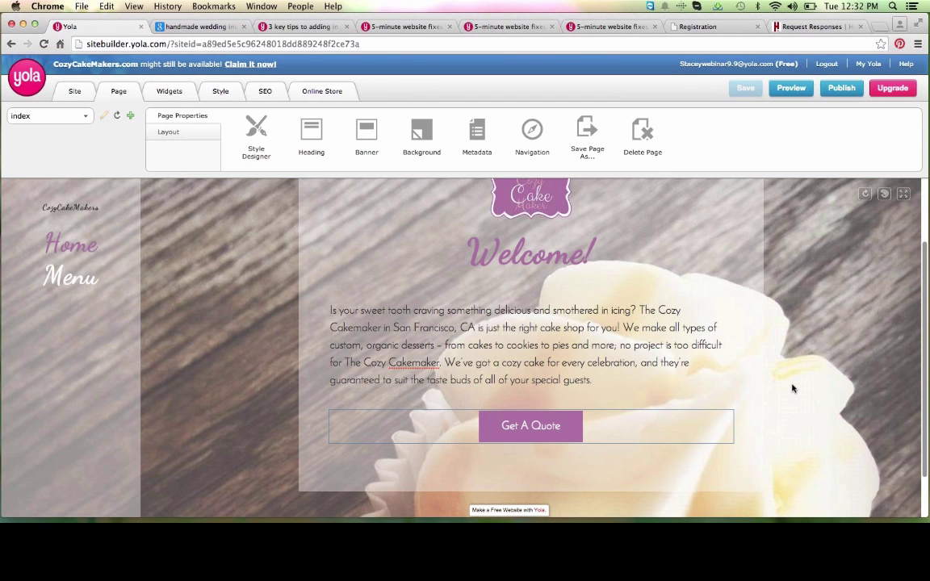
{"action": "scroll", "coordinate": [792, 388], "scroll_direction": "up", "scroll_amount": 2}
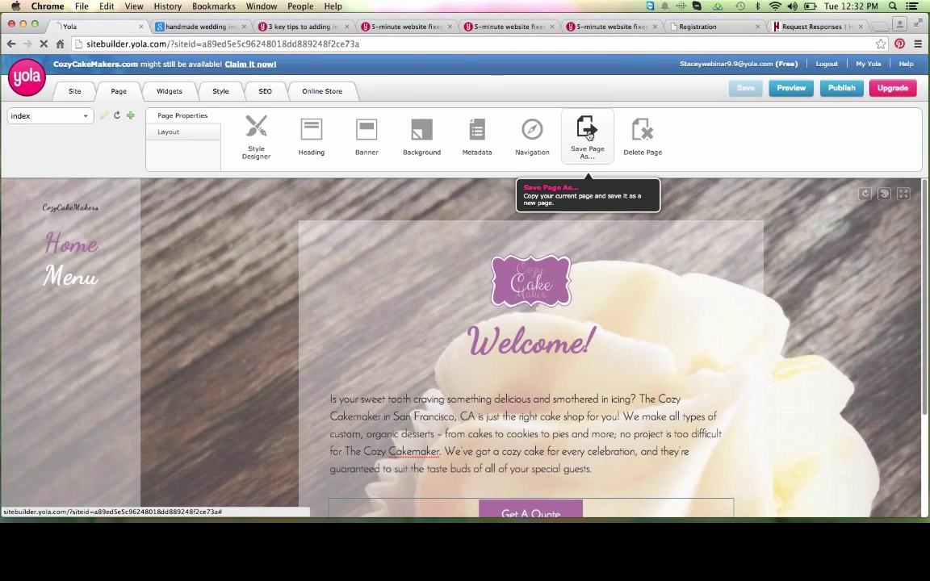
Step: Save the home page as a new page named 'About' with its Heading field cleared
{"action": "left_click", "coordinate": [589, 135]}
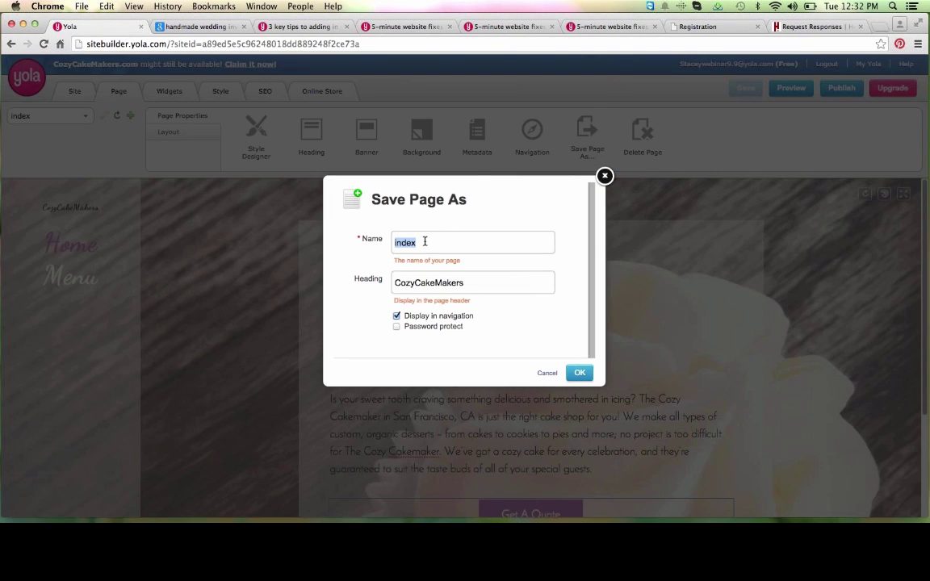
{"action": "type", "text": "About"}
{"action": "key", "text": "Tab"}
{"action": "key", "text": "BackSpace"}
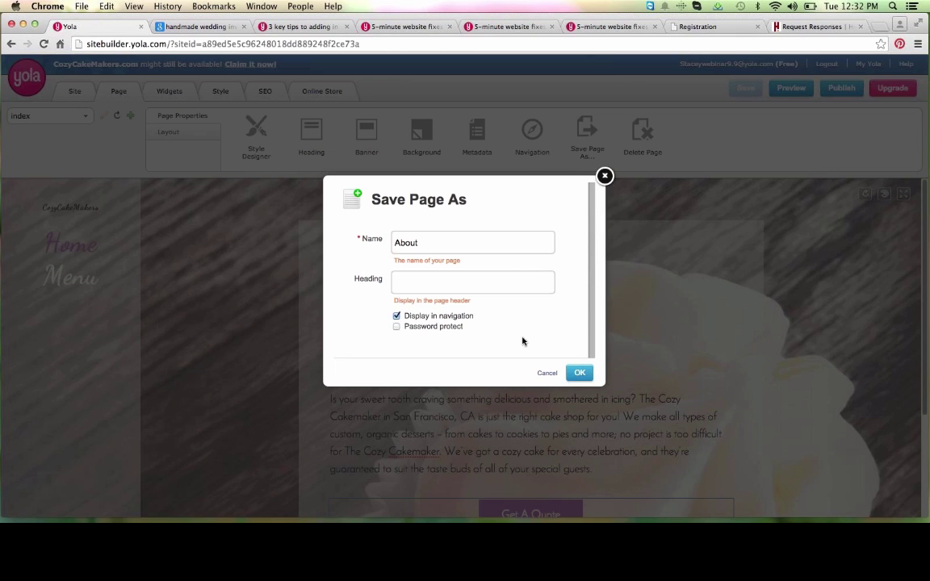
{"action": "left_click", "coordinate": [585, 376]}
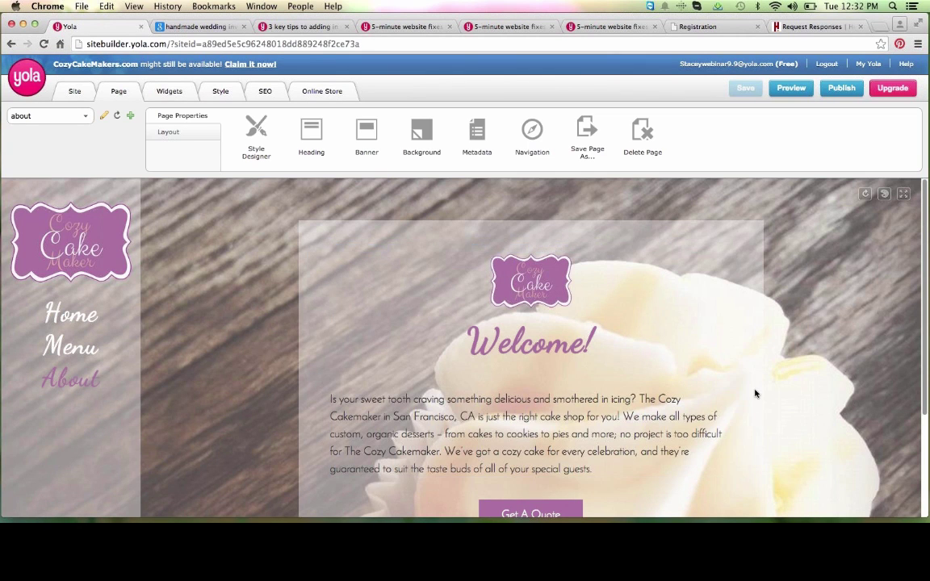
{"action": "scroll", "coordinate": [732, 407], "scroll_direction": "down", "scroll_amount": 3}
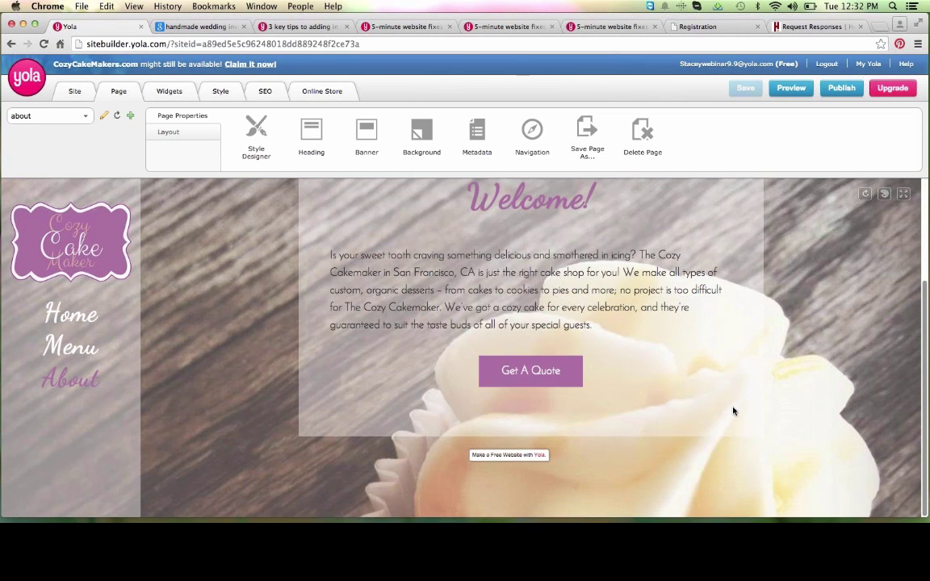
{"action": "scroll", "coordinate": [733, 410], "scroll_direction": "up", "scroll_amount": 4}
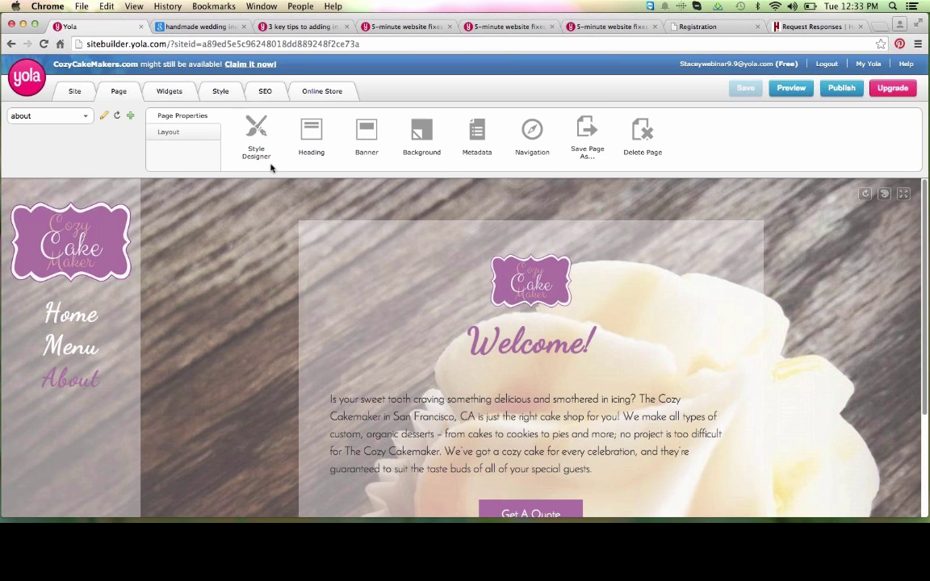
Step: In Style Designer, upload About_Background.jpg as a new background image
{"action": "left_click", "coordinate": [256, 139]}
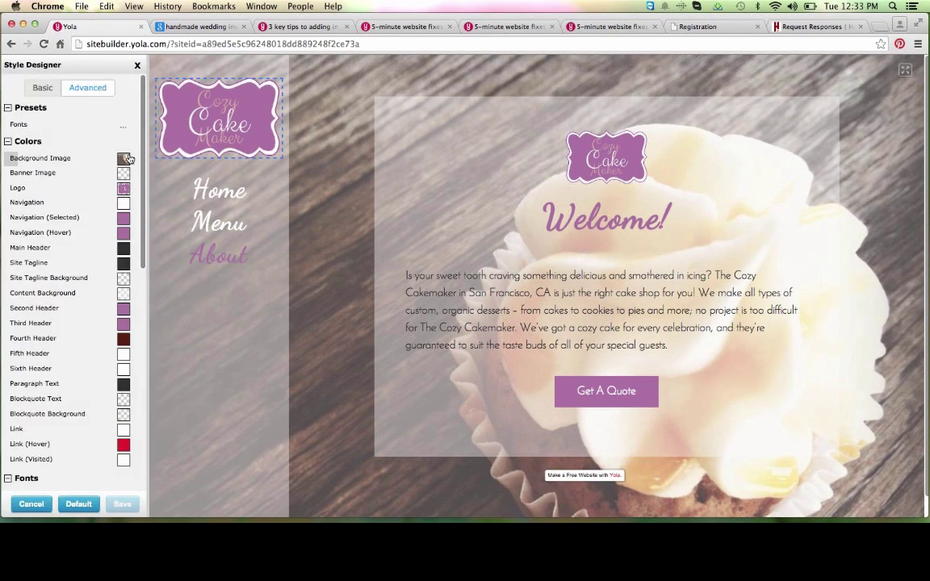
{"action": "left_click", "coordinate": [121, 152]}
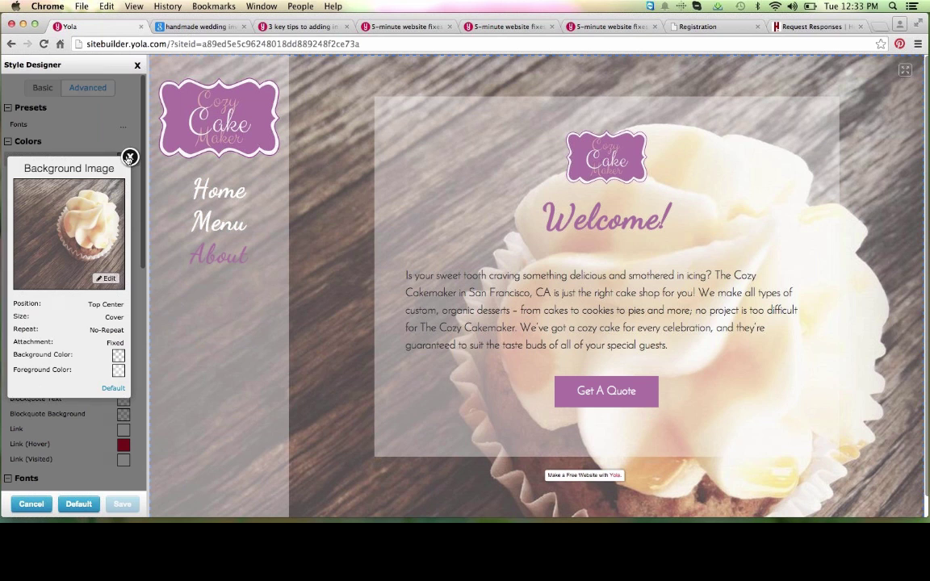
{"action": "left_click", "coordinate": [107, 278]}
{"action": "left_click", "coordinate": [114, 296]}
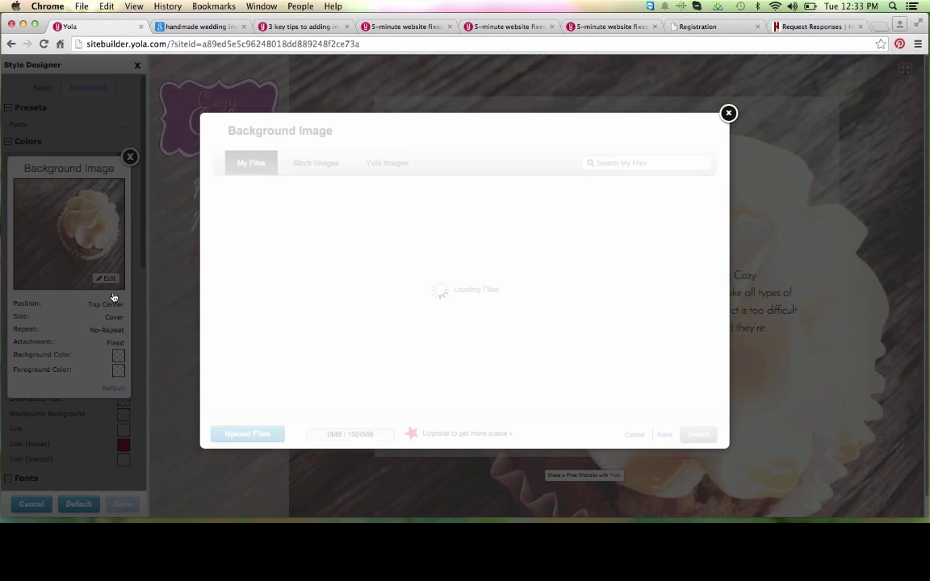
{"action": "left_click", "coordinate": [260, 433]}
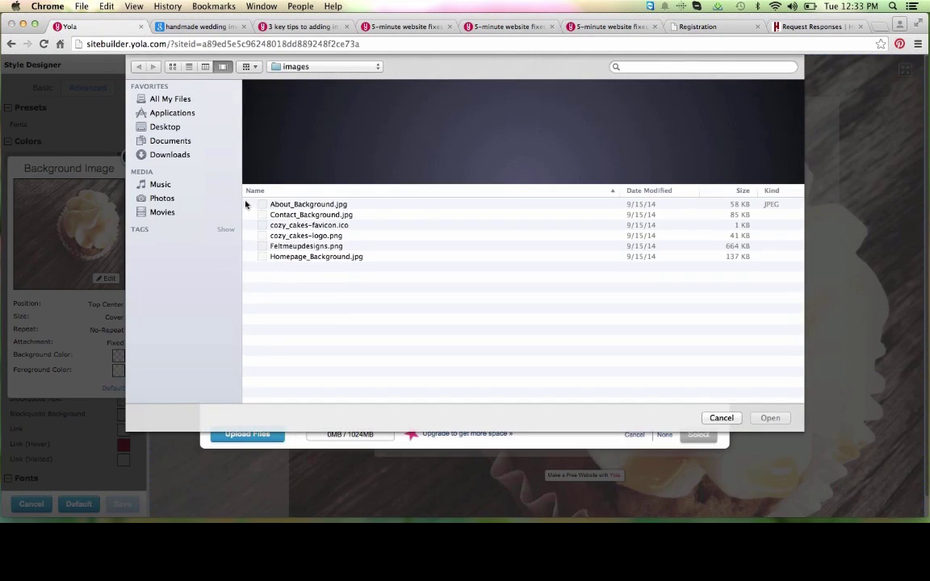
{"action": "left_click", "coordinate": [273, 209]}
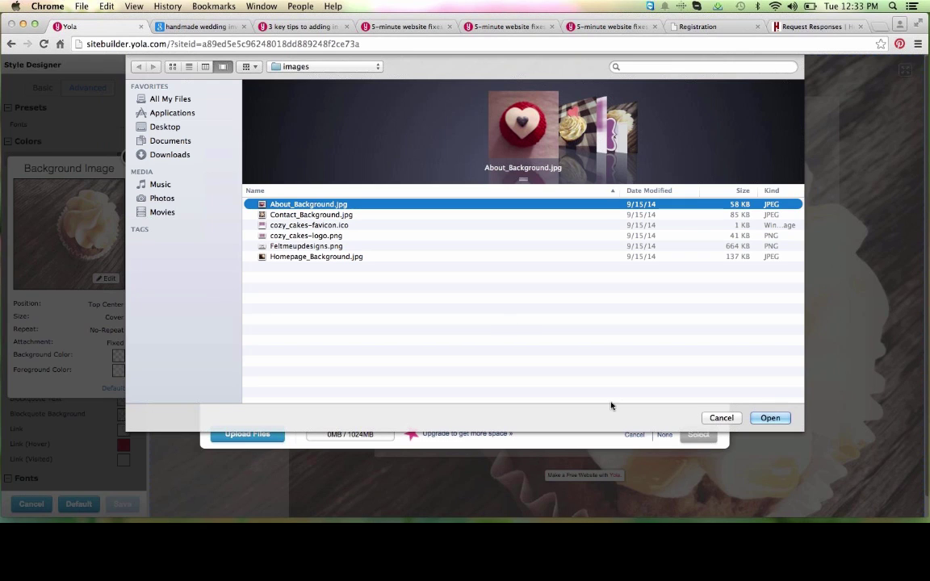
{"action": "left_click", "coordinate": [769, 418]}
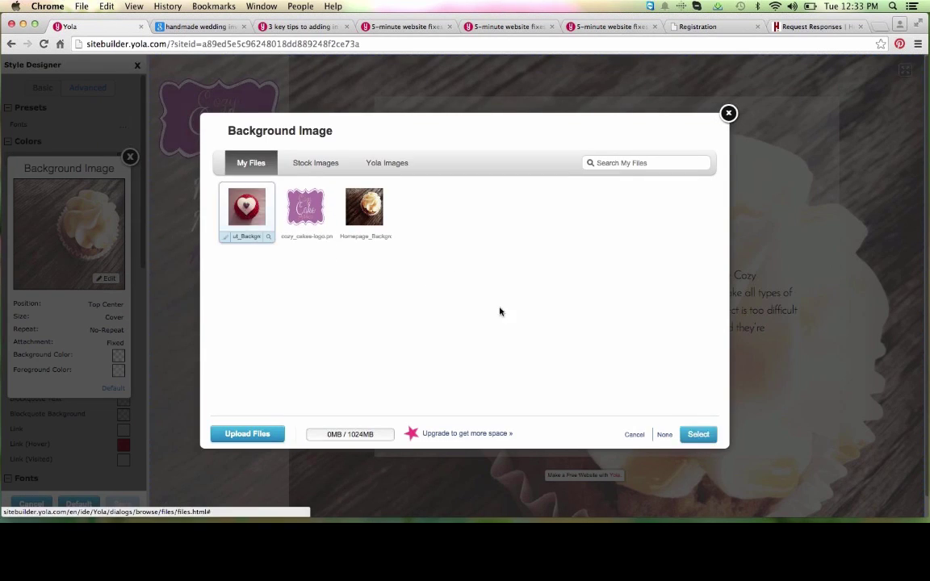
Step: Select the uploaded background and save it for the About page only
{"action": "left_click", "coordinate": [697, 434]}
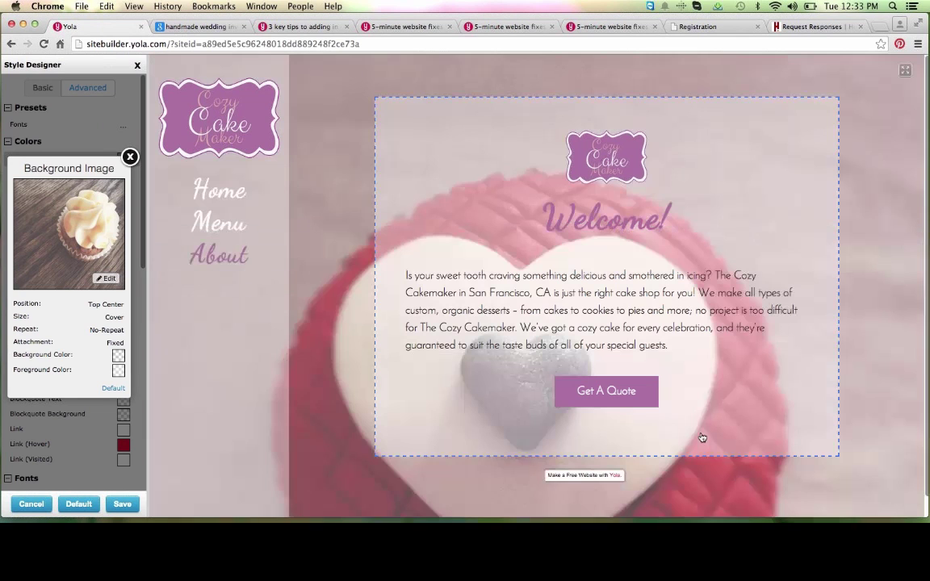
{"action": "left_click", "coordinate": [129, 155]}
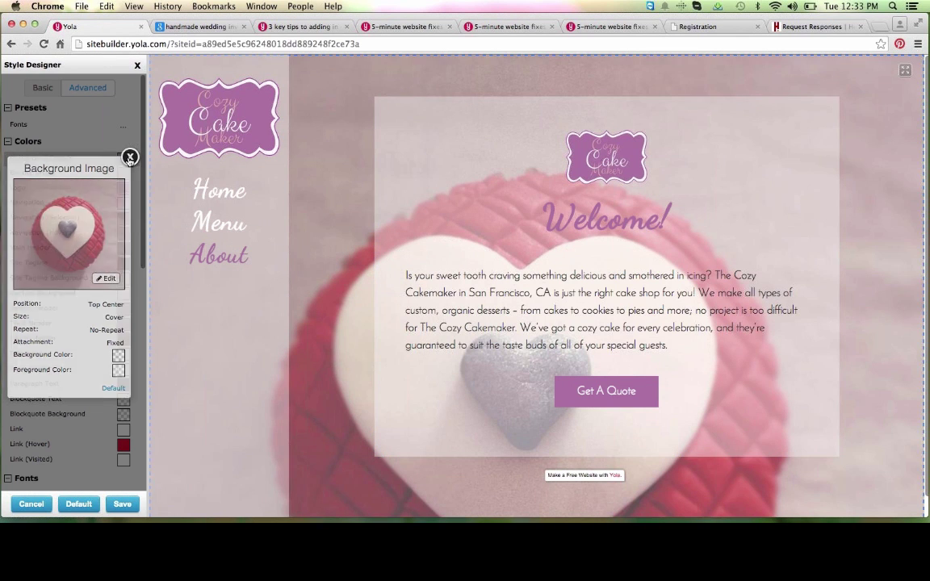
{"action": "left_click", "coordinate": [123, 505]}
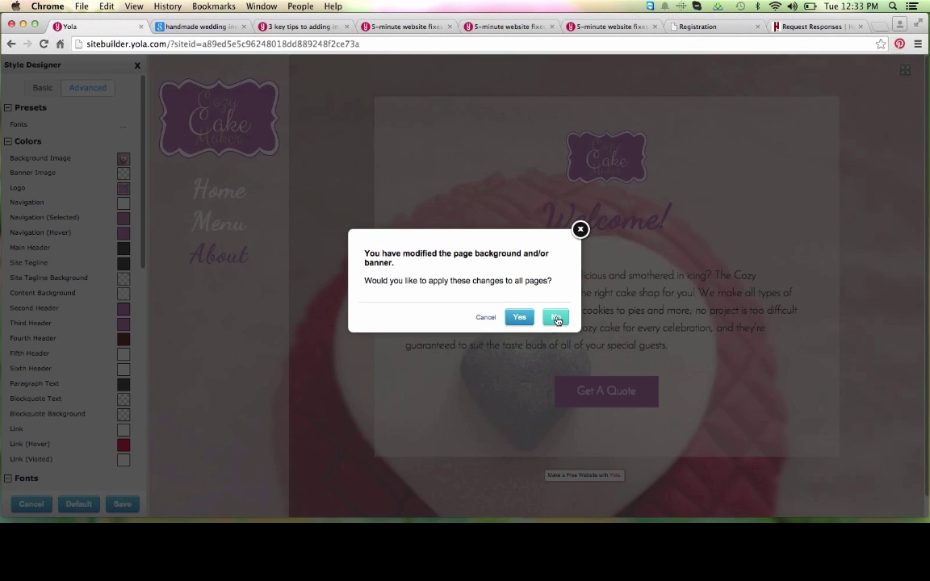
{"action": "left_click", "coordinate": [556, 320]}
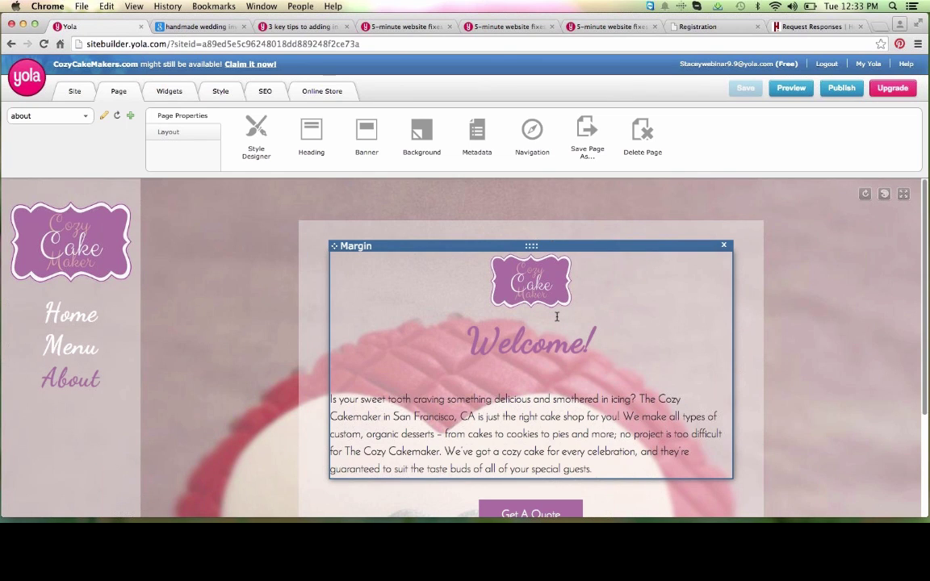
Step: Replace the Welcome heading and paragraph with the pasted About Us text
{"action": "scroll", "coordinate": [689, 314], "scroll_direction": "down", "scroll_amount": 2}
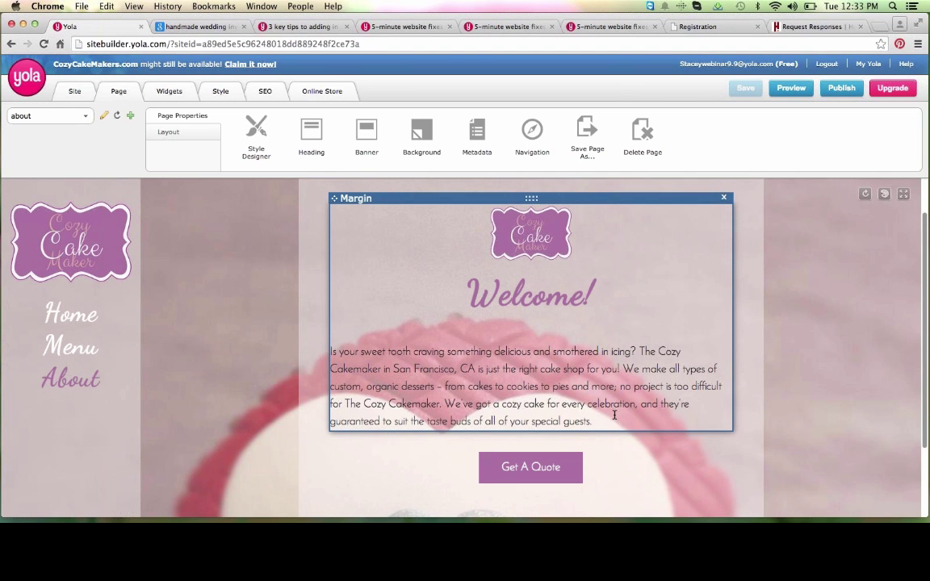
{"action": "left_click_drag", "start_coordinate": [593, 421], "coordinate": [463, 300]}
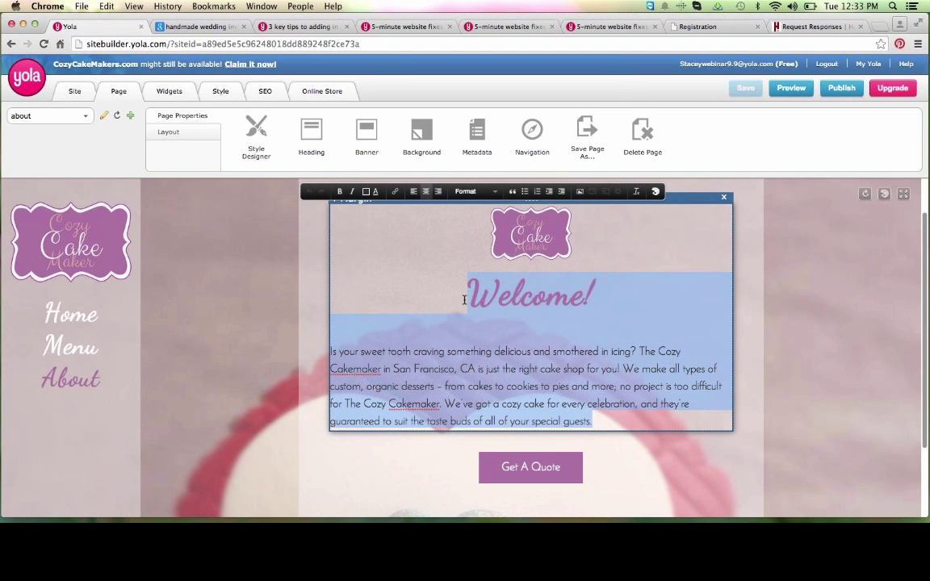
{"action": "key", "text": "BackSpace"}
{"action": "key", "text": "BackSpace"}
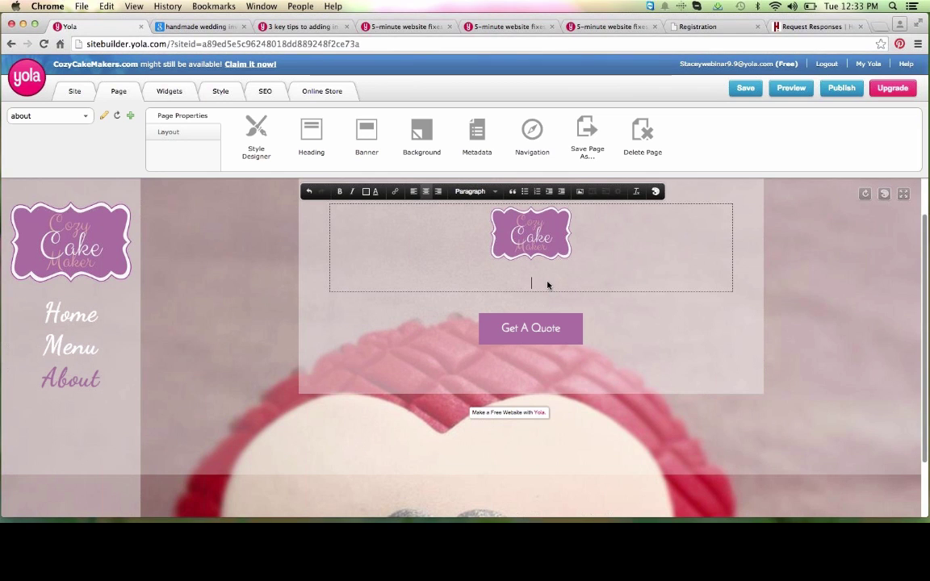
{"action": "key", "text": "super+v"}
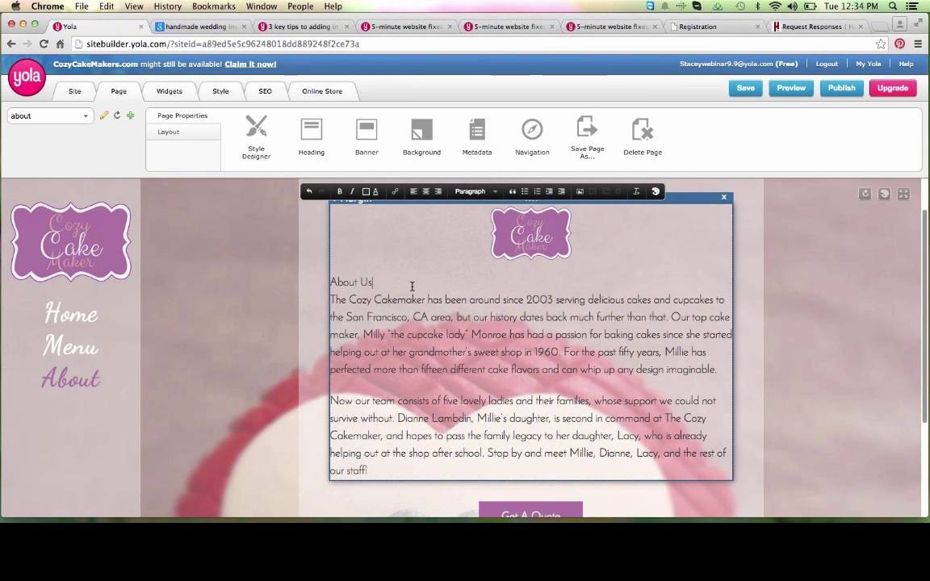
Step: Format the About Us line as a centred Heading 2
{"action": "triple_click", "coordinate": [345, 279]}
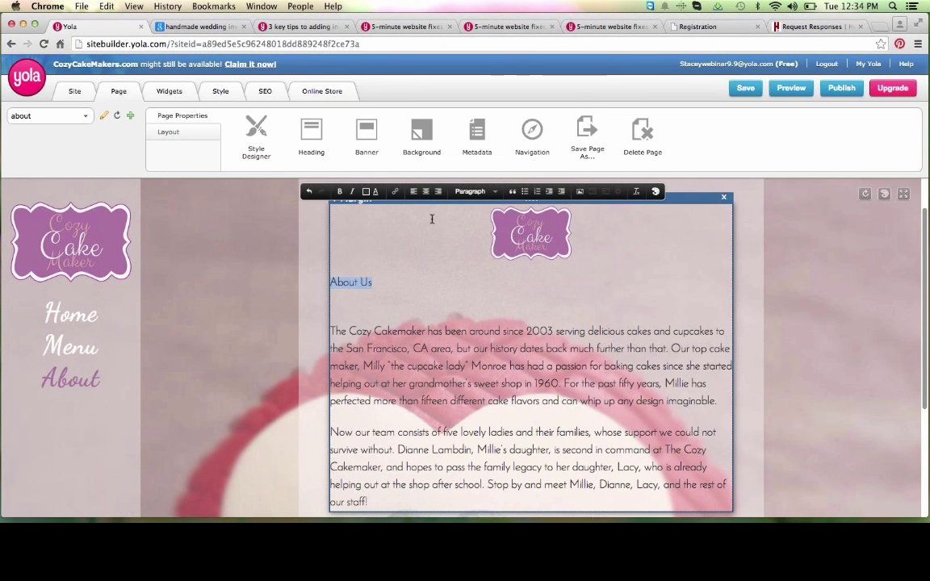
{"action": "left_click", "coordinate": [490, 192]}
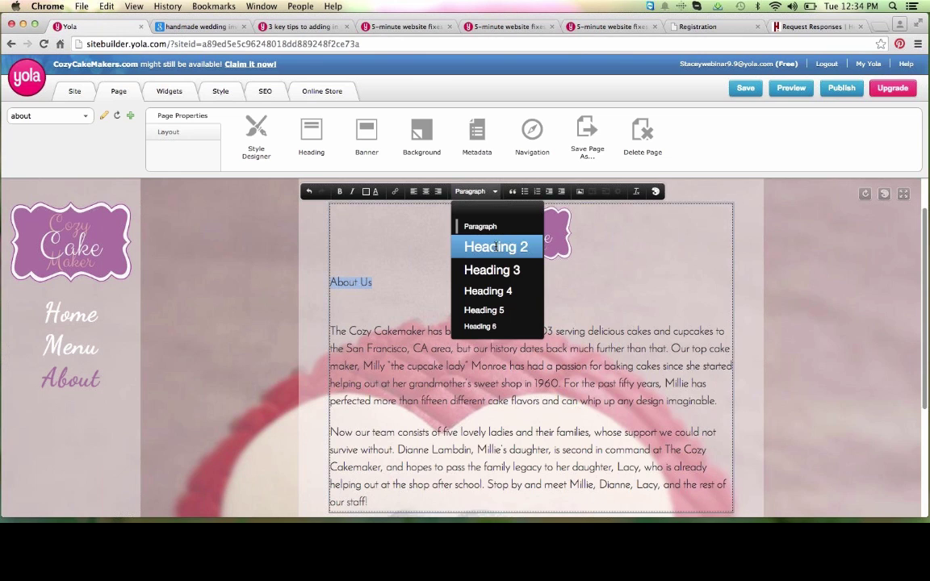
{"action": "left_click", "coordinate": [495, 247]}
{"action": "left_click", "coordinate": [425, 191]}
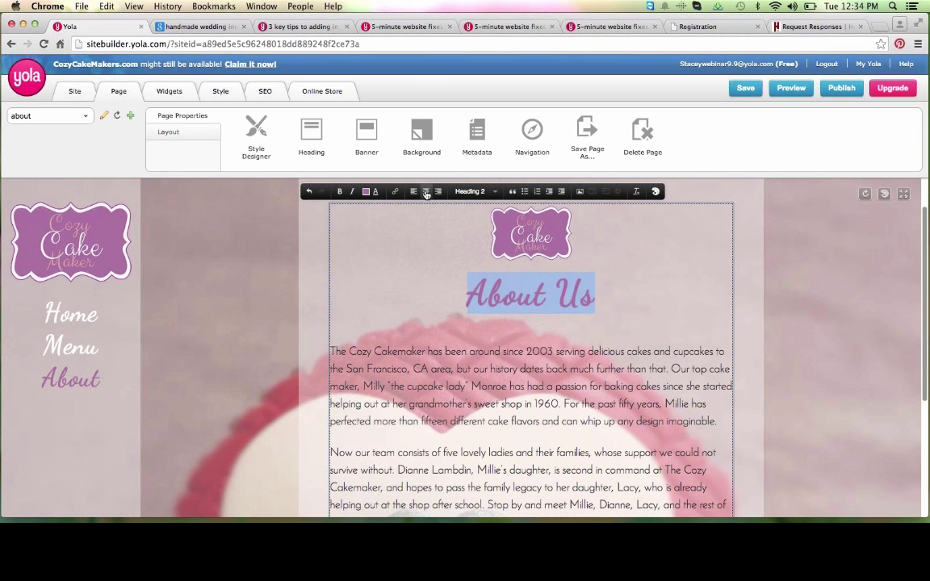
{"action": "left_click", "coordinate": [510, 397]}
{"action": "scroll", "coordinate": [511, 396], "scroll_direction": "down", "scroll_amount": 5}
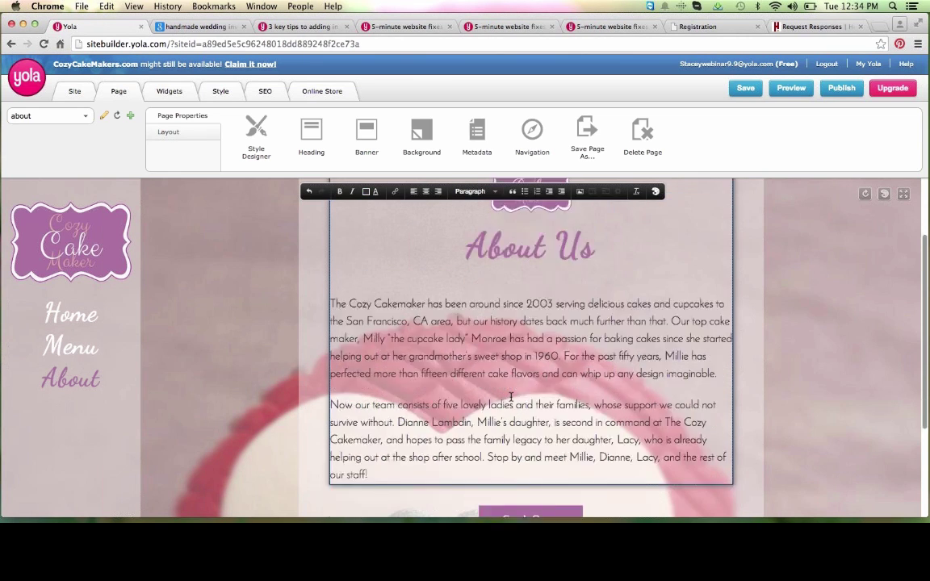
{"action": "scroll", "coordinate": [511, 400], "scroll_direction": "down", "scroll_amount": 1}
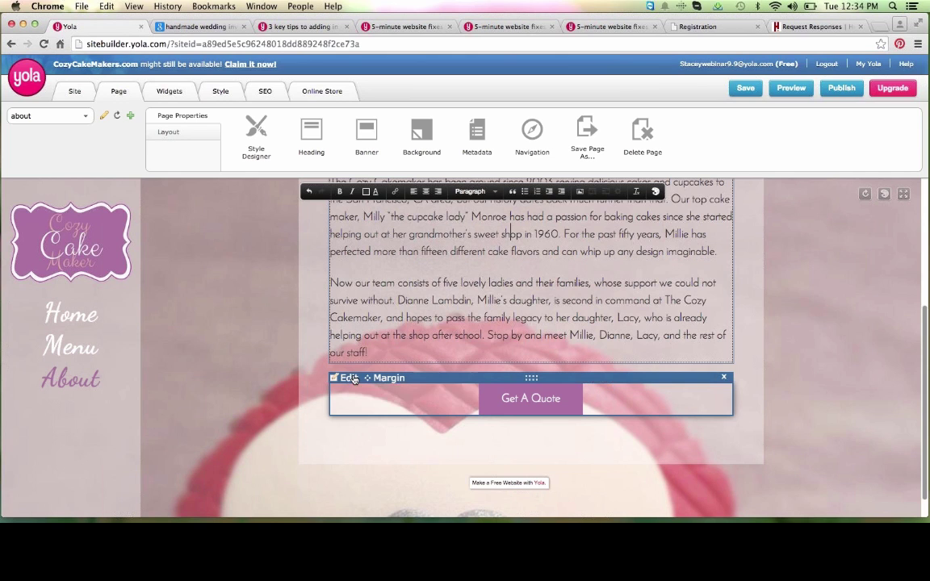
Step: Change the button label from 'Get A Quote' to 'Contact Us!' and save it
{"action": "left_click", "coordinate": [355, 379]}
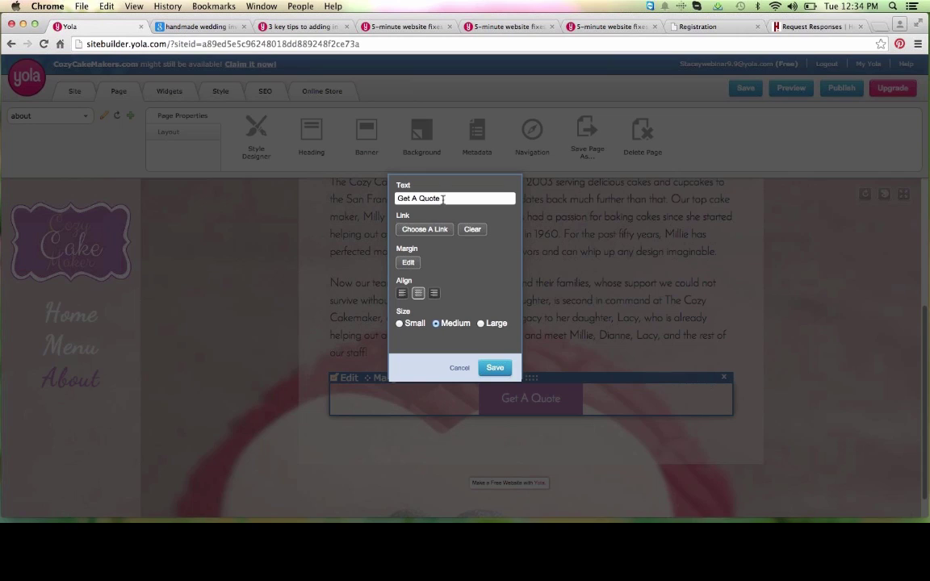
{"action": "triple_click", "coordinate": [405, 197]}
{"action": "type", "text": "Contact Us!"}
{"action": "left_click", "coordinate": [497, 369]}
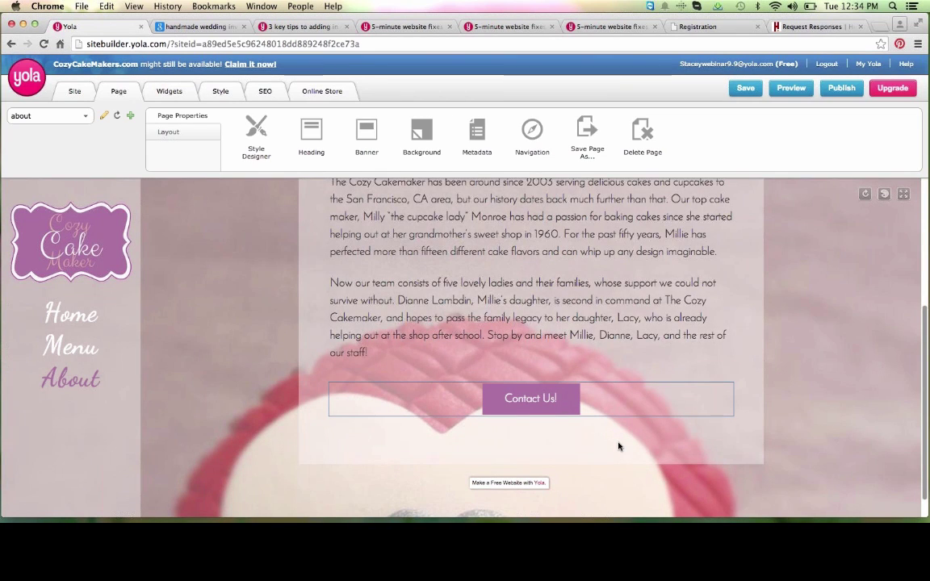
{"action": "scroll", "coordinate": [618, 444], "scroll_direction": "up", "scroll_amount": 3}
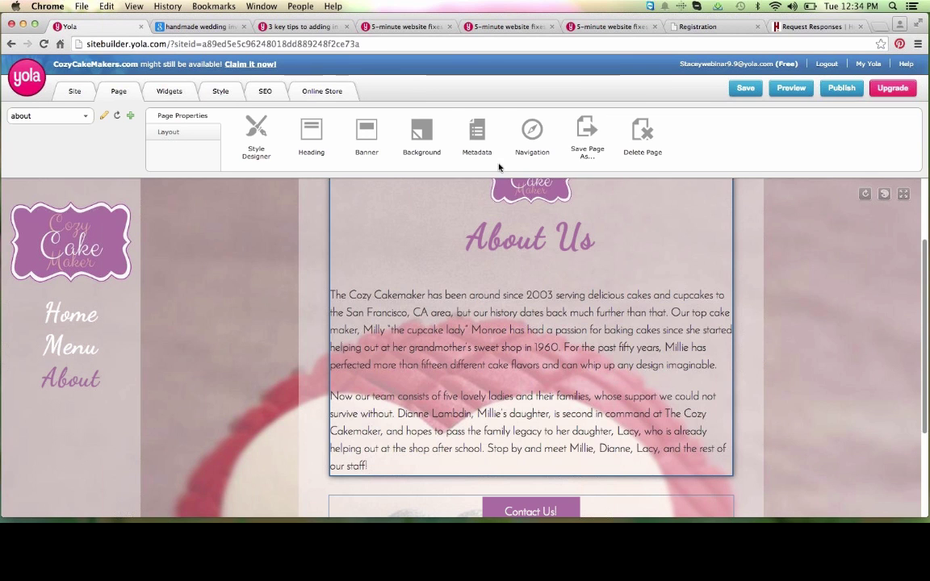
Step: Save the About page, open its Metadata and clear the Page Heading
{"action": "left_click", "coordinate": [477, 138]}
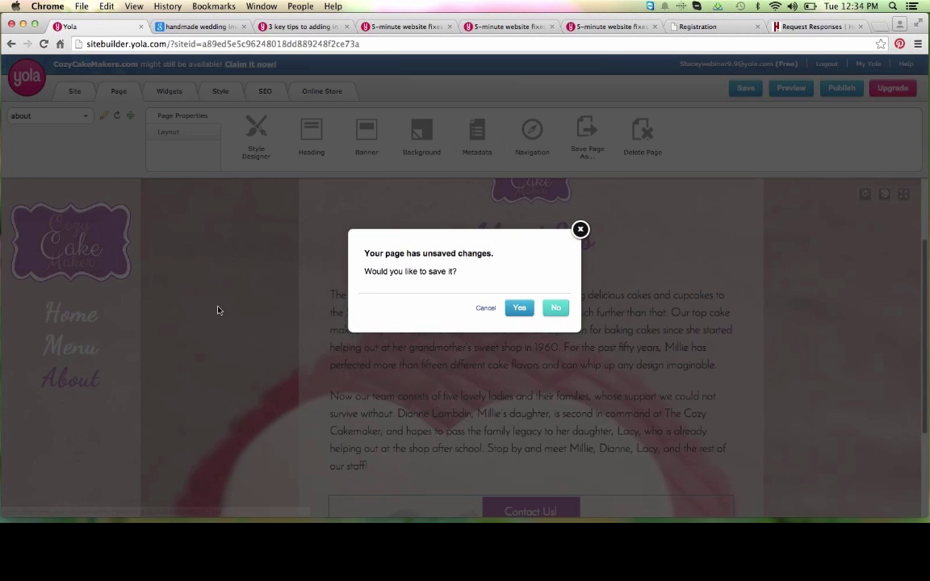
{"action": "left_click", "coordinate": [520, 308]}
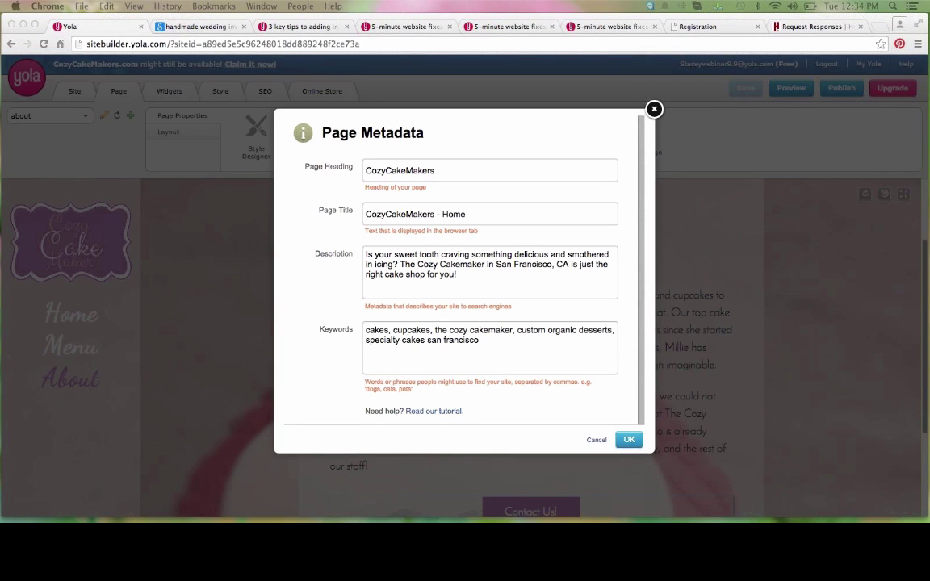
{"action": "left_click", "coordinate": [433, 169]}
{"action": "left_click_drag", "start_coordinate": [435, 170], "coordinate": [362, 166]}
{"action": "key", "text": "BackSpace"}
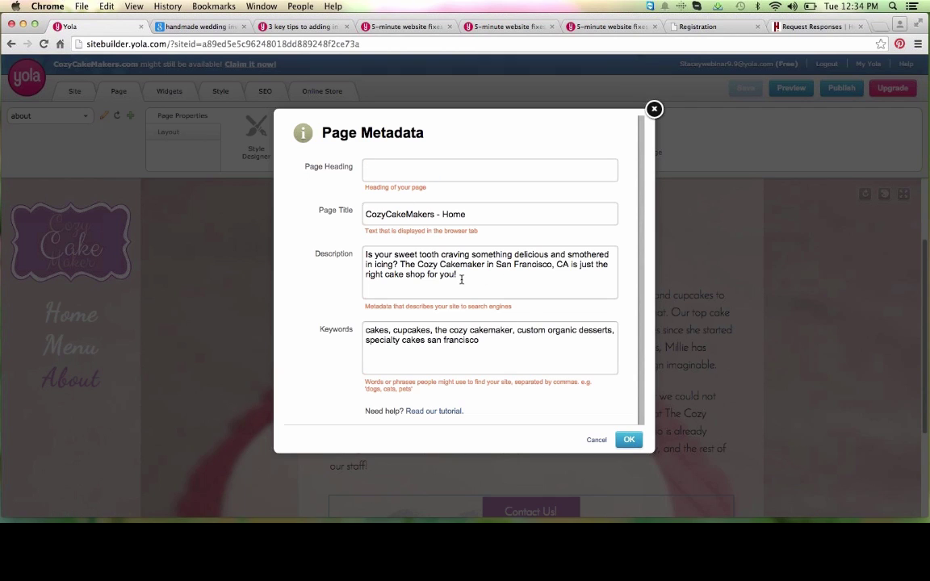
Step: Replace the description and keywords with the new About versions and confirm
{"action": "left_click_drag", "start_coordinate": [461, 276], "coordinate": [386, 218]}
{"action": "key", "text": "BackSpace"}
{"action": "type", "text": "The Cozy Cakemaker has been around since 2003 serving delicious cakes and cupcakes to the San Francisco, CA area."}
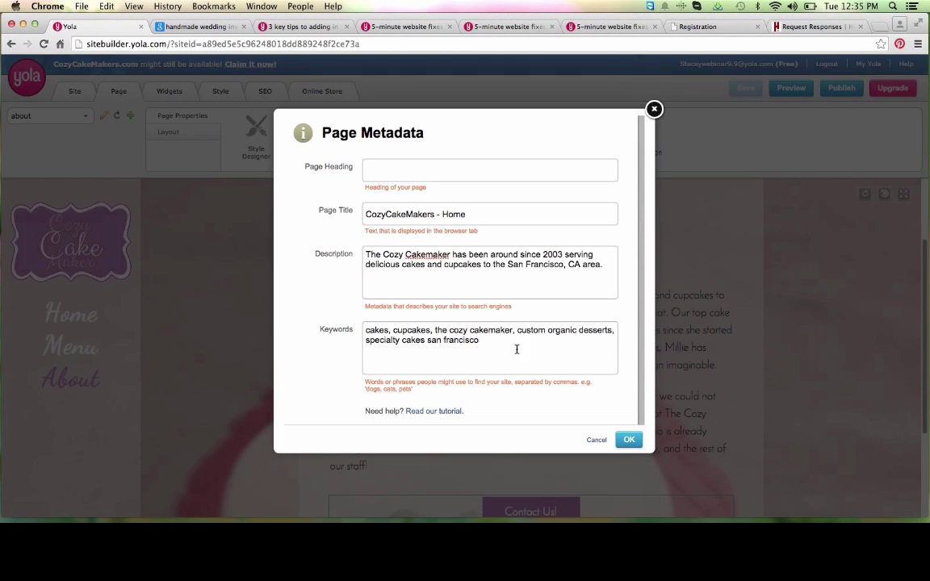
{"action": "left_click_drag", "start_coordinate": [514, 342], "coordinate": [452, 310]}
{"action": "key", "text": "BackSpace"}
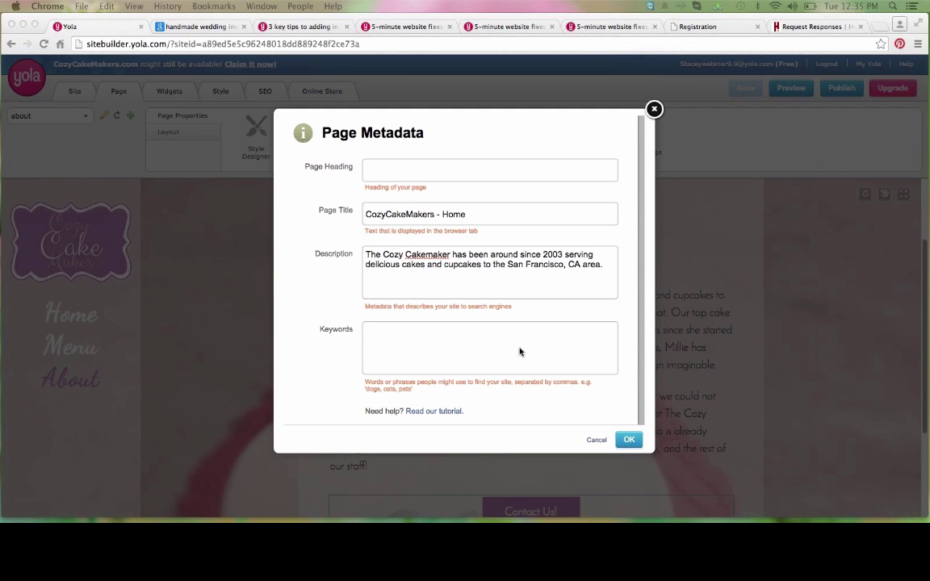
{"action": "key", "text": "super+v"}
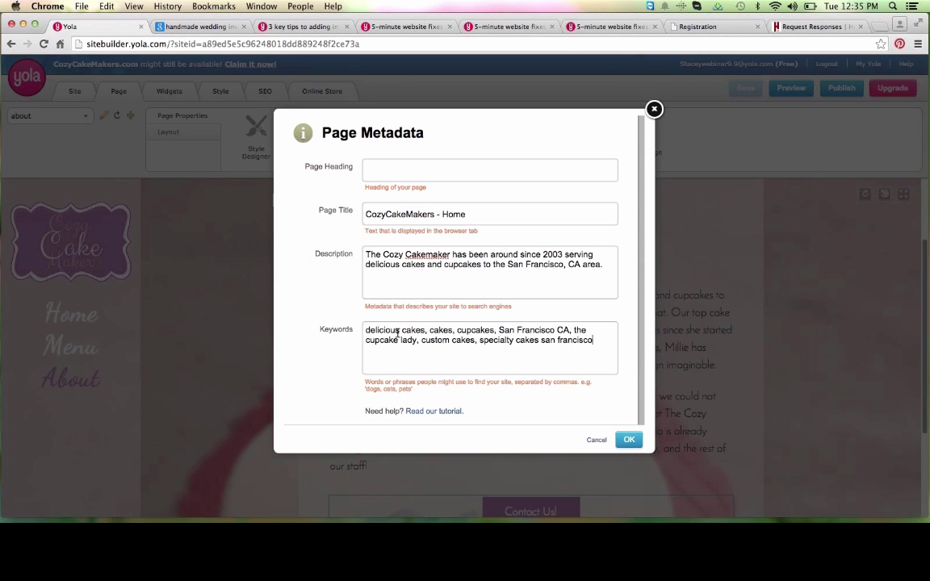
{"action": "left_click", "coordinate": [630, 441]}
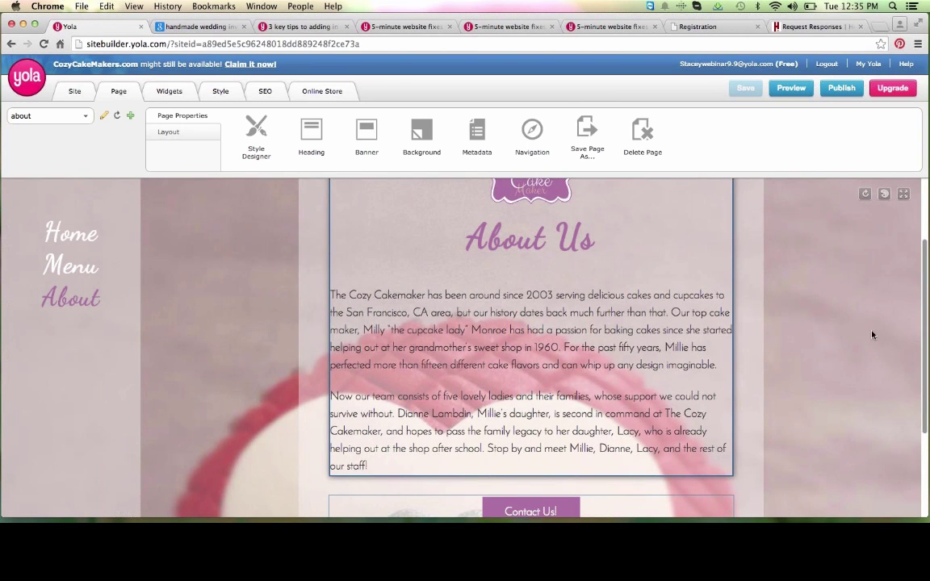
Step: Review the finished About page, then start Save Page As for a copy
{"action": "scroll", "coordinate": [840, 258], "scroll_direction": "up", "scroll_amount": 3}
{"action": "scroll", "coordinate": [787, 326], "scroll_direction": "down", "scroll_amount": 4}
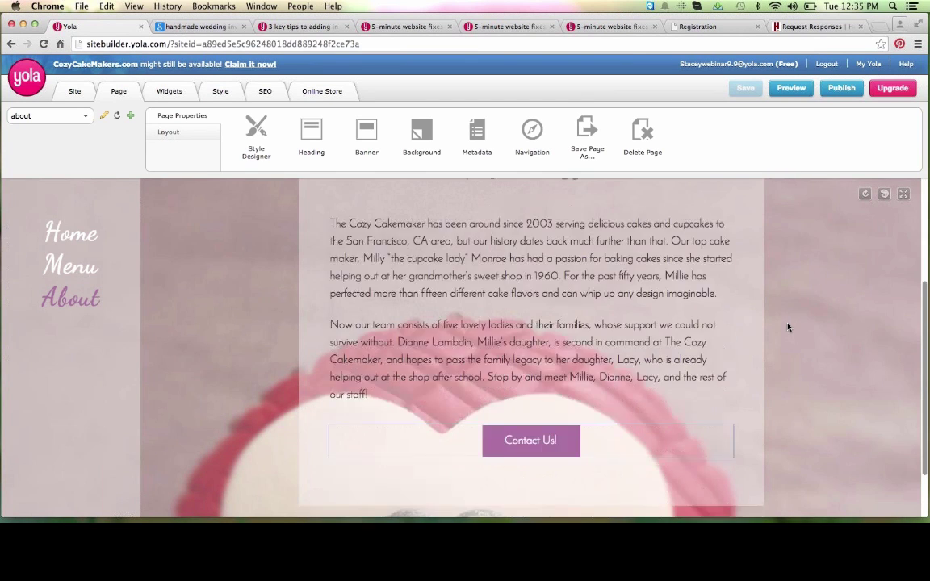
{"action": "scroll", "coordinate": [787, 326], "scroll_direction": "up", "scroll_amount": 4}
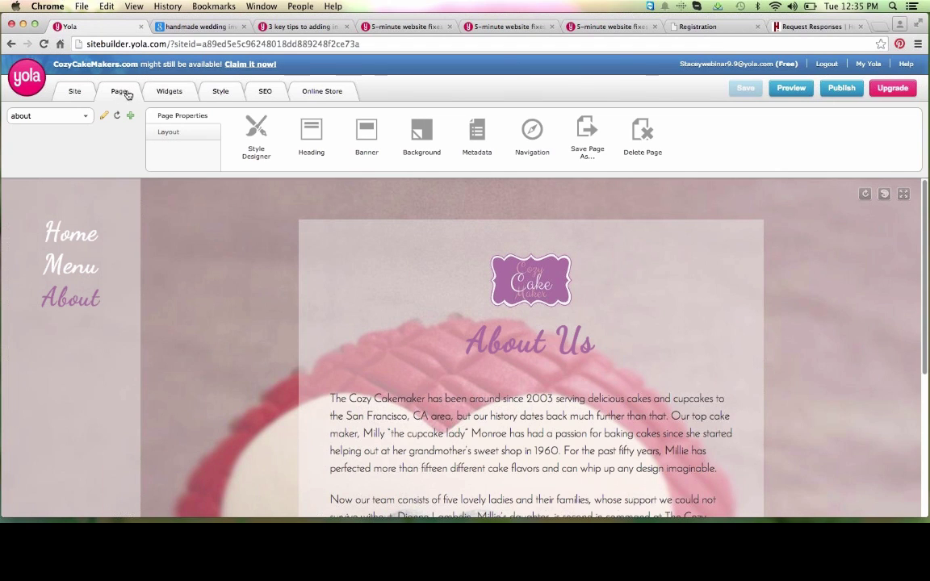
{"action": "left_click", "coordinate": [587, 144]}
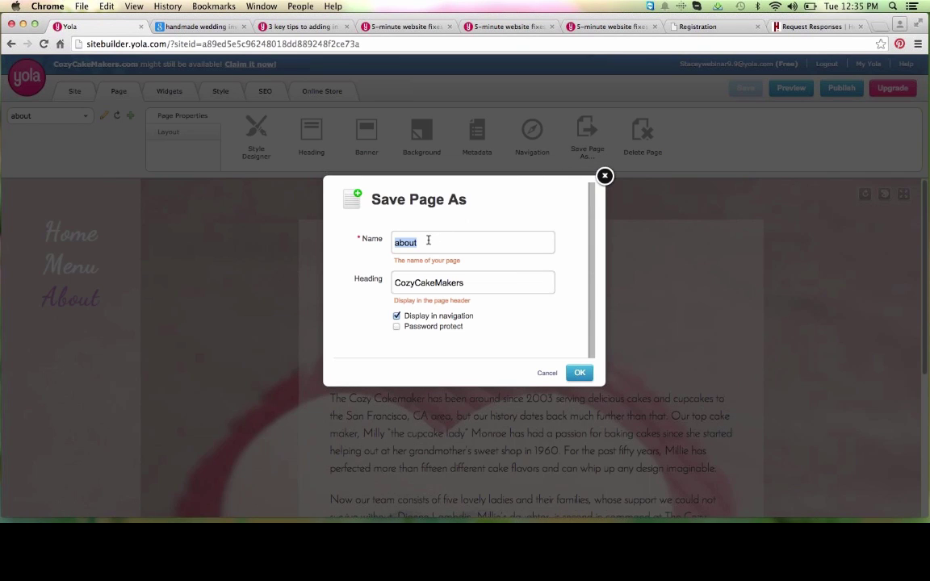
Step: Create the contact-us page from the copy, named 'Conta…', with an empty heading
{"action": "type", "text": "Contact Us"}
{"action": "key", "text": "Tab"}
{"action": "key", "text": "BackSpace"}
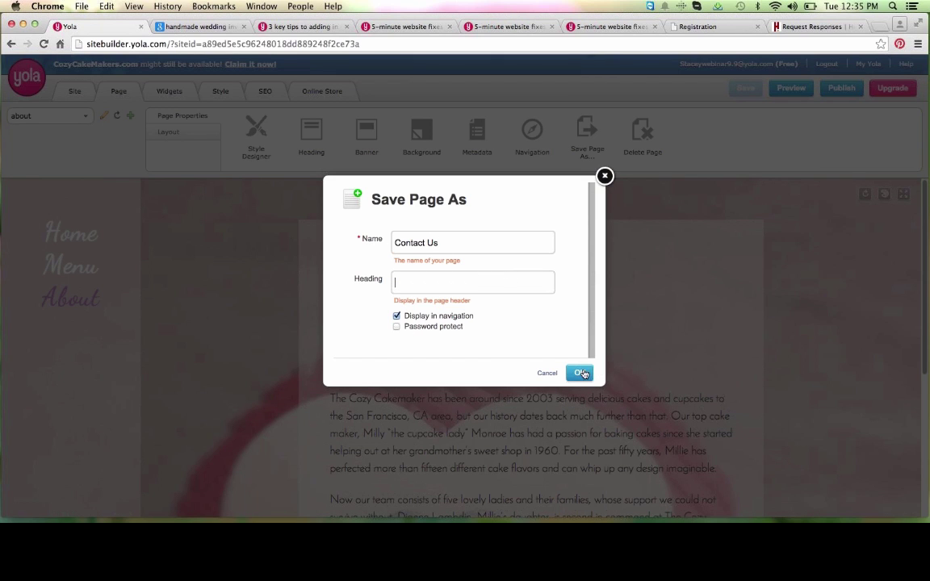
{"action": "left_click", "coordinate": [579, 372]}
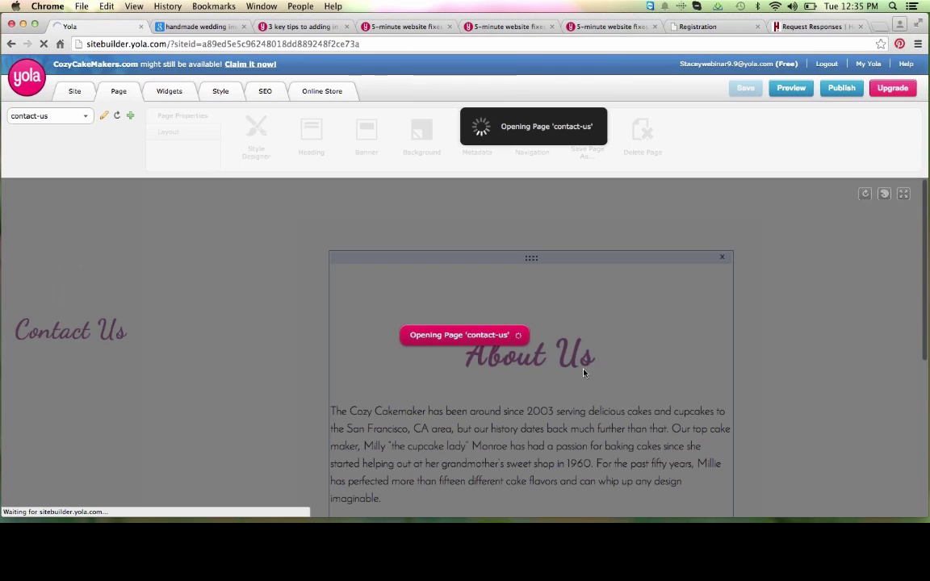
Step: Scroll the contact-us page down to the Contact Us! button under the text
{"action": "scroll", "coordinate": [583, 369], "scroll_direction": "down", "scroll_amount": 3}
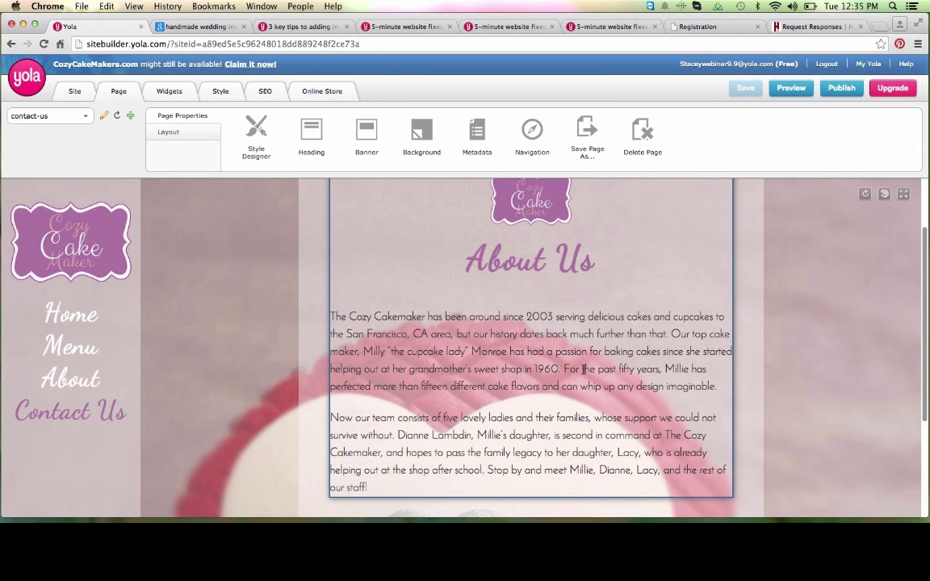
{"action": "scroll", "coordinate": [535, 266], "scroll_direction": "up", "scroll_amount": 3}
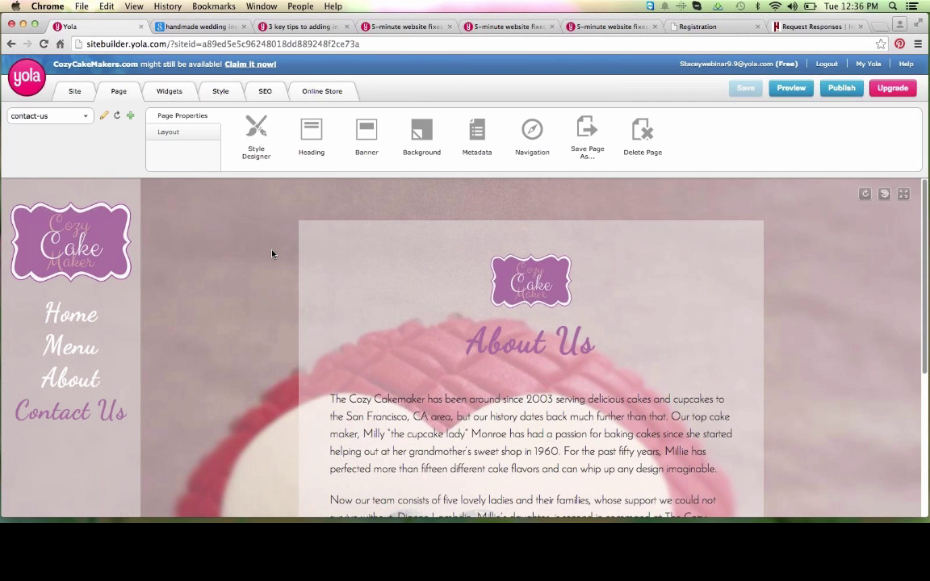
{"action": "scroll", "coordinate": [272, 254], "scroll_direction": "down", "scroll_amount": 3}
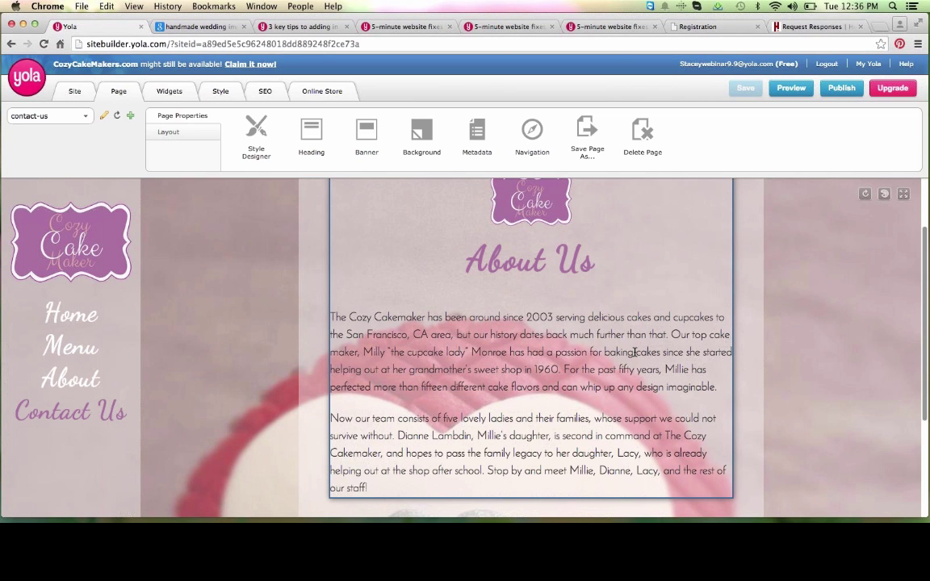
{"action": "scroll", "coordinate": [635, 352], "scroll_direction": "down", "scroll_amount": 3}
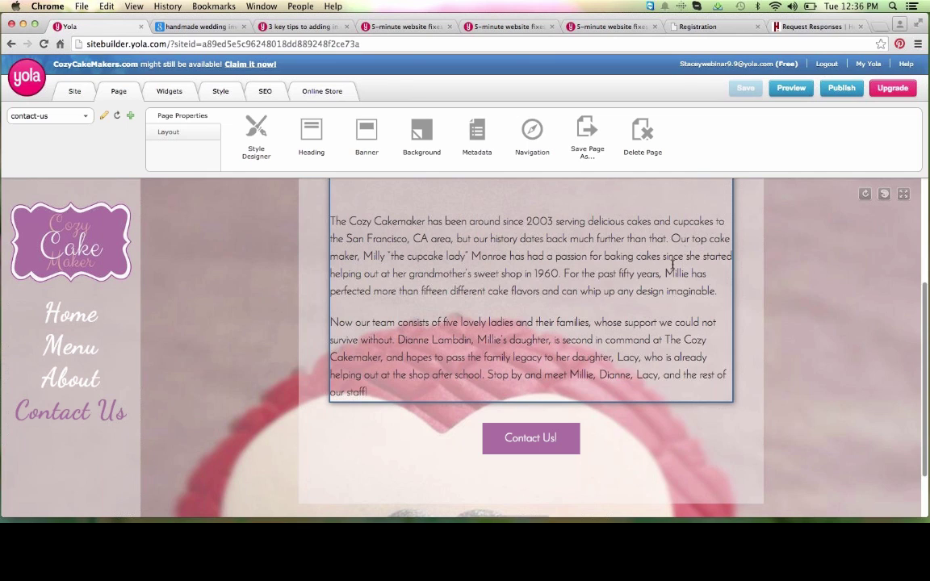
{"action": "mouse_move", "coordinate": [592, 444]}
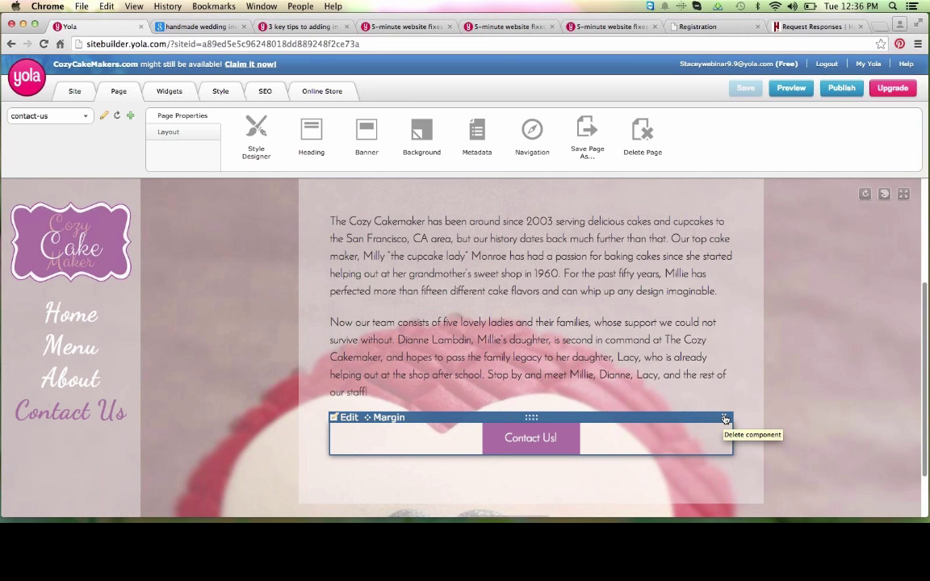
Step: Delete the Contact Us! button widget and all the About Us text
{"action": "left_click", "coordinate": [724, 418]}
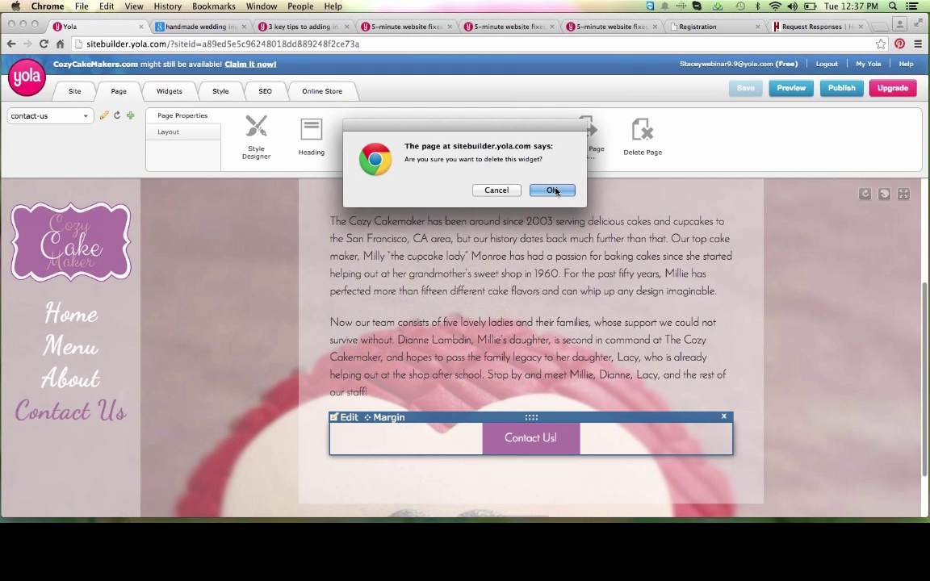
{"action": "left_click", "coordinate": [556, 191]}
{"action": "left_click", "coordinate": [381, 393]}
{"action": "scroll", "coordinate": [381, 393], "scroll_direction": "up", "scroll_amount": 2}
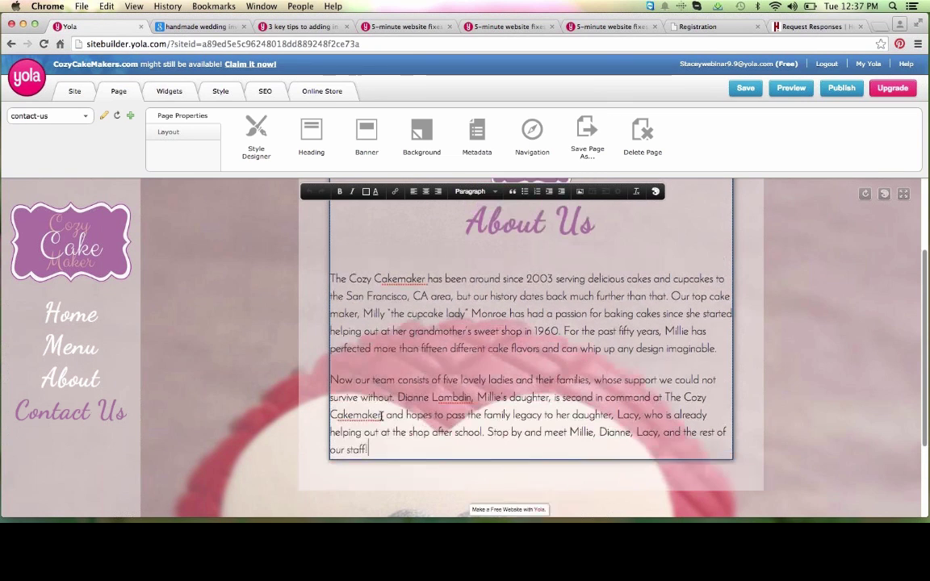
{"action": "left_click_drag", "start_coordinate": [373, 448], "coordinate": [425, 234]}
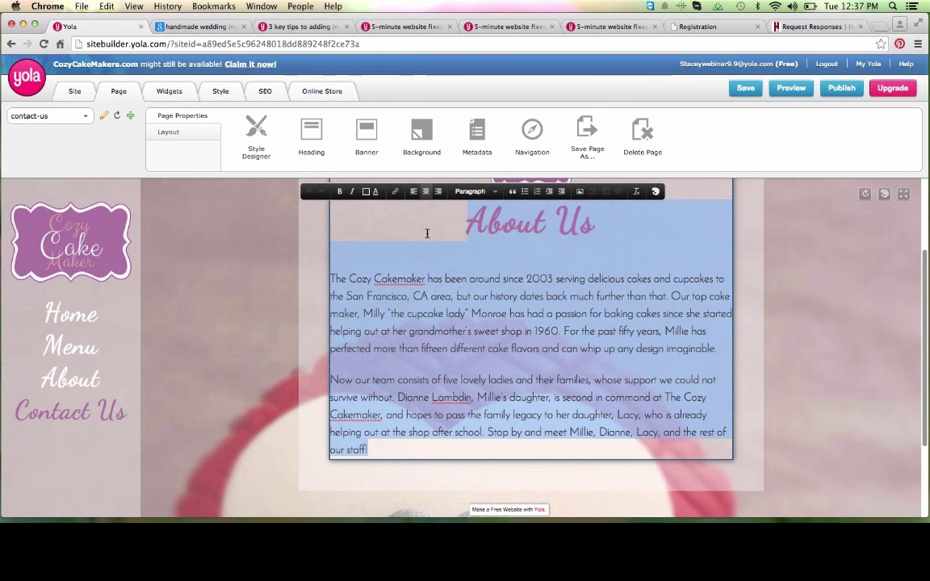
{"action": "key", "text": "BackSpace"}
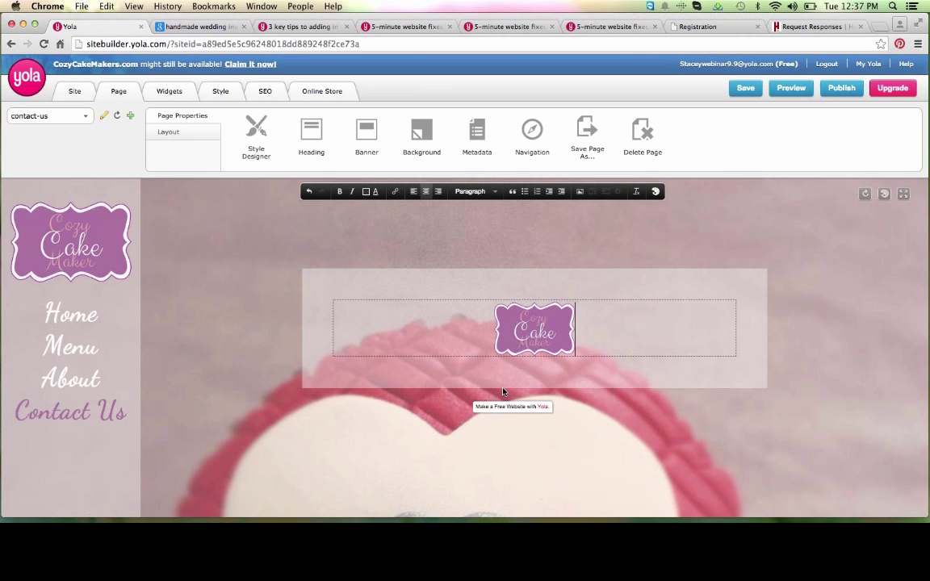
{"action": "left_click", "coordinate": [170, 91]}
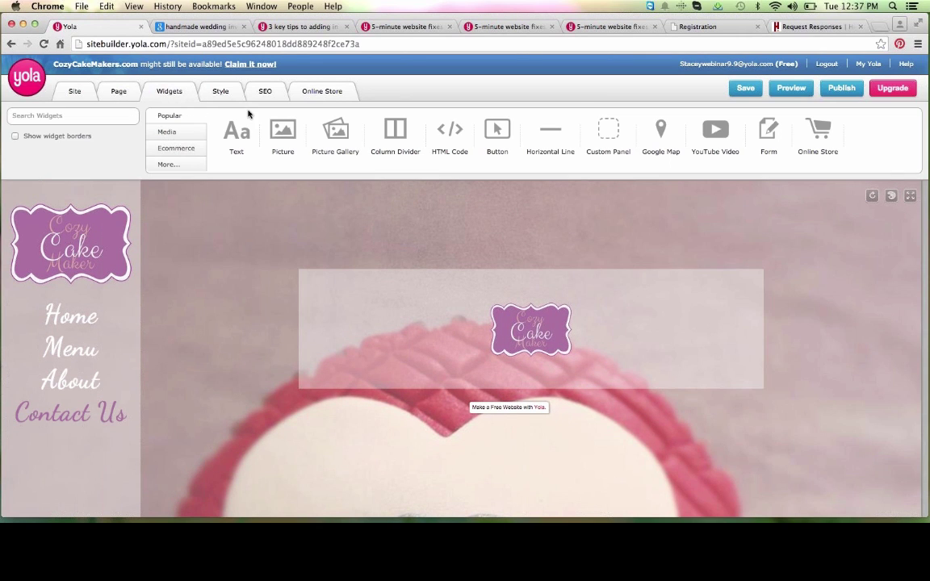
Step: Drop a Column Divider below the logo and a Text widget into its left column
{"action": "mouse_move", "coordinate": [394, 131]}
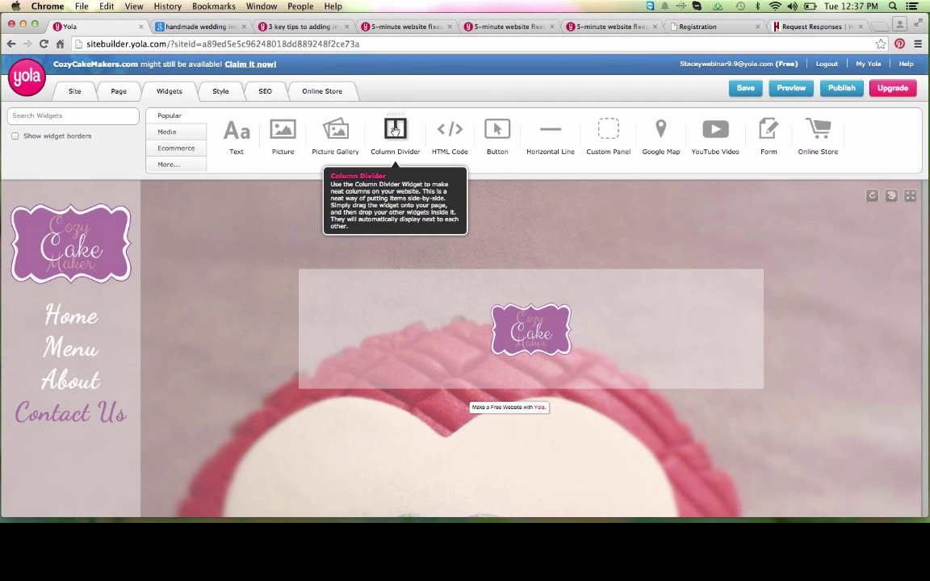
{"action": "left_click_drag", "start_coordinate": [394, 131], "coordinate": [542, 356]}
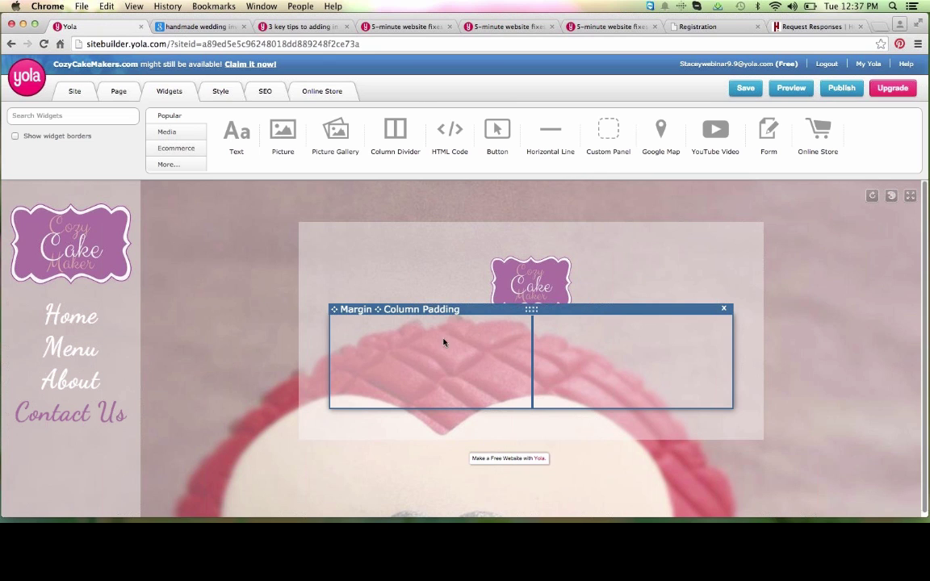
{"action": "left_click_drag", "start_coordinate": [234, 131], "coordinate": [398, 357]}
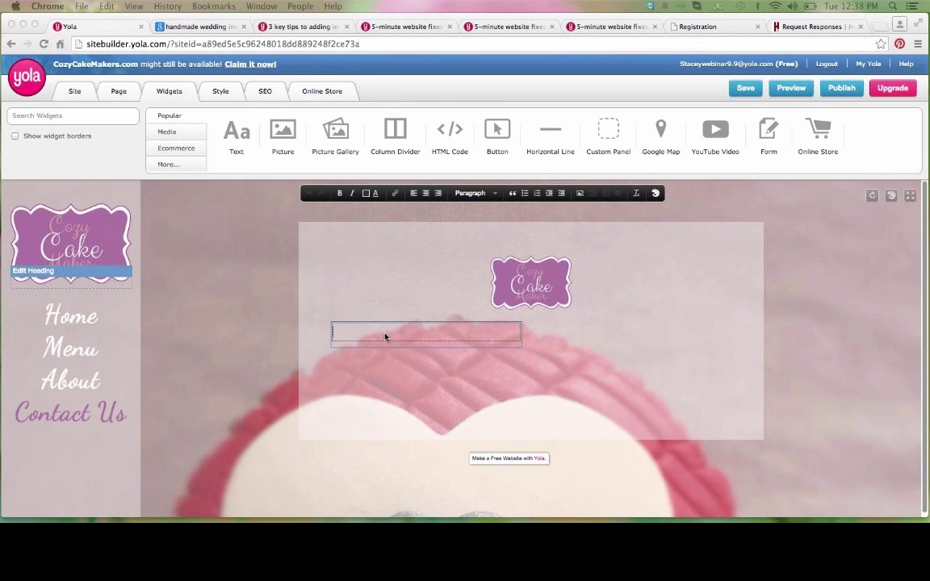
Step: Paste the visit address and hours text, making Visit Us and Hours Heading 2
{"action": "key", "text": "super+v"}
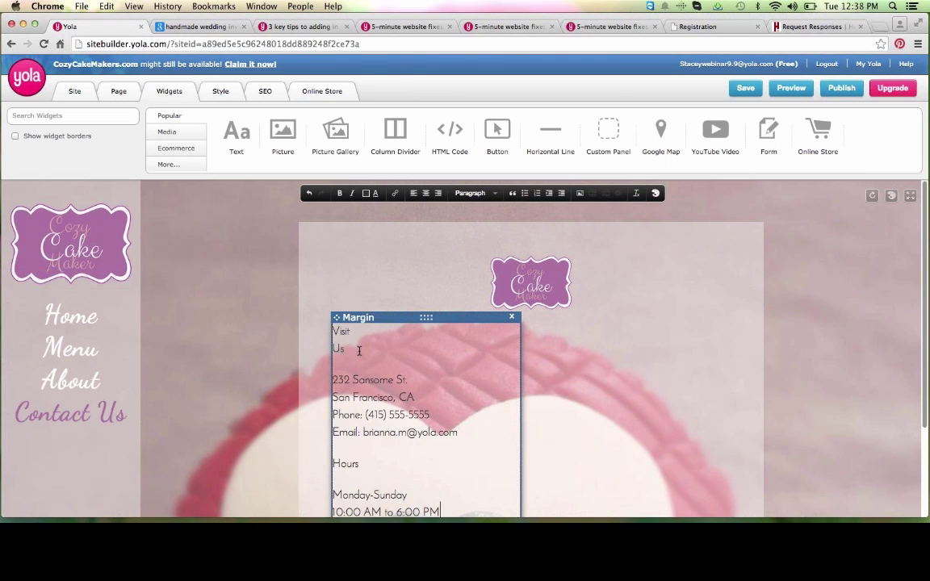
{"action": "left_click_drag", "start_coordinate": [349, 350], "coordinate": [374, 295]}
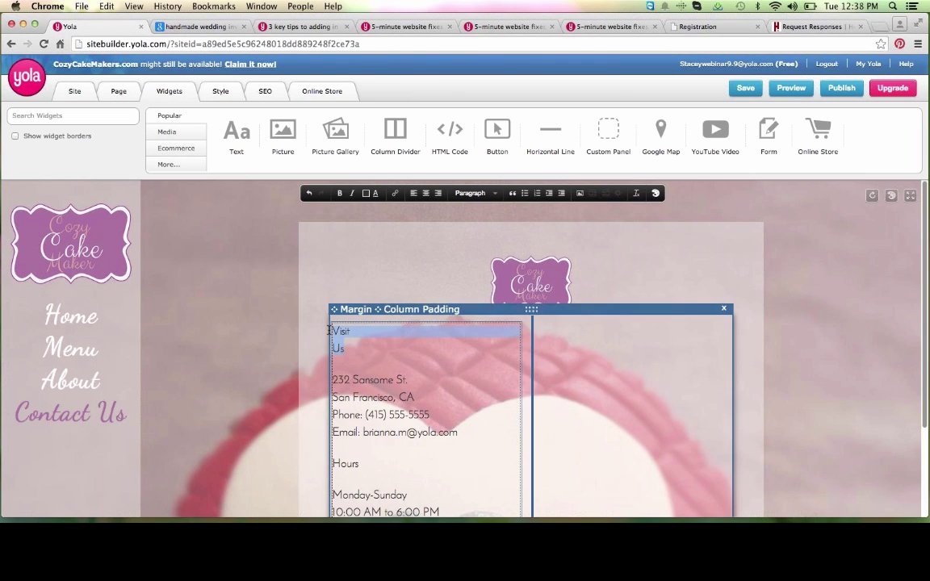
{"action": "left_click", "coordinate": [475, 193]}
{"action": "left_click", "coordinate": [494, 253]}
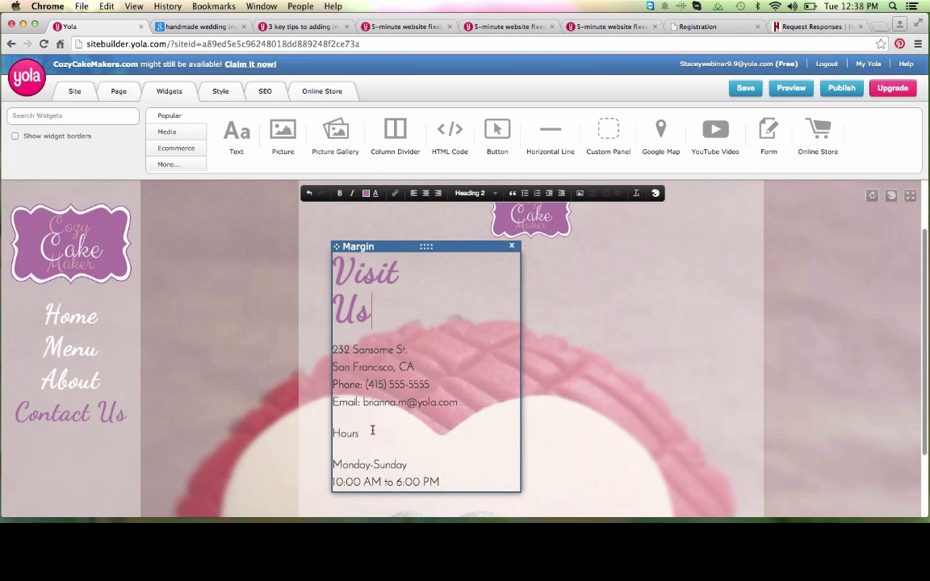
{"action": "left_click_drag", "start_coordinate": [359, 433], "coordinate": [332, 433]}
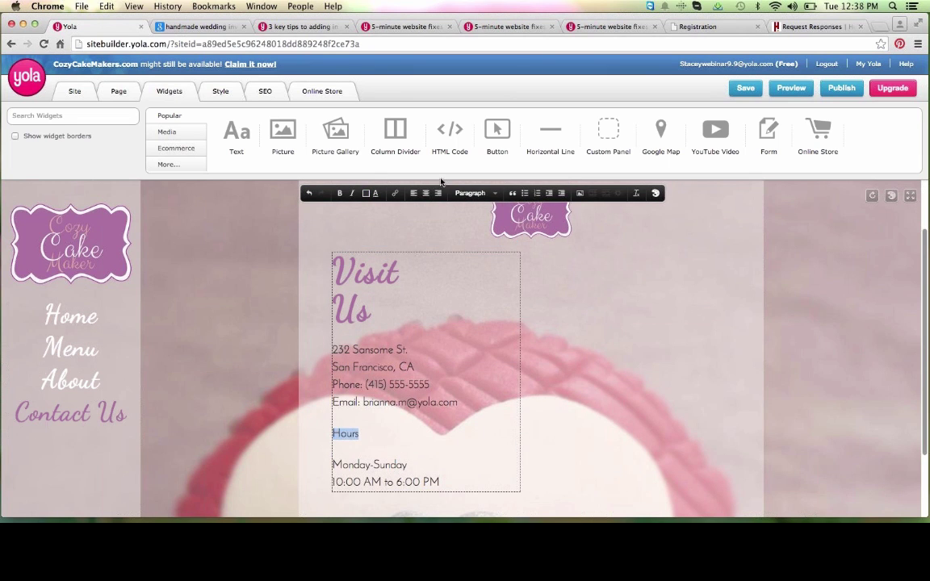
{"action": "left_click", "coordinate": [477, 193]}
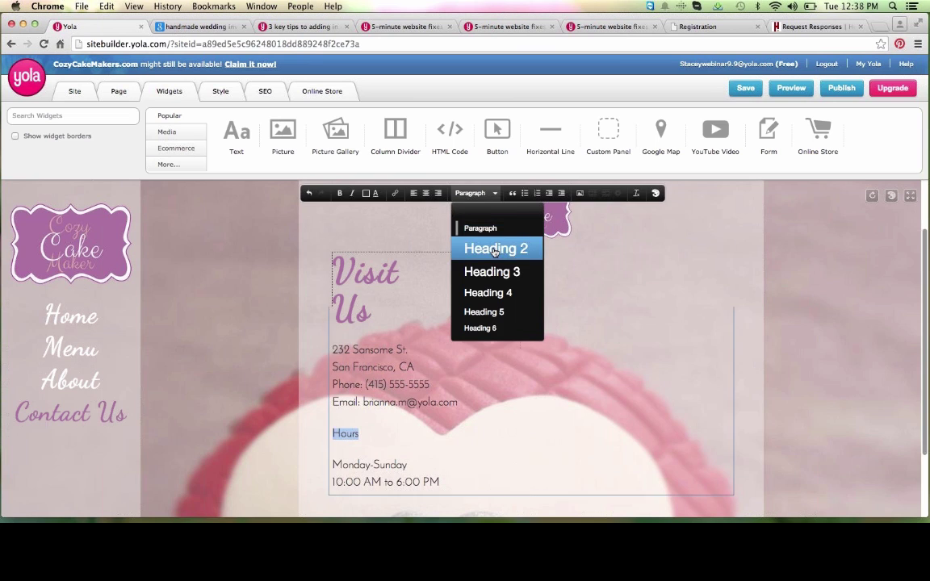
{"action": "left_click", "coordinate": [494, 249]}
{"action": "left_click", "coordinate": [447, 476]}
Step: Centre all the left-column contact and hours text and finish editing it
{"action": "left_click_drag", "start_coordinate": [447, 504], "coordinate": [449, 214]}
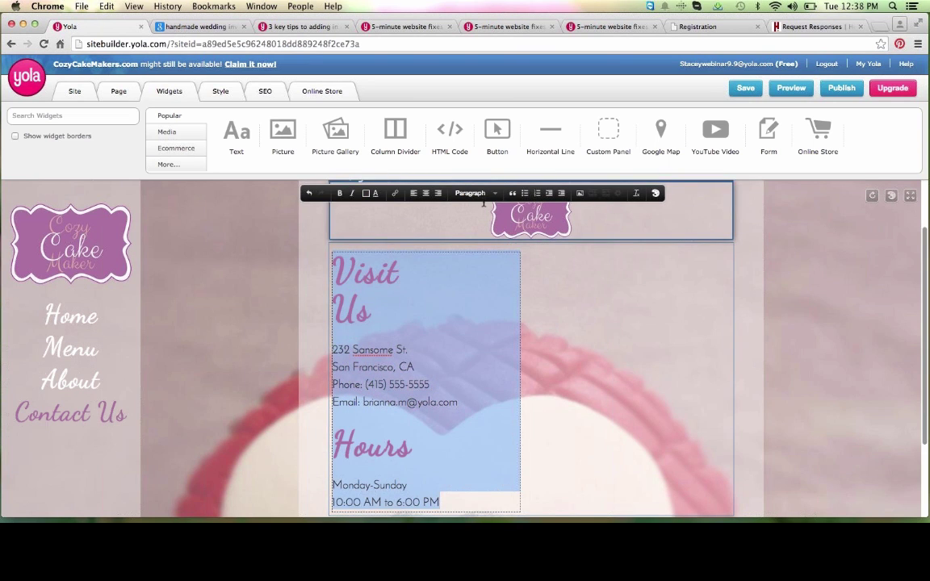
{"action": "left_click", "coordinate": [428, 194]}
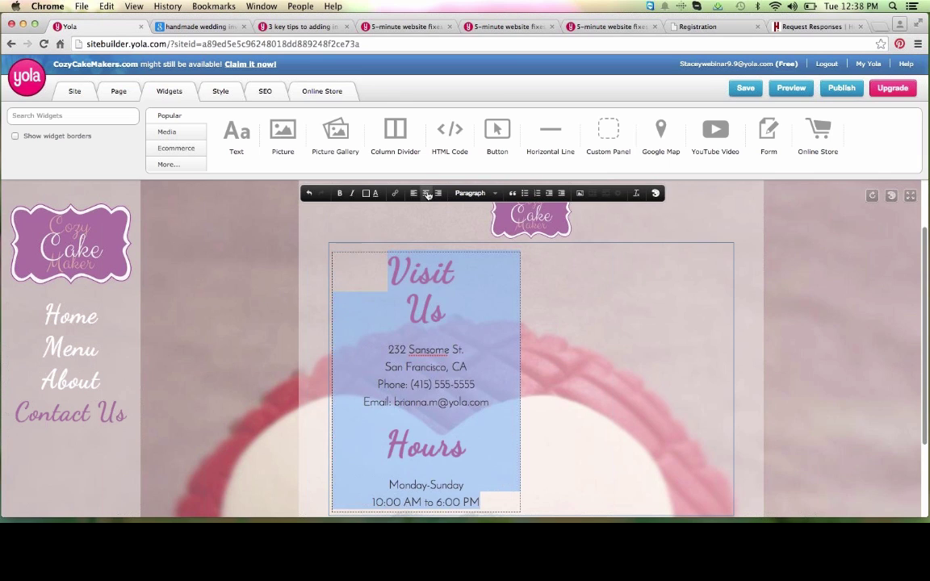
{"action": "left_click", "coordinate": [492, 311]}
{"action": "left_click", "coordinate": [603, 325]}
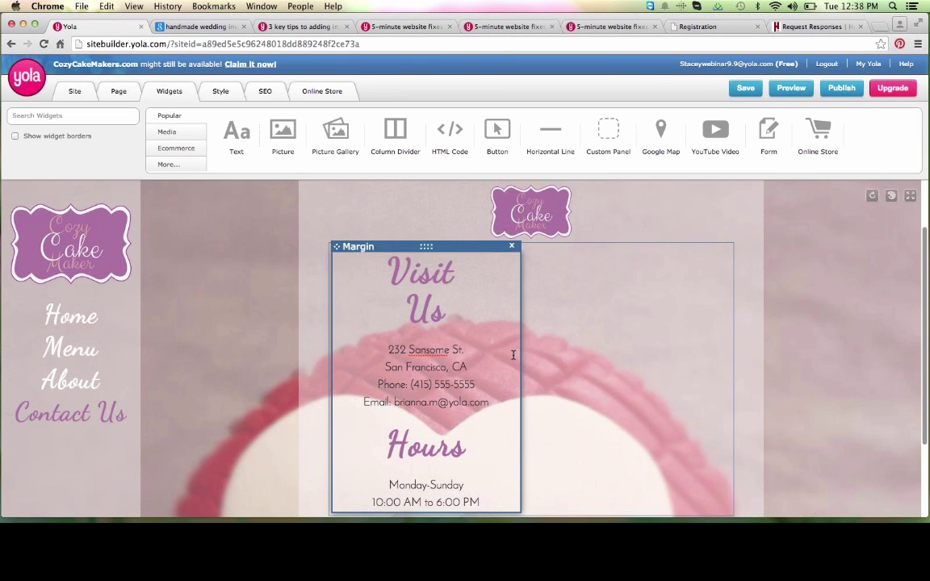
{"action": "scroll", "coordinate": [512, 354], "scroll_direction": "down", "scroll_amount": 2}
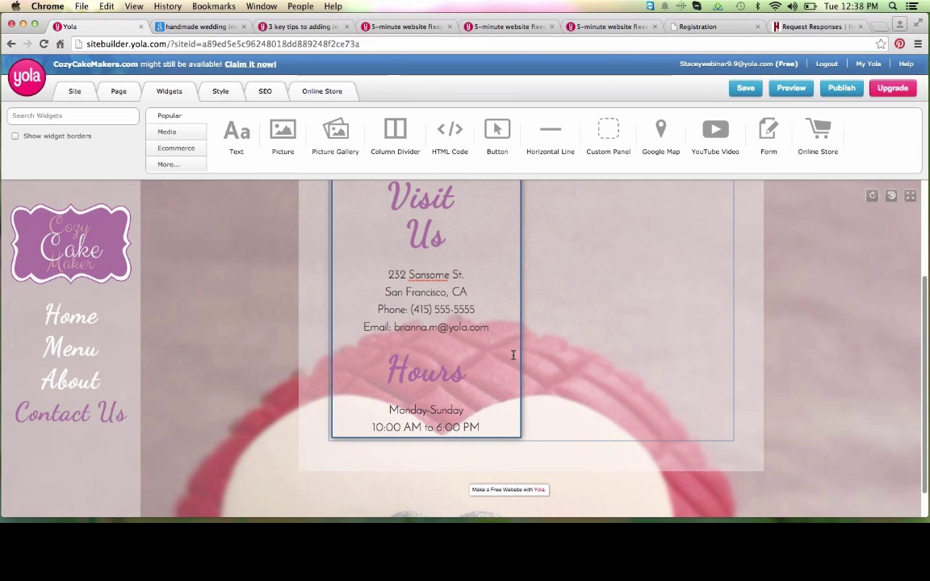
{"action": "scroll", "coordinate": [513, 354], "scroll_direction": "up", "scroll_amount": 3}
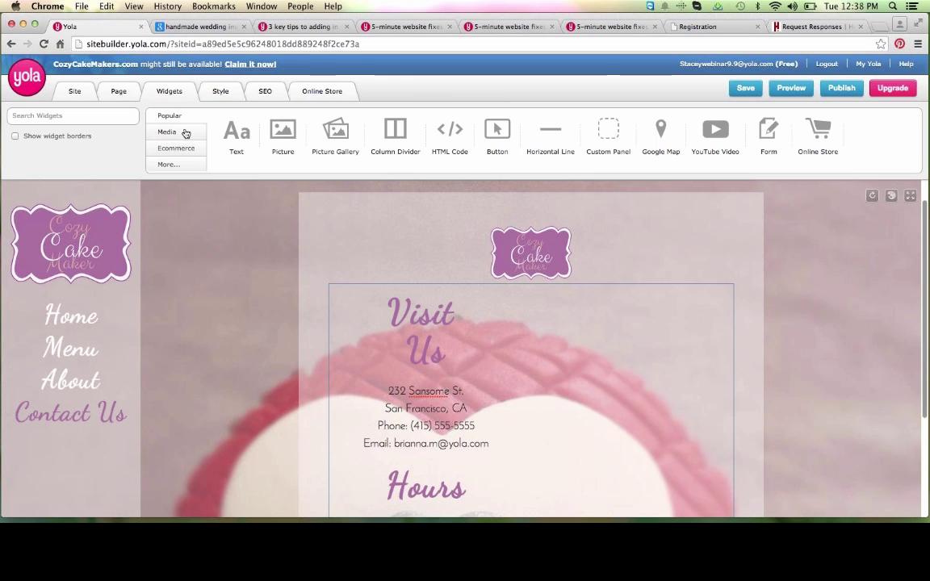
Step: Search the widgets for 'form' and drop a Form into the right column
{"action": "left_click", "coordinate": [82, 115]}
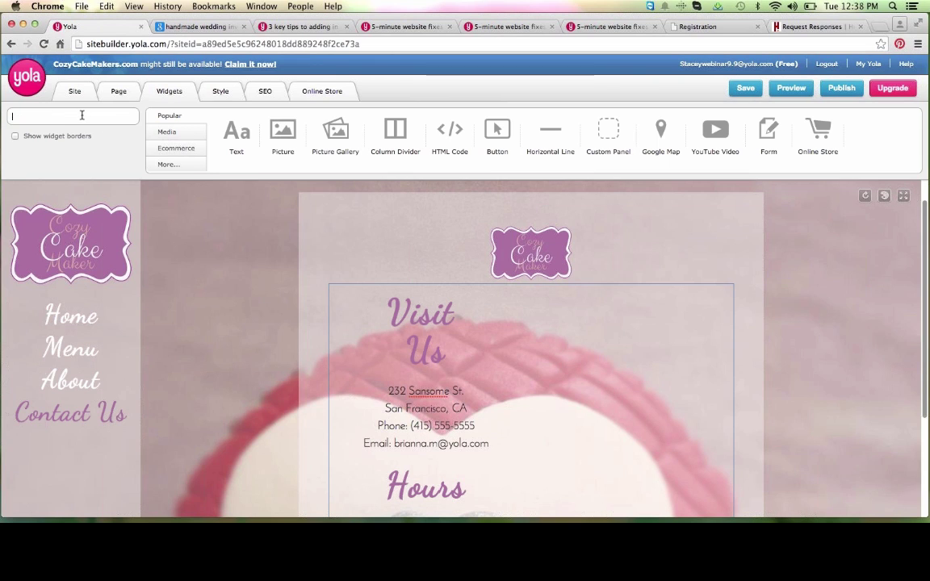
{"action": "type", "text": "form"}
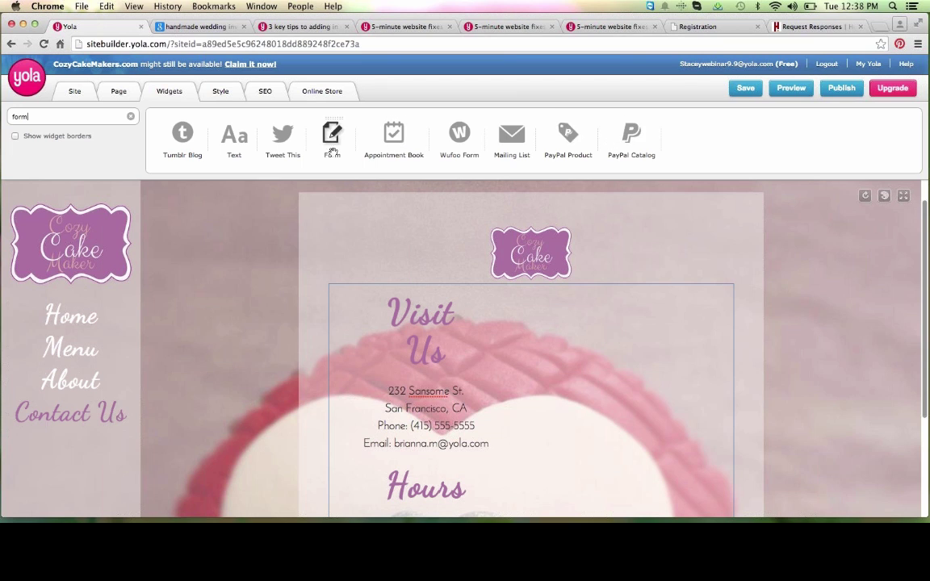
{"action": "mouse_move", "coordinate": [328, 135]}
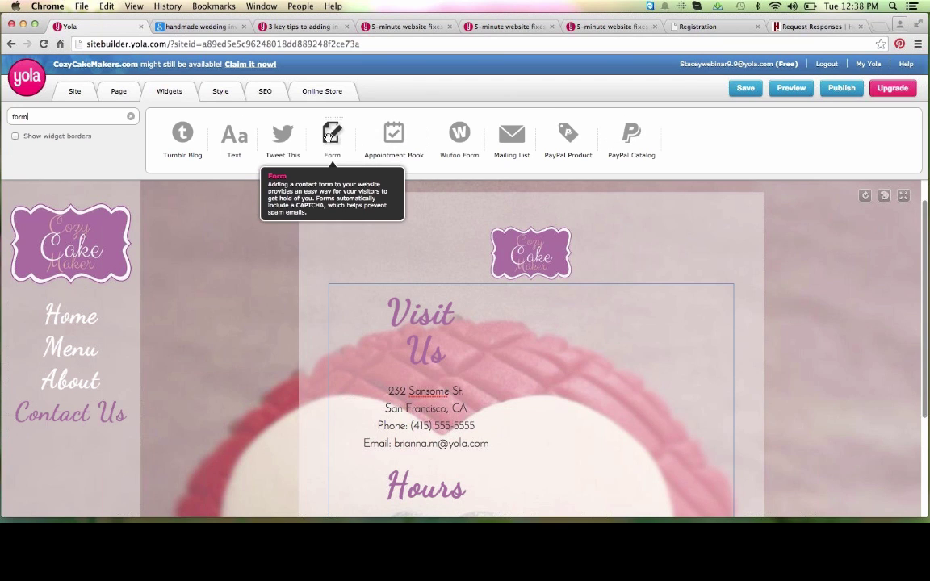
{"action": "left_click_drag", "start_coordinate": [329, 134], "coordinate": [592, 331]}
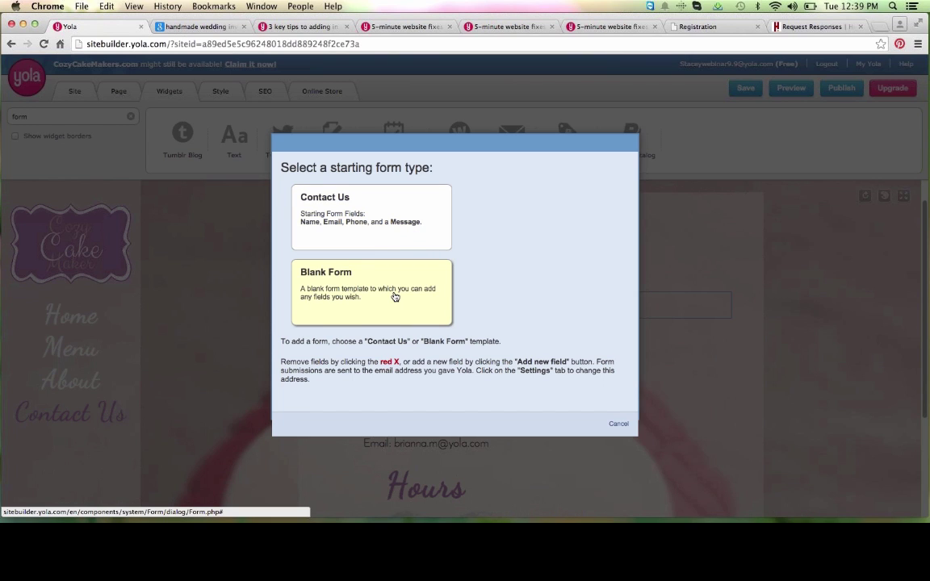
Step: Start the form with Contact Us fields: Name, Email, Phone, Message, CAPTCHA and Submit
{"action": "left_click", "coordinate": [393, 205]}
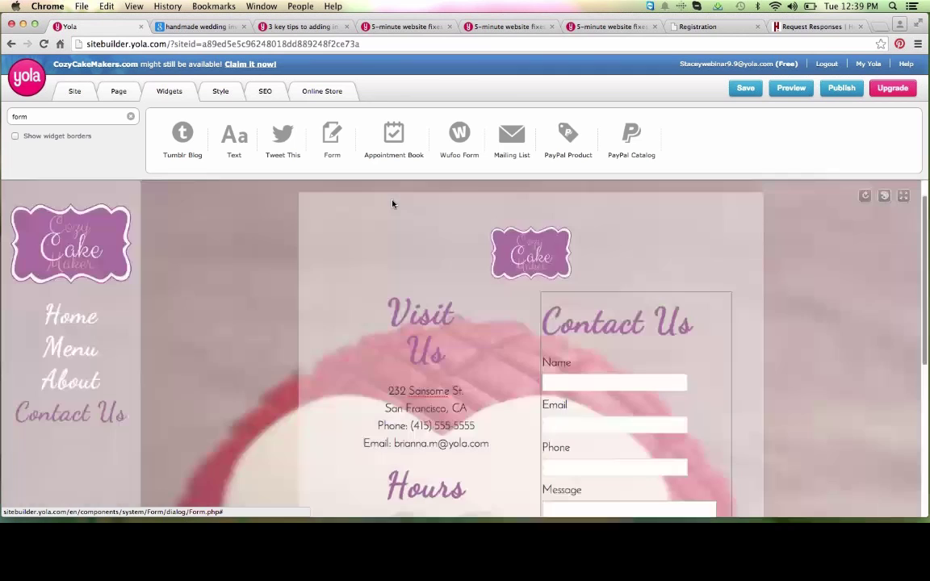
{"action": "scroll", "coordinate": [760, 379], "scroll_direction": "down", "scroll_amount": 5}
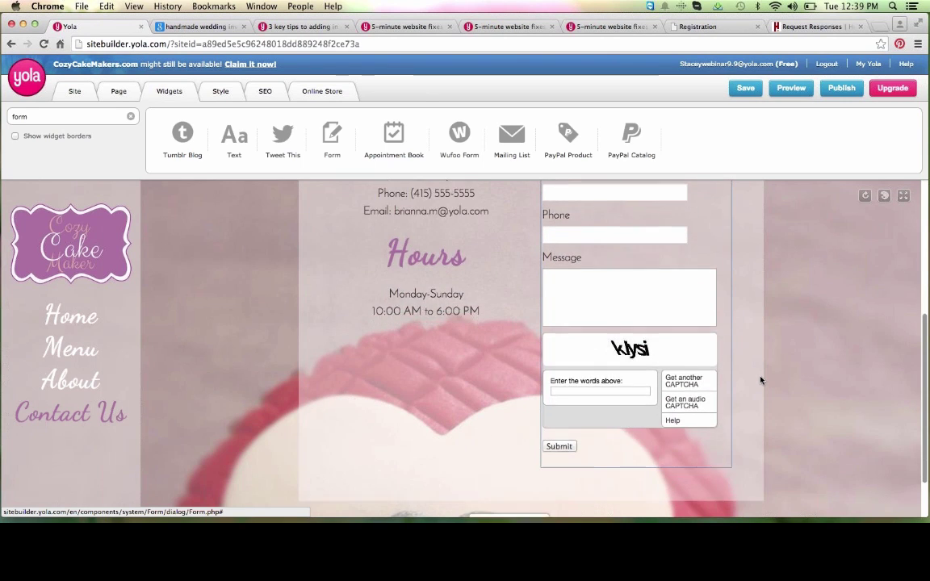
{"action": "scroll", "coordinate": [760, 379], "scroll_direction": "up", "scroll_amount": 1}
{"action": "scroll", "coordinate": [761, 379], "scroll_direction": "up", "scroll_amount": 3}
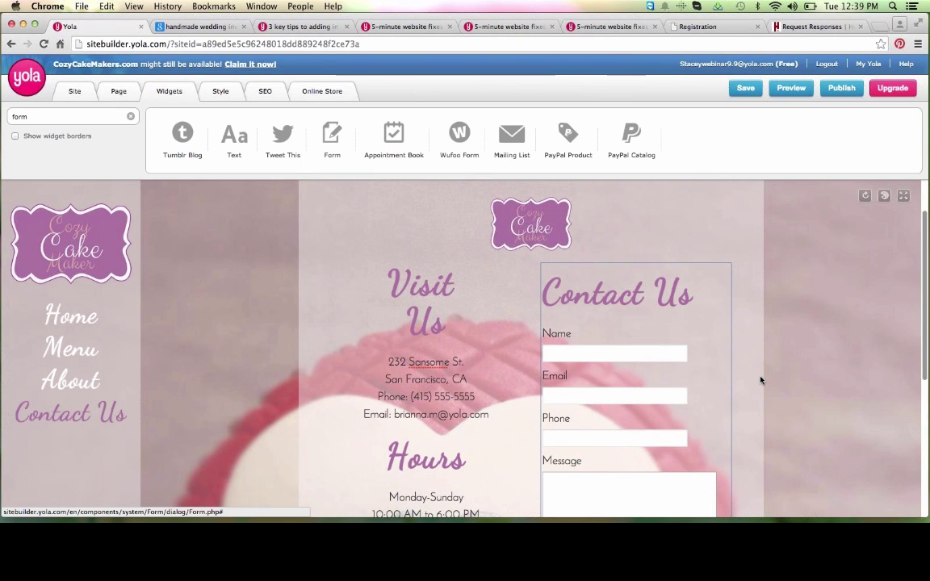
{"action": "mouse_move", "coordinate": [731, 357]}
{"action": "scroll", "coordinate": [731, 358], "scroll_direction": "down", "scroll_amount": 1}
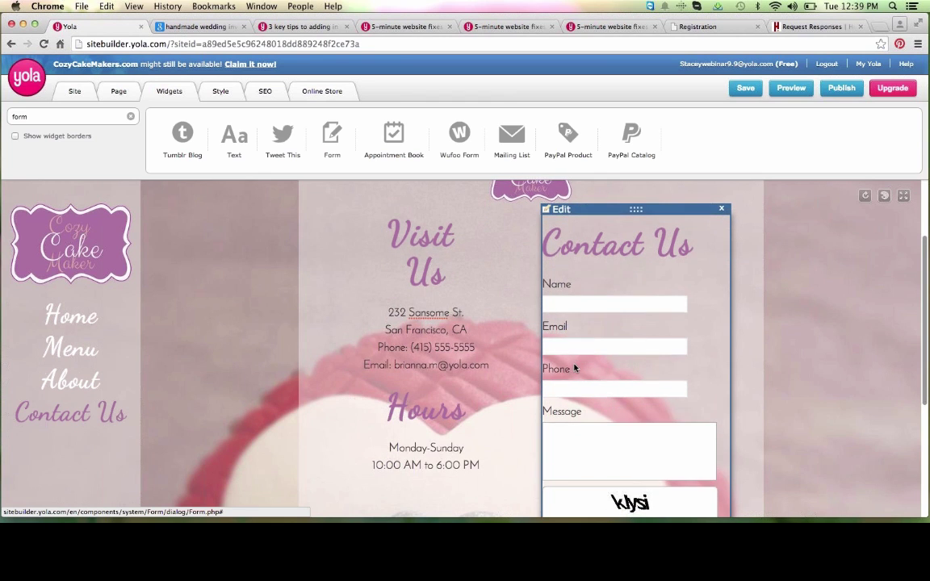
{"action": "scroll", "coordinate": [575, 368], "scroll_direction": "down", "scroll_amount": 3}
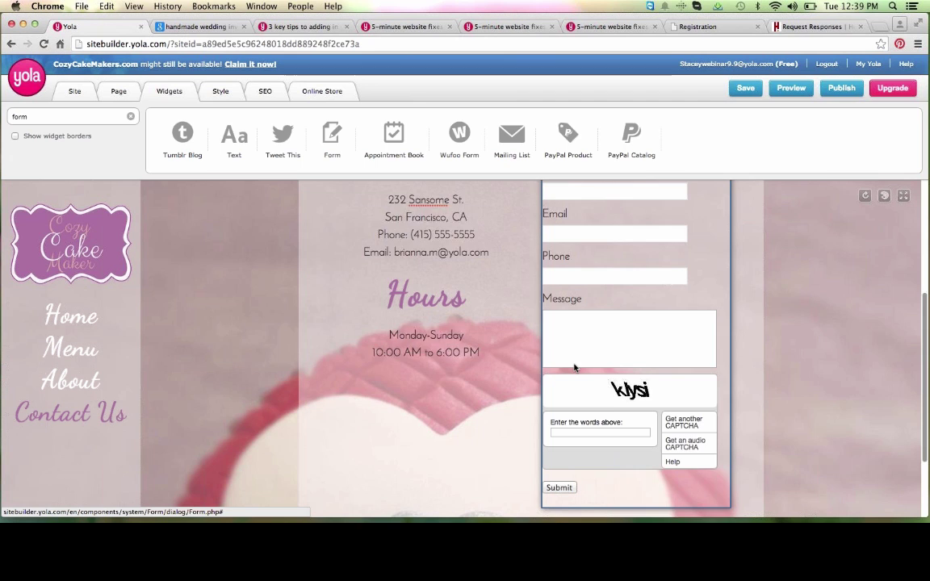
{"action": "scroll", "coordinate": [578, 404], "scroll_direction": "down", "scroll_amount": 1}
{"action": "scroll", "coordinate": [585, 397], "scroll_direction": "up", "scroll_amount": 5}
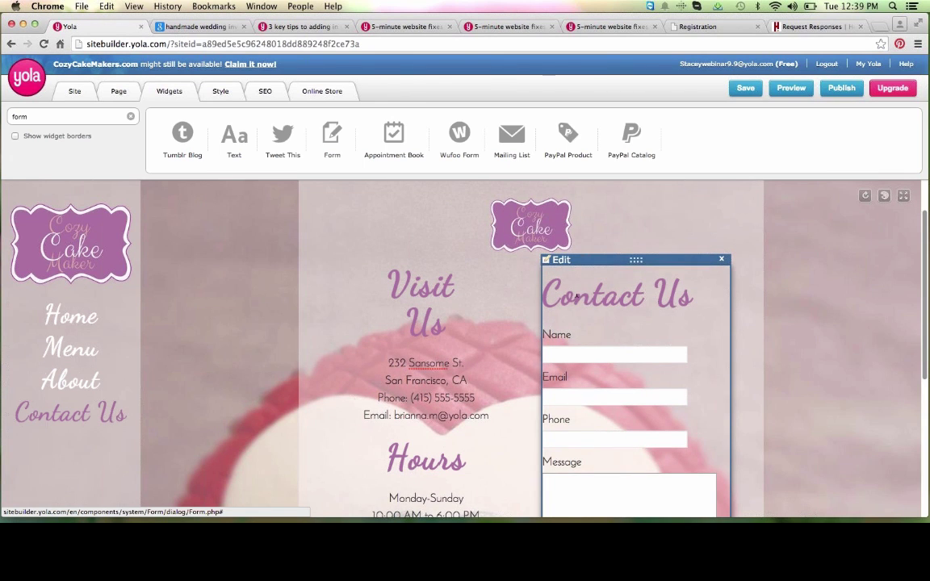
Step: In the form's field editor, delete the Email field and keep the Message label unchanged
{"action": "left_click", "coordinate": [558, 262]}
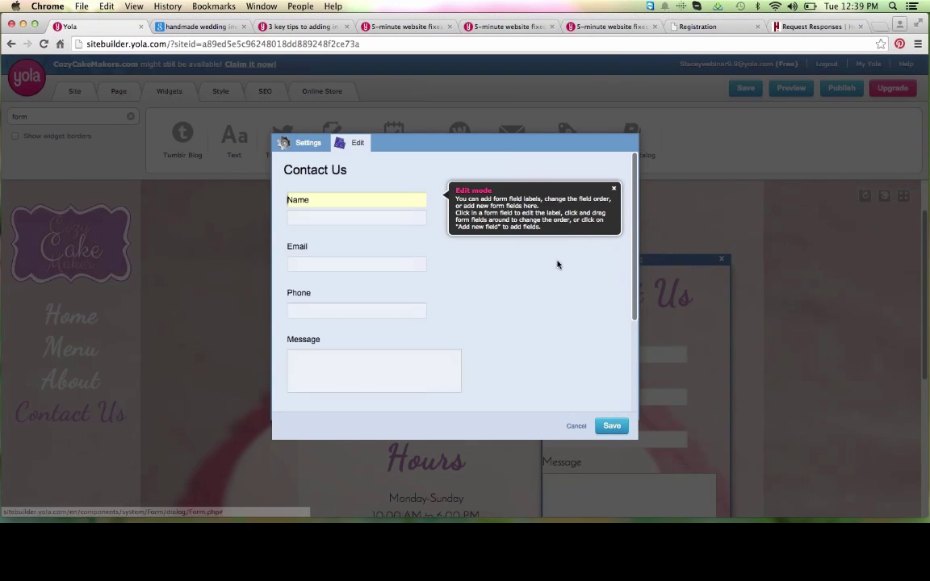
{"action": "left_click", "coordinate": [615, 189]}
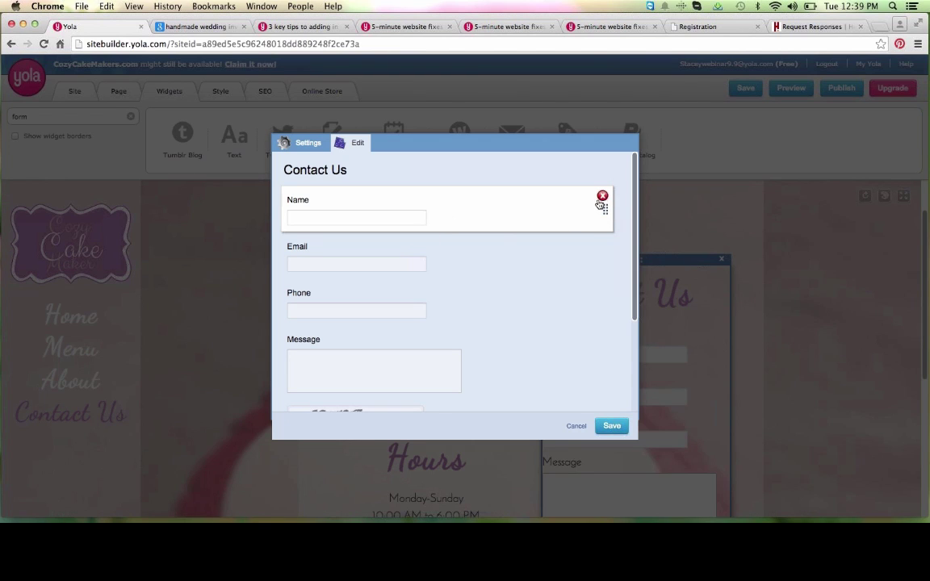
{"action": "left_click_drag", "start_coordinate": [480, 214], "coordinate": [478, 208]}
{"action": "scroll", "coordinate": [479, 265], "scroll_direction": "down", "scroll_amount": 3}
{"action": "left_click", "coordinate": [326, 247]}
{"action": "double_click", "coordinate": [327, 249]}
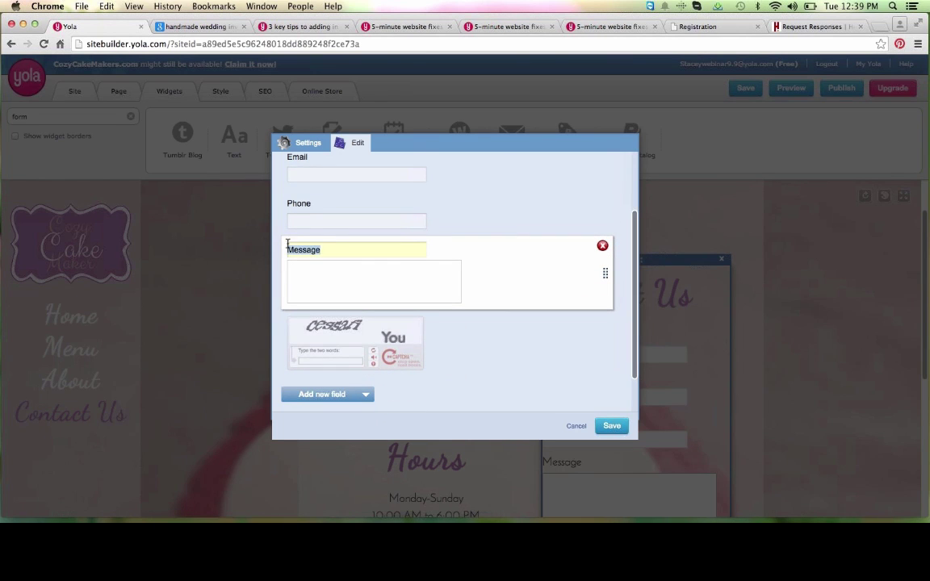
{"action": "left_click", "coordinate": [339, 251]}
{"action": "left_click", "coordinate": [348, 288]}
{"action": "scroll", "coordinate": [348, 288], "scroll_direction": "up", "scroll_amount": 3}
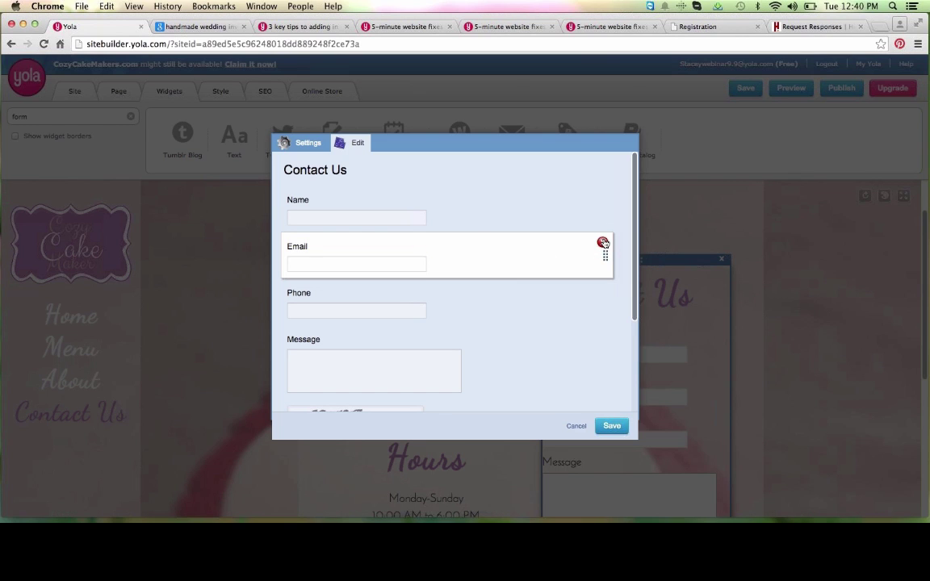
{"action": "left_click", "coordinate": [602, 243]}
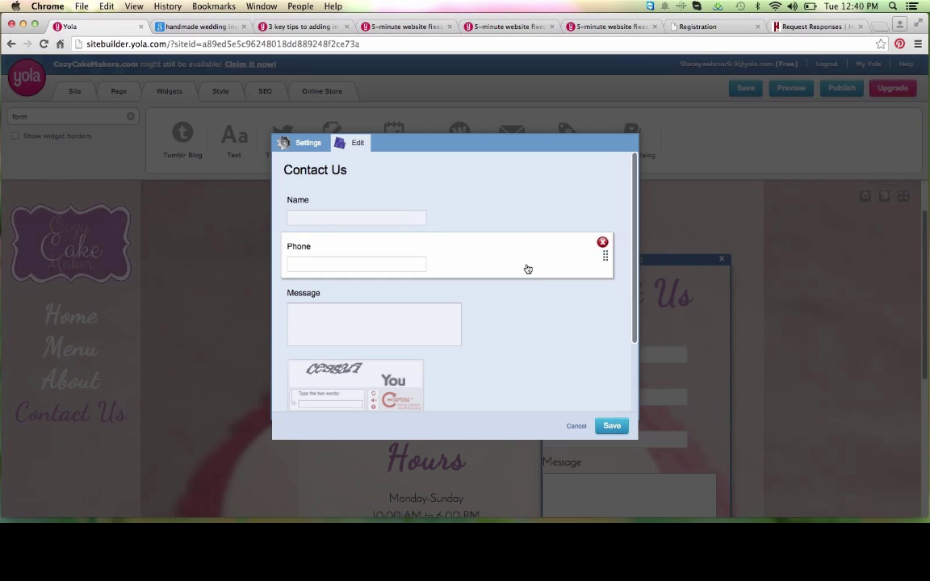
Step: Change the send button label from Submit to 'Let's Chat!'
{"action": "scroll", "coordinate": [526, 268], "scroll_direction": "down", "scroll_amount": 3}
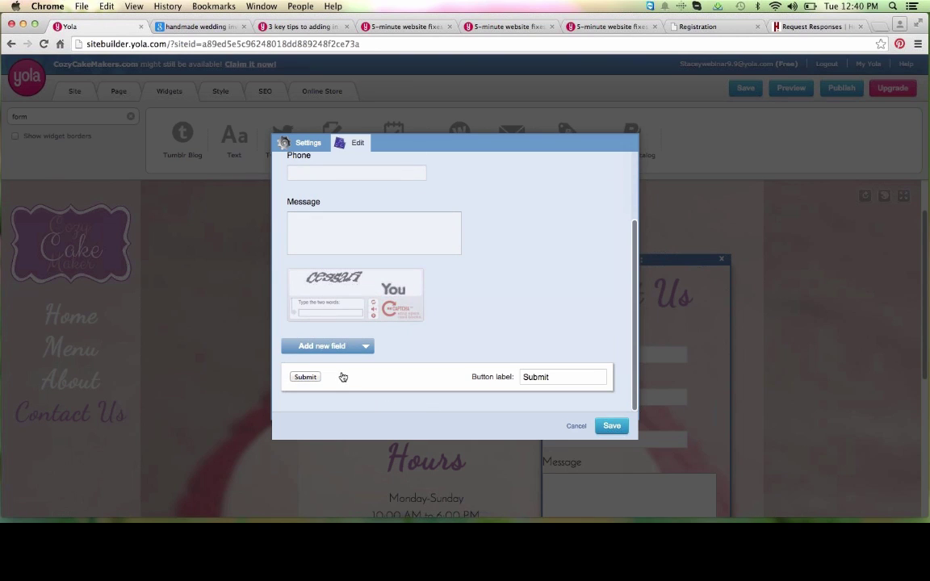
{"action": "left_click", "coordinate": [550, 376]}
{"action": "left_click_drag", "start_coordinate": [558, 377], "coordinate": [522, 377]}
{"action": "type", "text": "Let's Chat!"}
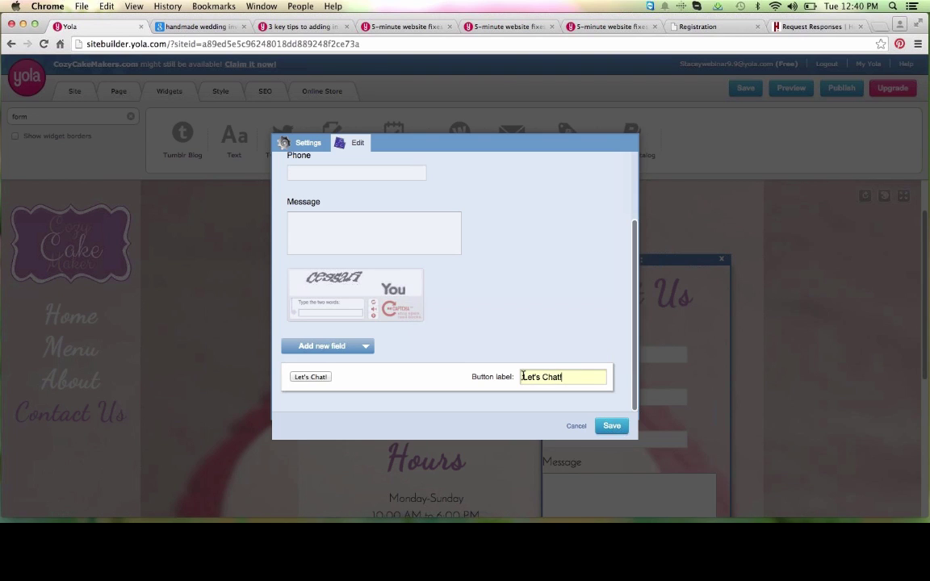
{"action": "mouse_move", "coordinate": [564, 317]}
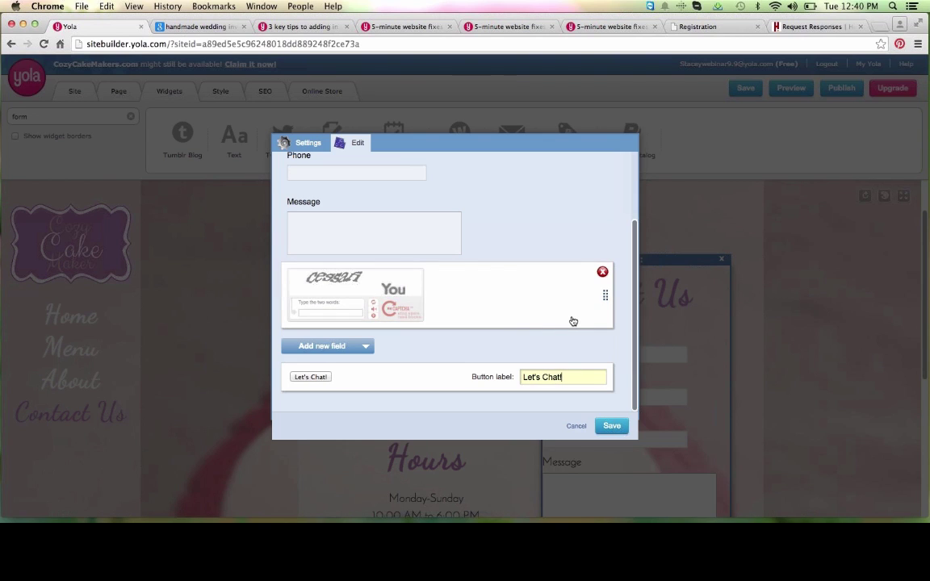
{"action": "scroll", "coordinate": [568, 307], "scroll_direction": "up", "scroll_amount": 3}
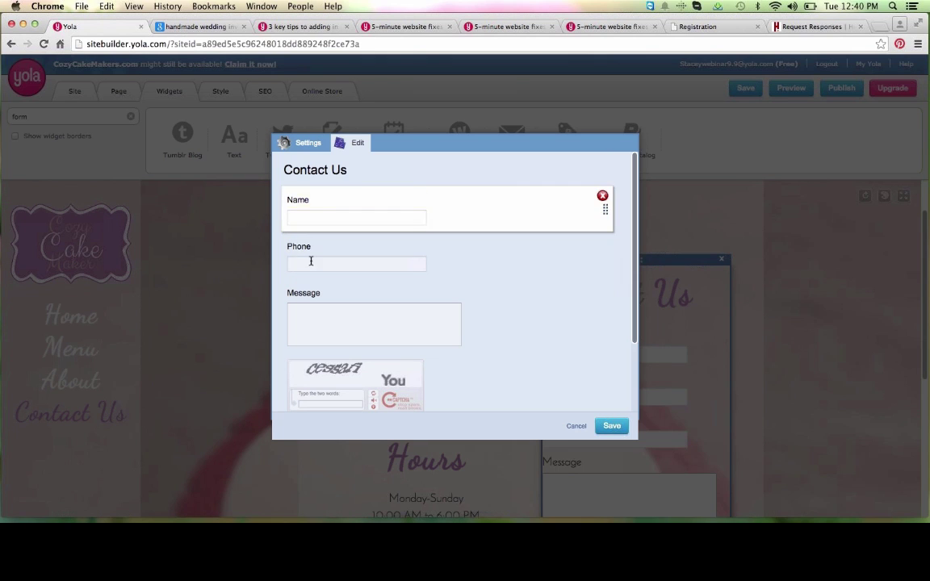
Step: In form Settings, set the submission recipient to the bakery's e-mail address and save
{"action": "left_click", "coordinate": [302, 143]}
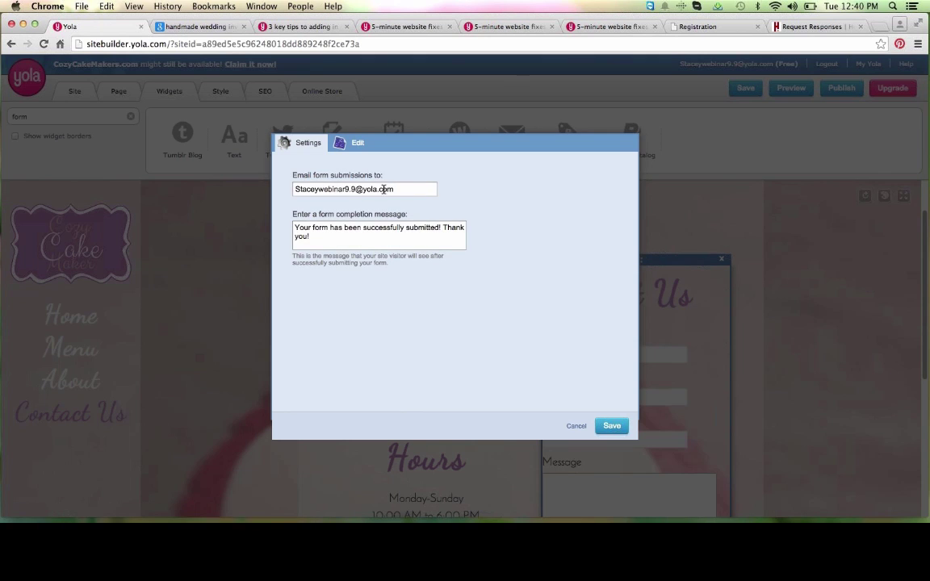
{"action": "key", "text": "BackSpace"}
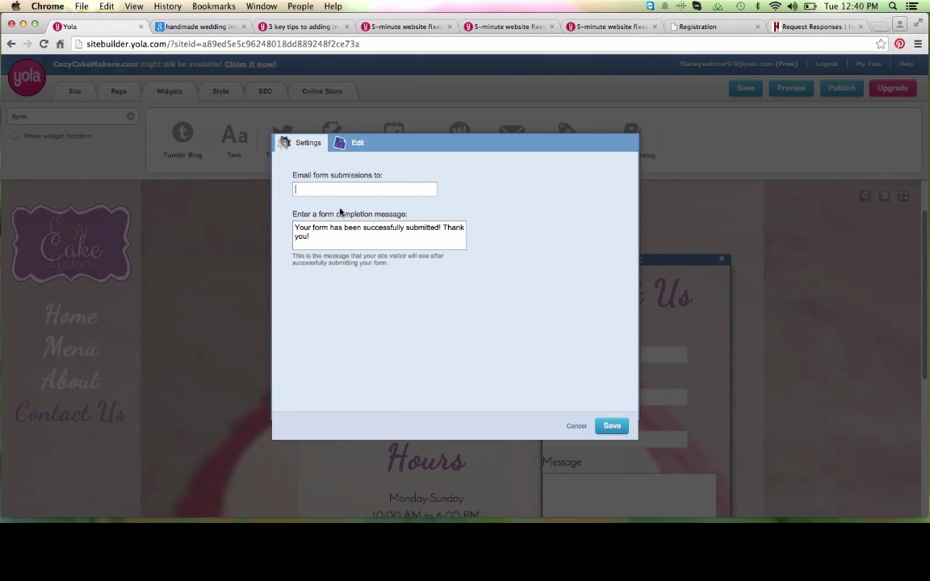
{"action": "left_click_drag", "start_coordinate": [368, 190], "coordinate": [291, 191]}
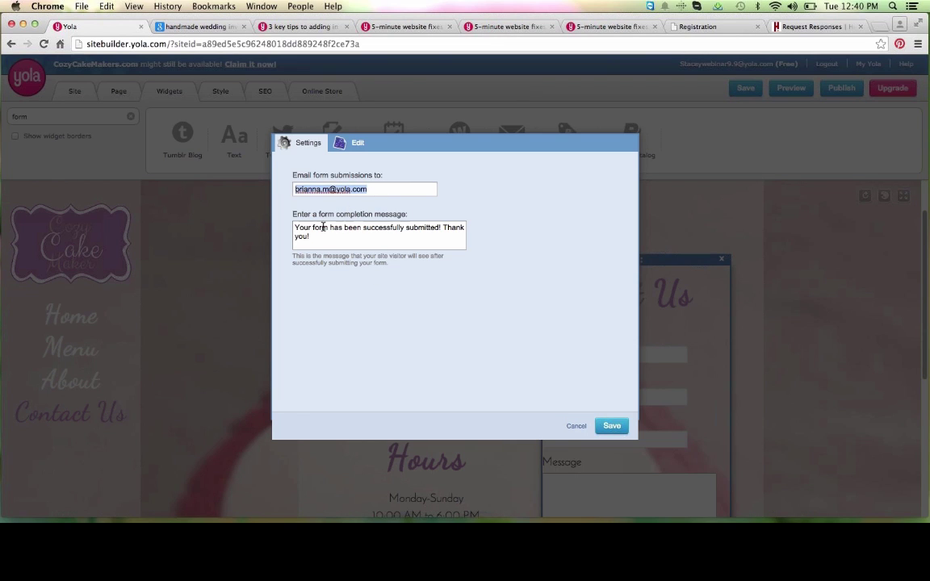
{"action": "left_click_drag", "start_coordinate": [328, 243], "coordinate": [294, 211]}
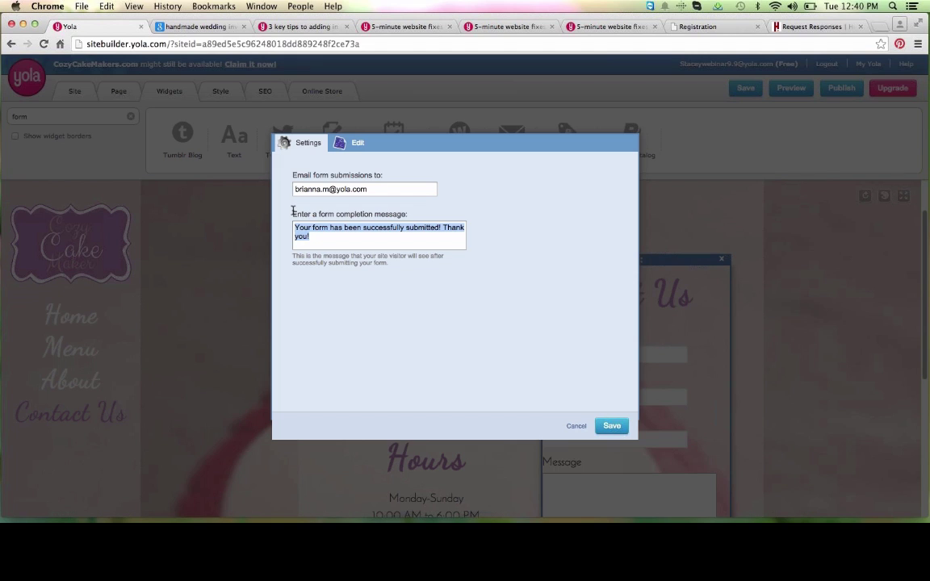
{"action": "left_click", "coordinate": [428, 189]}
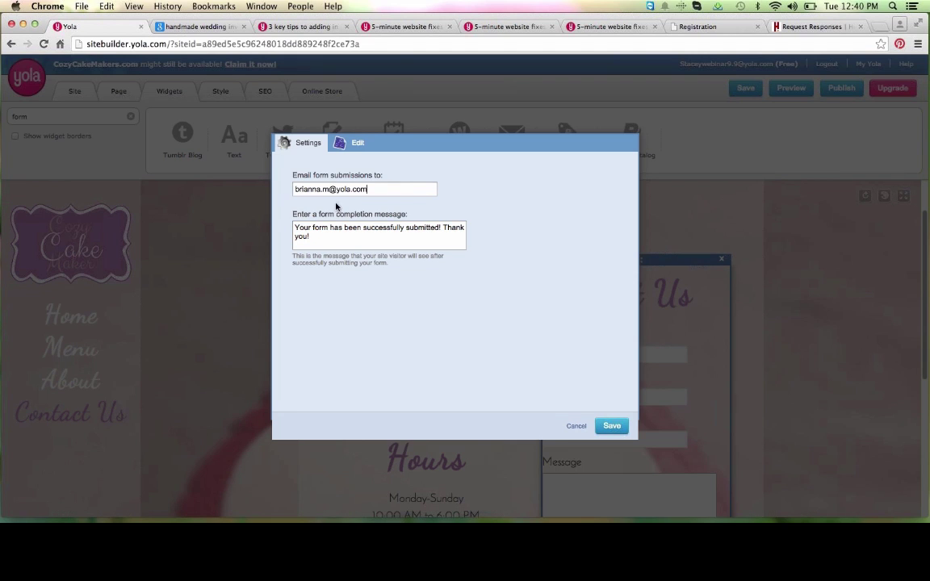
{"action": "left_click_drag", "start_coordinate": [326, 252], "coordinate": [326, 234]}
{"action": "left_click", "coordinate": [332, 234]}
{"action": "left_click", "coordinate": [612, 426]}
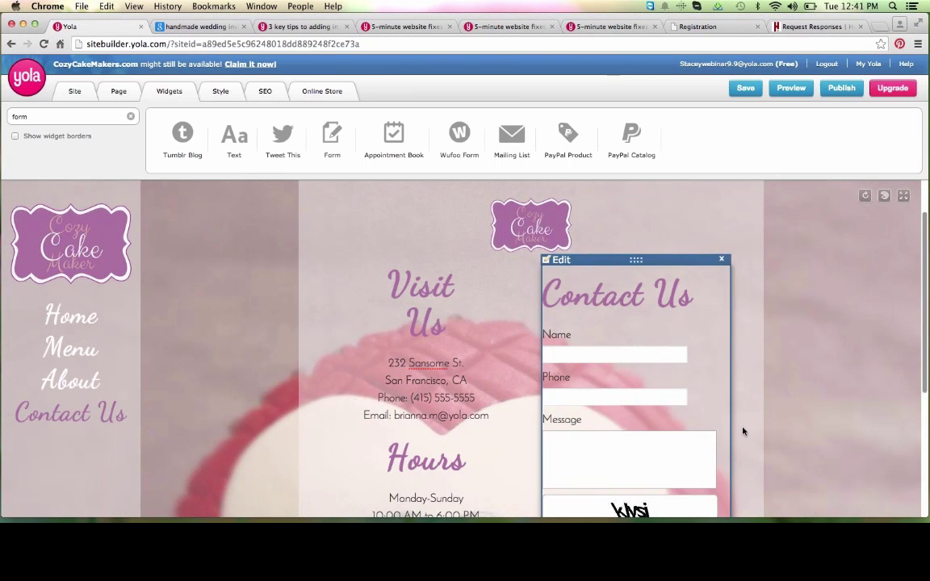
{"action": "scroll", "coordinate": [743, 431], "scroll_direction": "down", "scroll_amount": 3}
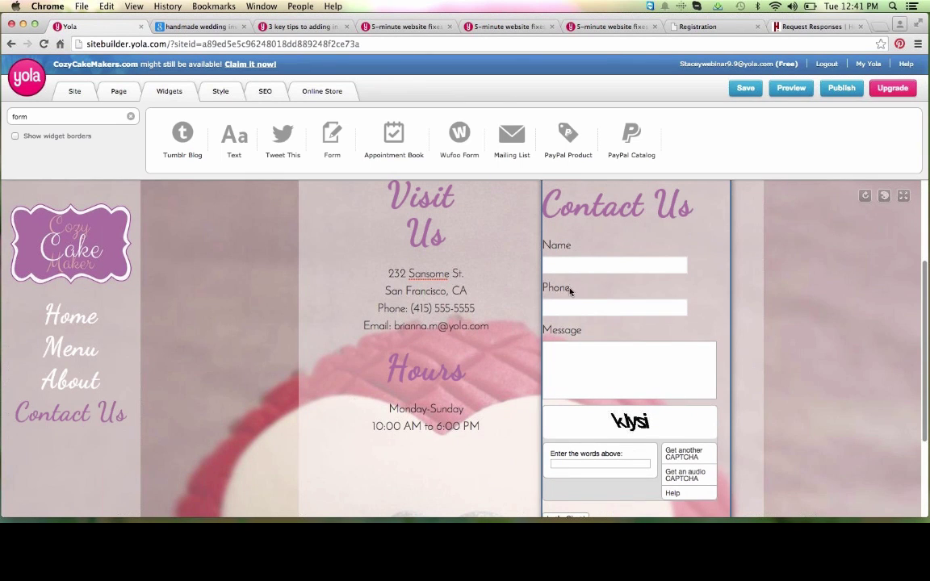
{"action": "scroll", "coordinate": [626, 310], "scroll_direction": "down", "scroll_amount": 5}
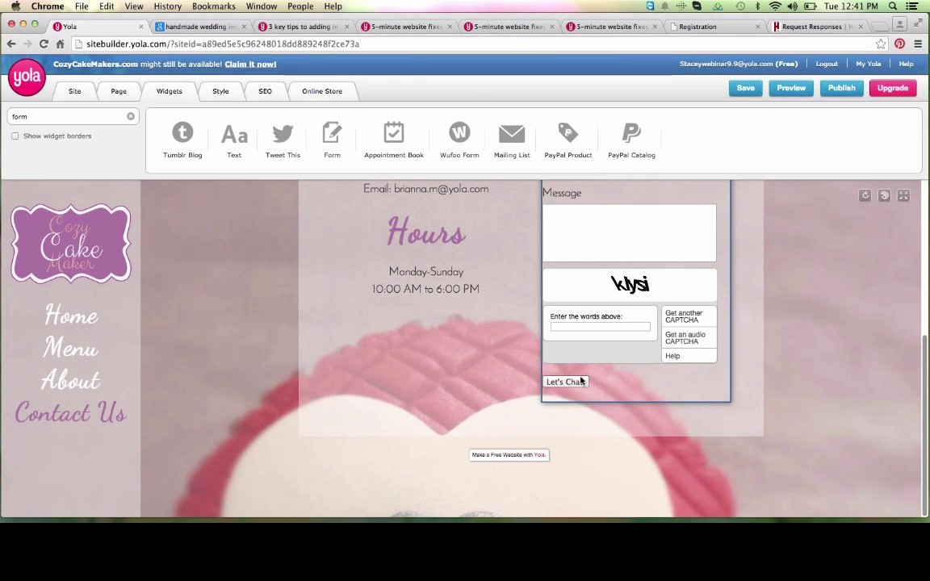
{"action": "scroll", "coordinate": [575, 379], "scroll_direction": "up", "scroll_amount": 2}
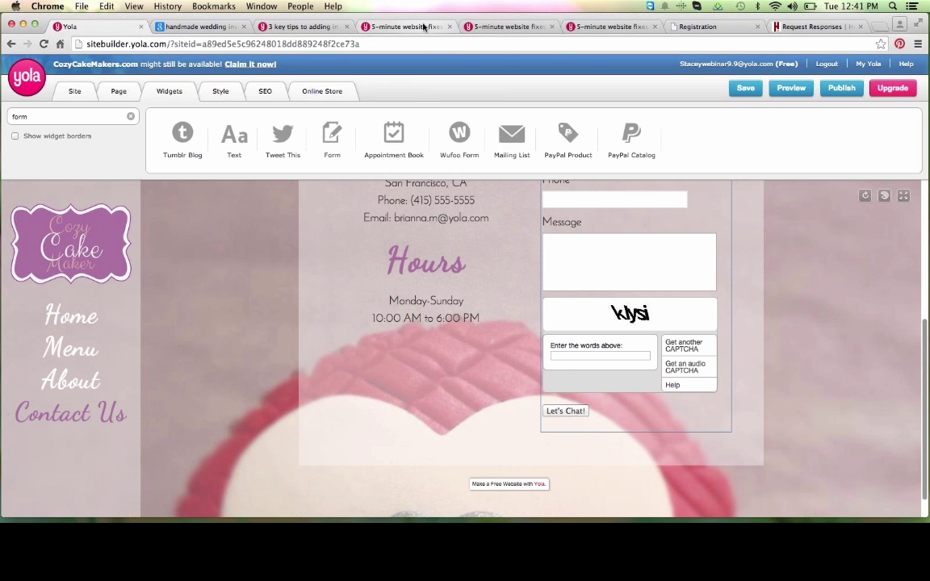
{"action": "left_click", "coordinate": [480, 27]}
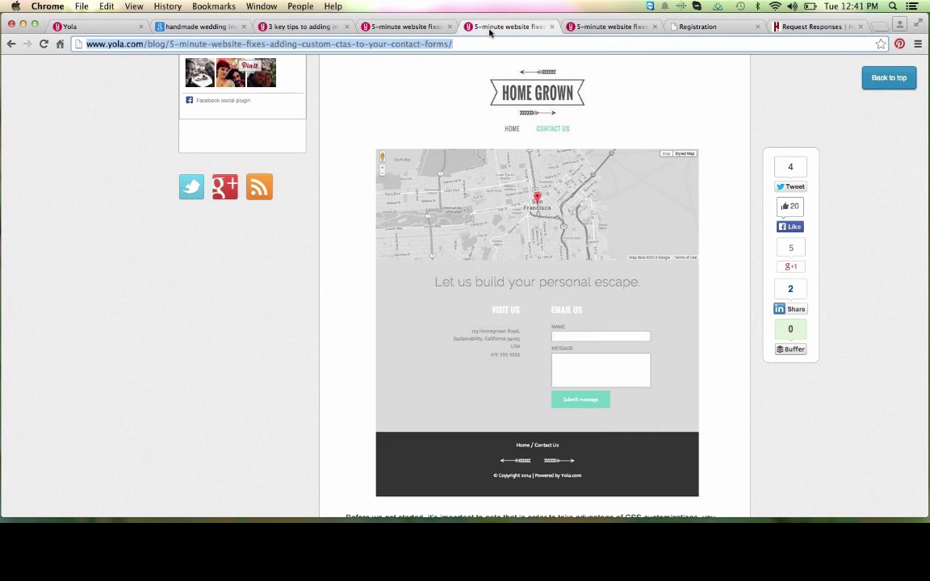
{"action": "scroll", "coordinate": [501, 101], "scroll_direction": "up", "scroll_amount": 10}
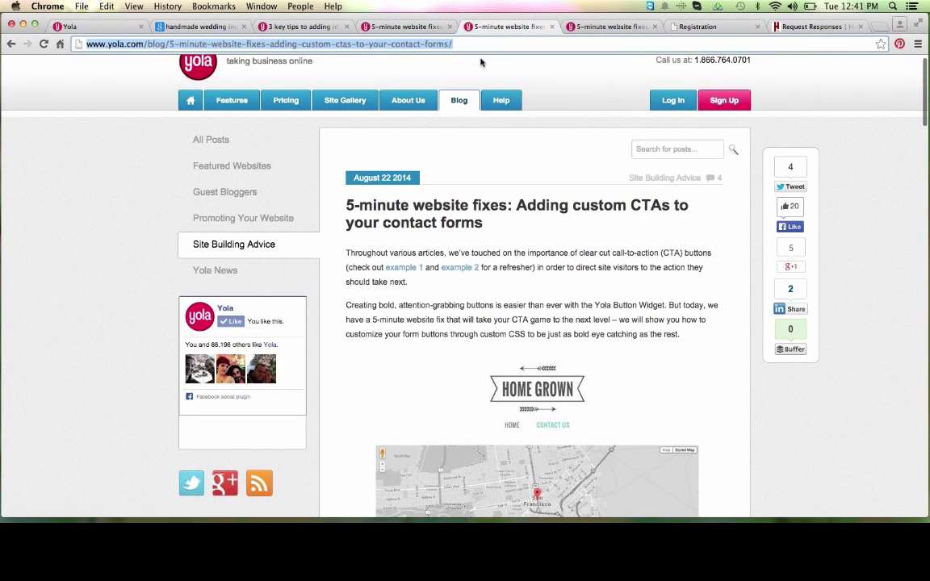
{"action": "scroll", "coordinate": [607, 250], "scroll_direction": "down", "scroll_amount": 10}
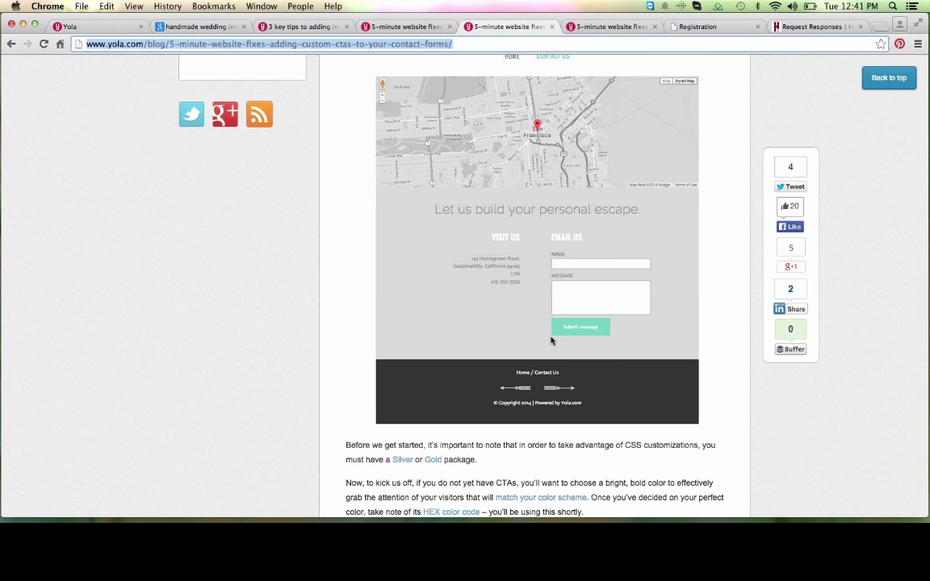
{"action": "scroll", "coordinate": [552, 341], "scroll_direction": "down", "scroll_amount": 5}
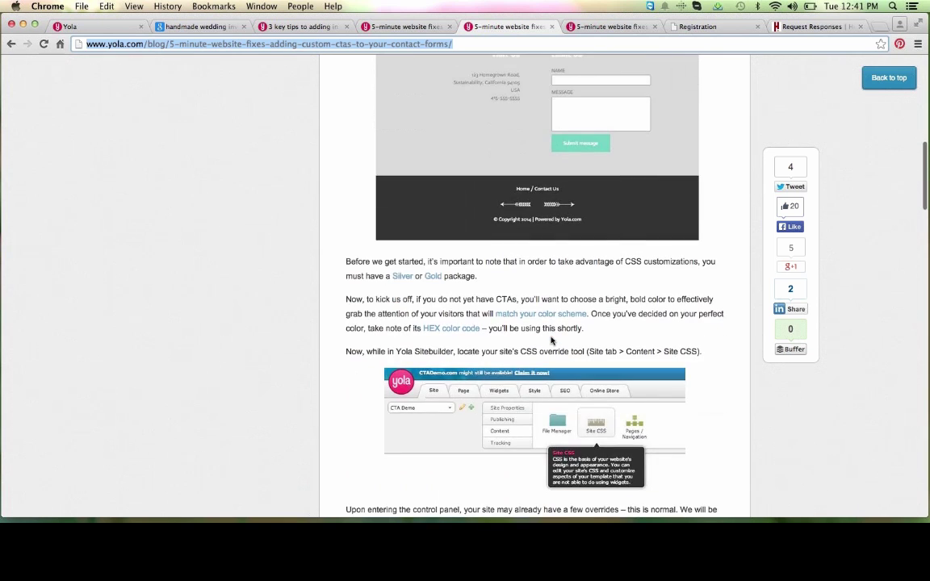
{"action": "scroll", "coordinate": [551, 341], "scroll_direction": "down", "scroll_amount": 2}
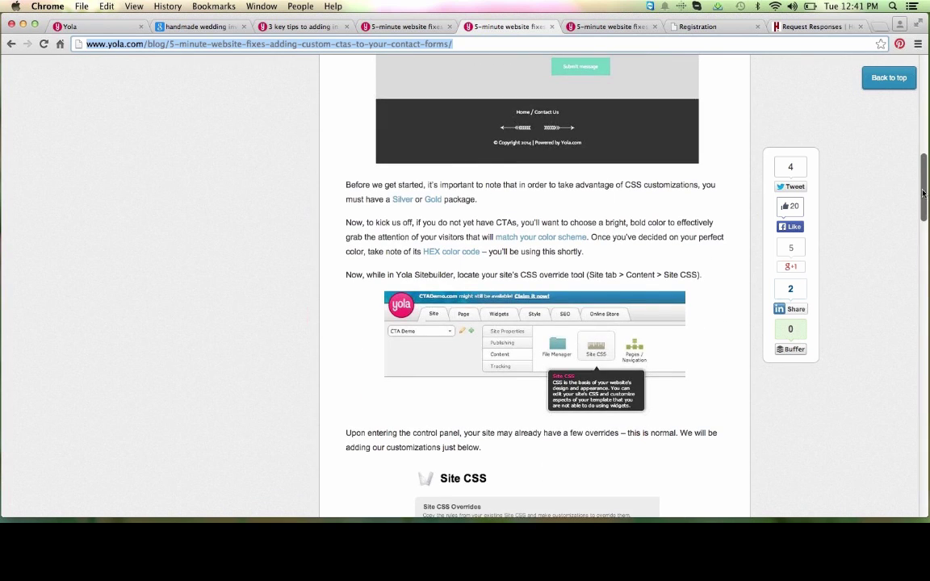
{"action": "left_click_drag", "start_coordinate": [924, 192], "coordinate": [921, 77]}
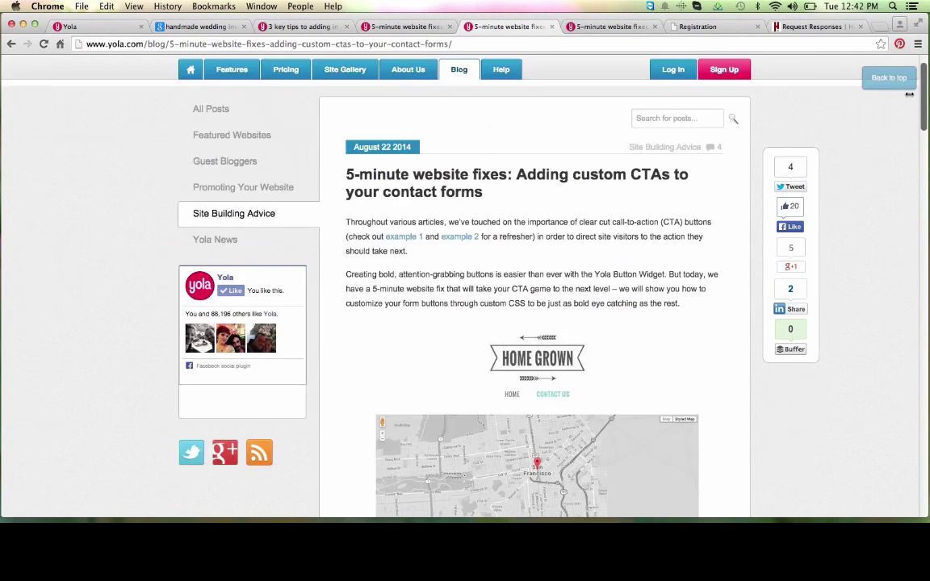
{"action": "left_click", "coordinate": [428, 44]}
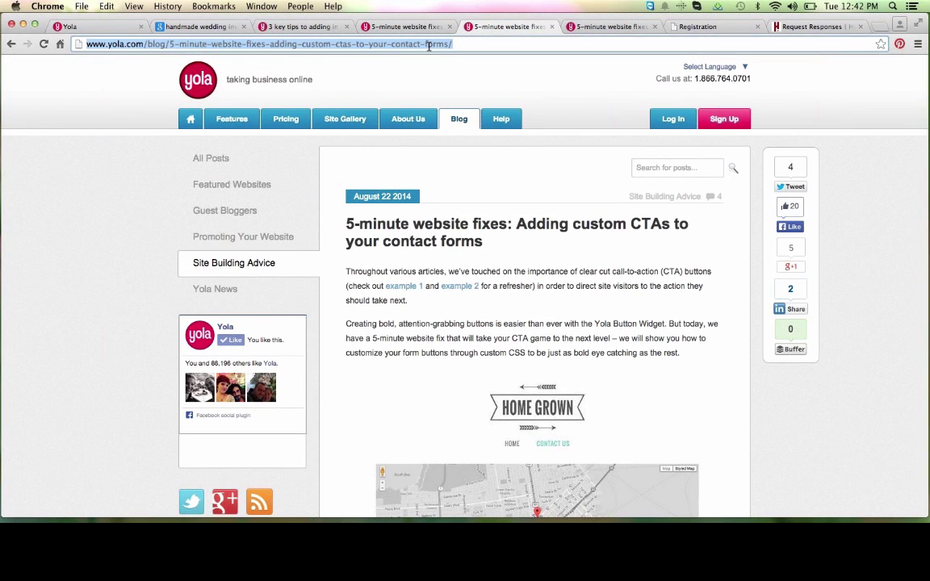
{"action": "key", "text": "super+c"}
{"action": "key", "text": "super+Tab"}
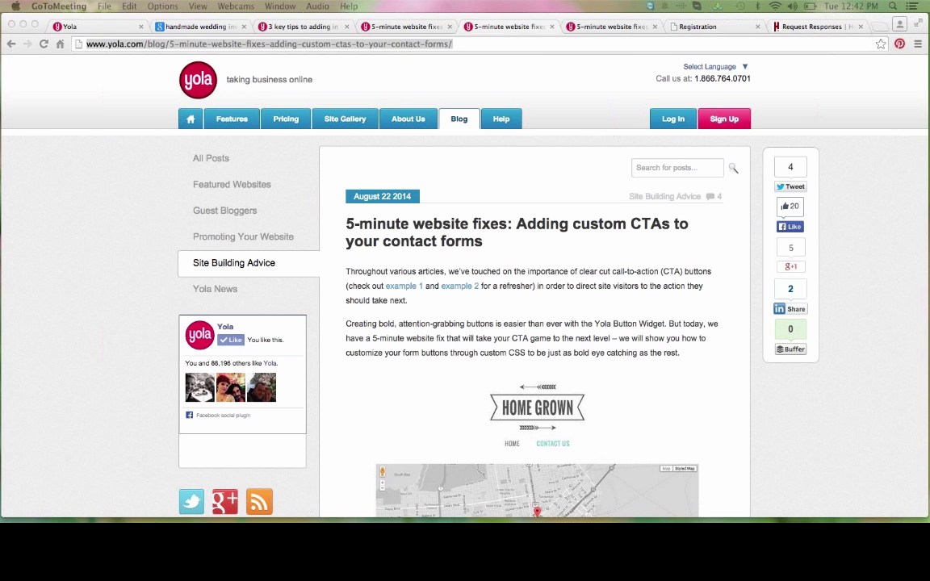
{"action": "left_click", "coordinate": [87, 25]}
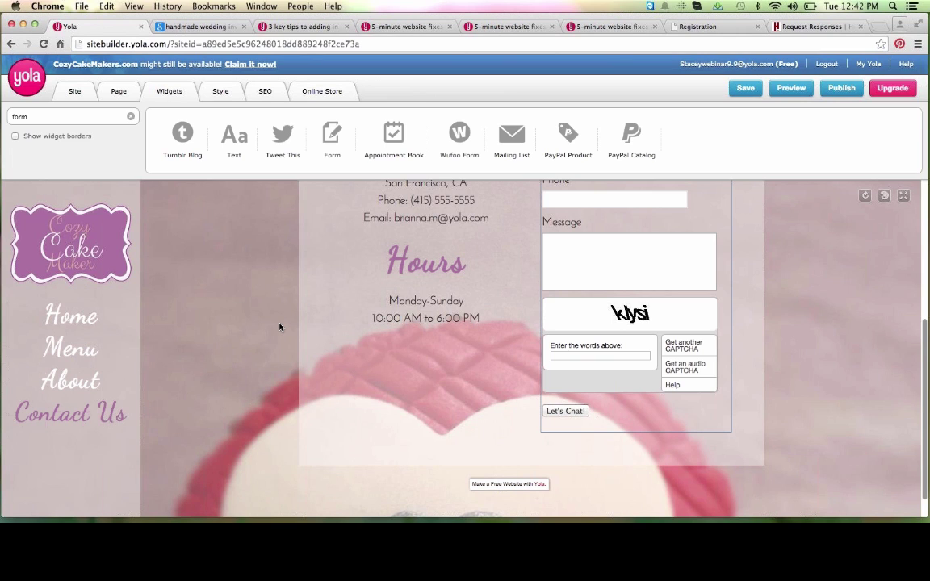
Step: Save the pending page changes before editing the navigation menu
{"action": "mouse_move", "coordinate": [75, 327]}
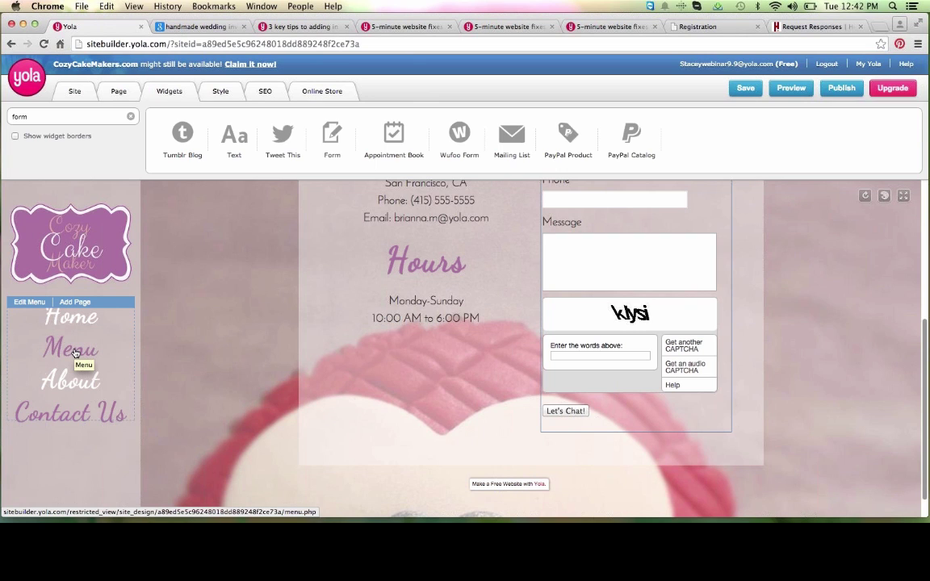
{"action": "left_click", "coordinate": [33, 303]}
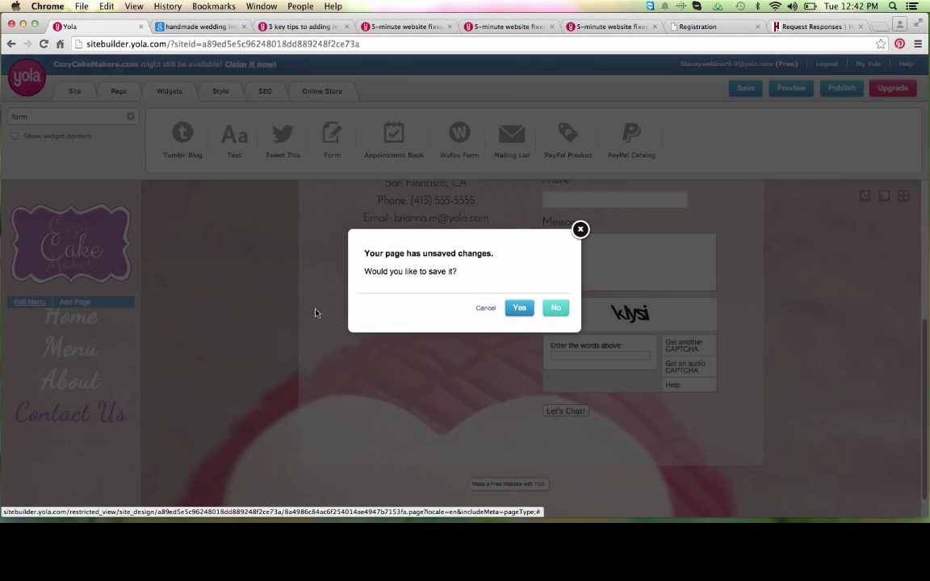
{"action": "left_click", "coordinate": [521, 309]}
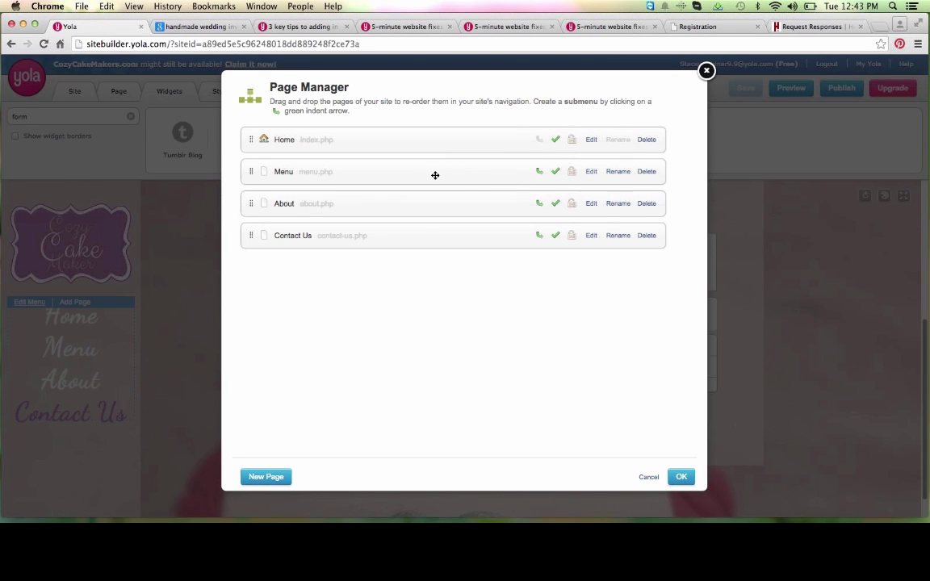
Step: Delete the Menu page in Page Manager, leaving Home, About and Contact Us
{"action": "left_click_drag", "start_coordinate": [435, 175], "coordinate": [437, 168]}
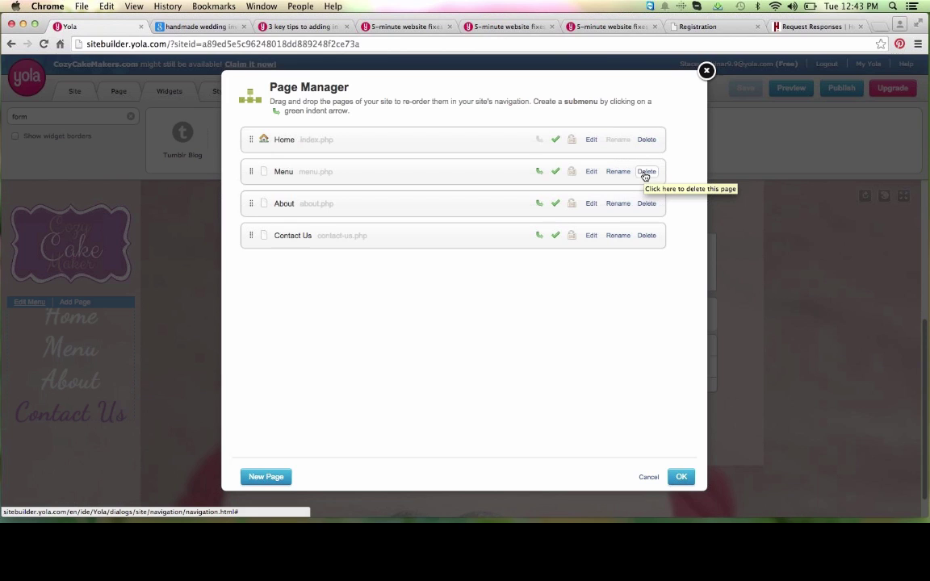
{"action": "left_click", "coordinate": [647, 172]}
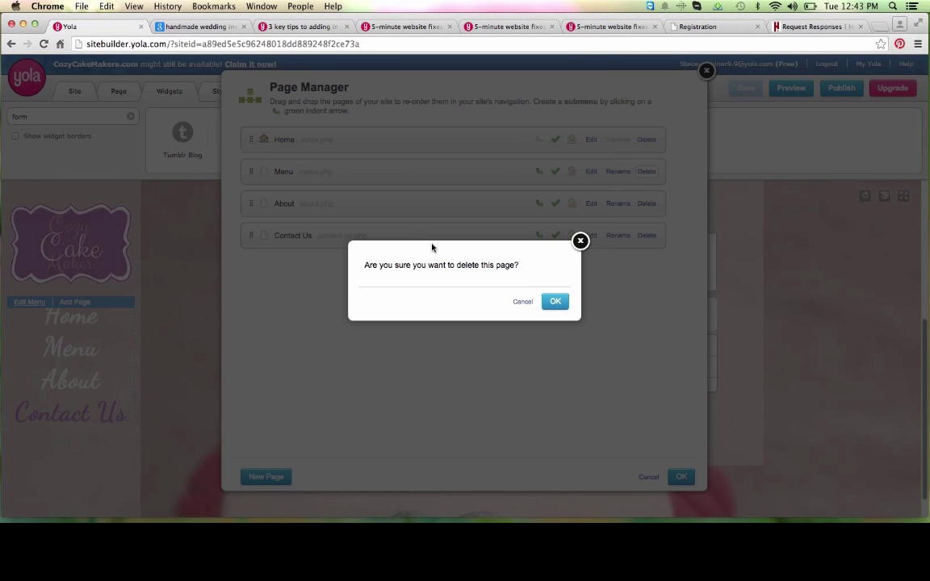
{"action": "left_click", "coordinate": [554, 303]}
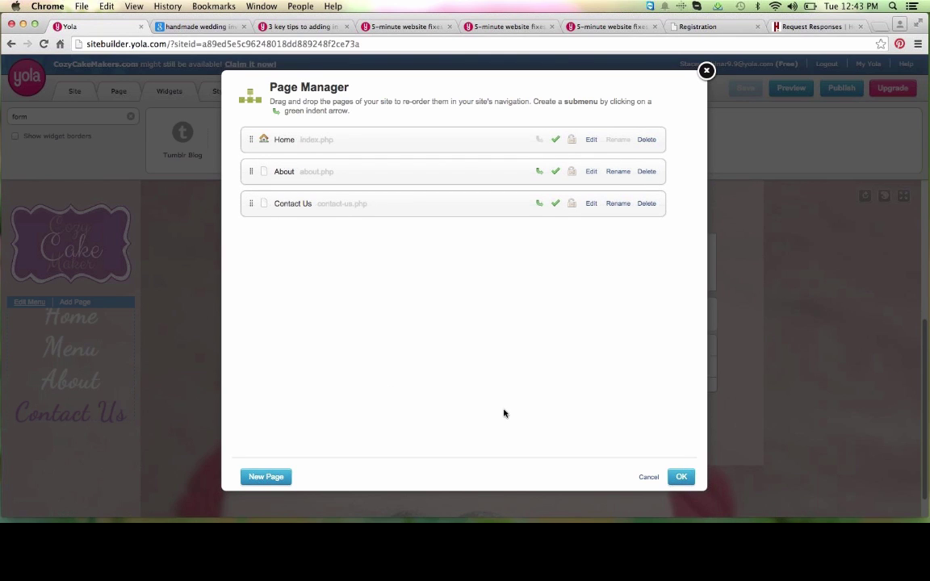
{"action": "left_click", "coordinate": [681, 477]}
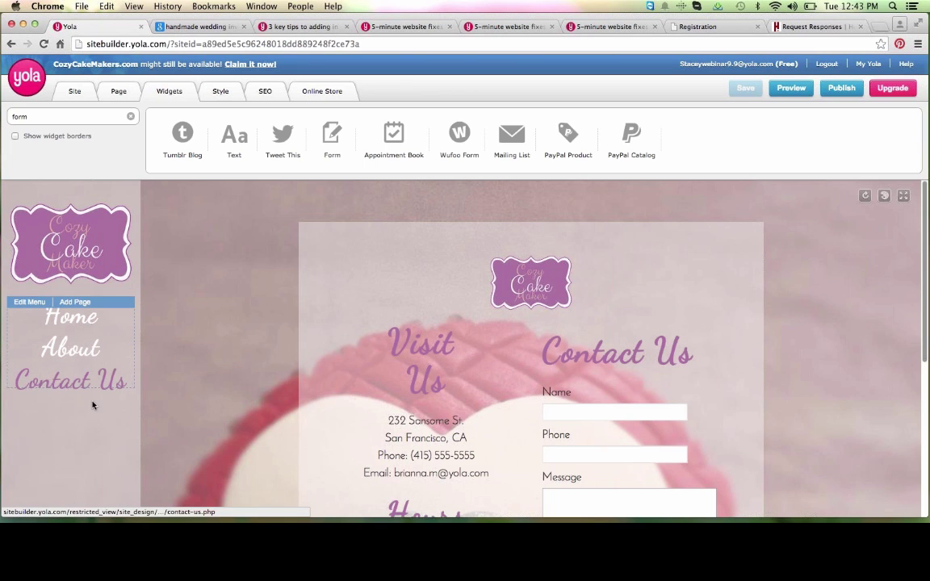
Step: Replace the Contact Us page's metadata description with the pasted new text
{"action": "scroll", "coordinate": [162, 420], "scroll_direction": "down", "scroll_amount": 2}
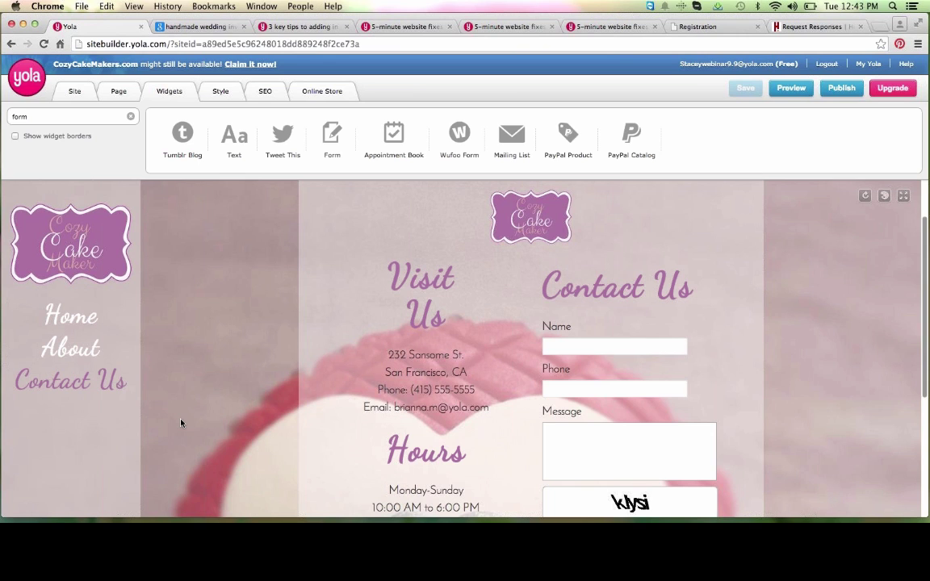
{"action": "left_click", "coordinate": [118, 91]}
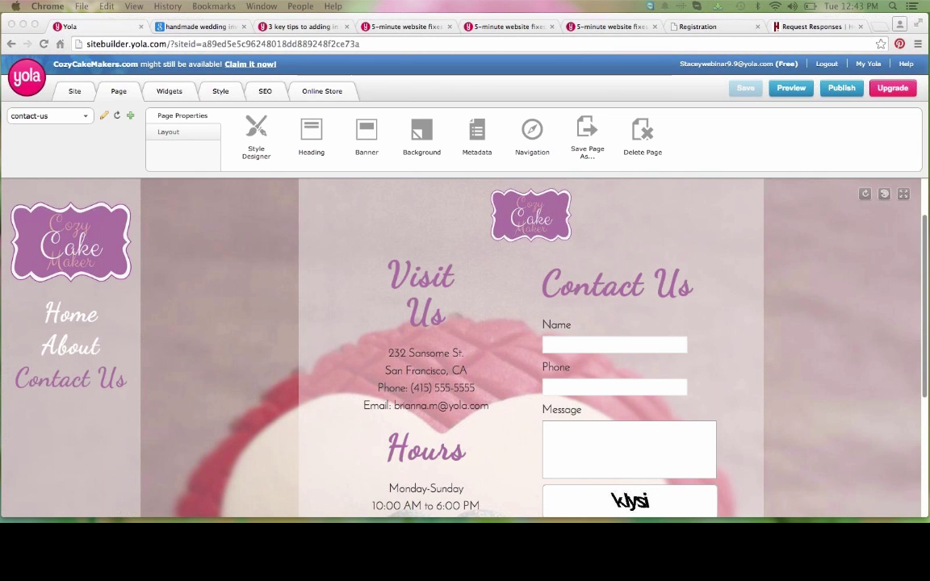
{"action": "left_click", "coordinate": [476, 136]}
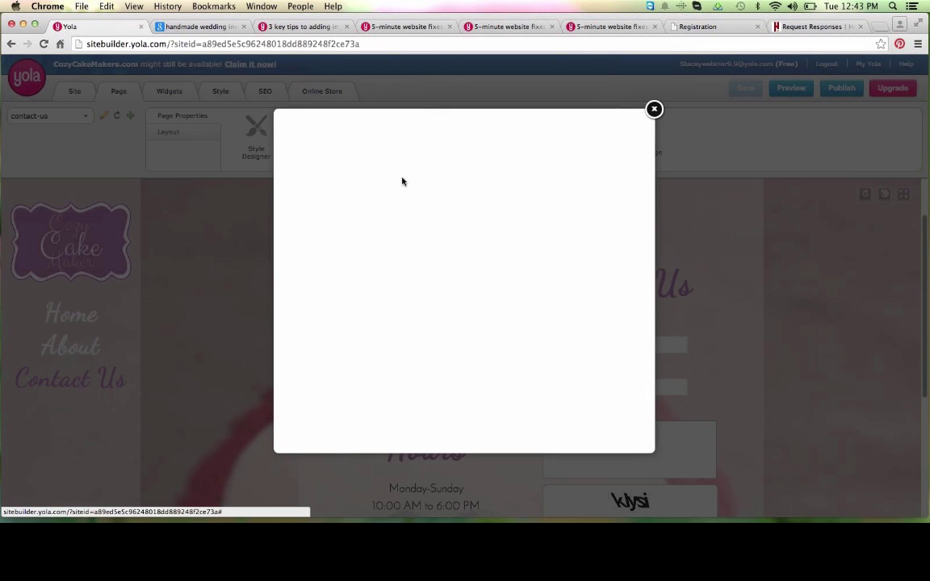
{"action": "left_click", "coordinate": [373, 261]}
{"action": "key", "text": "super+a"}
{"action": "key", "text": "BackSpace"}
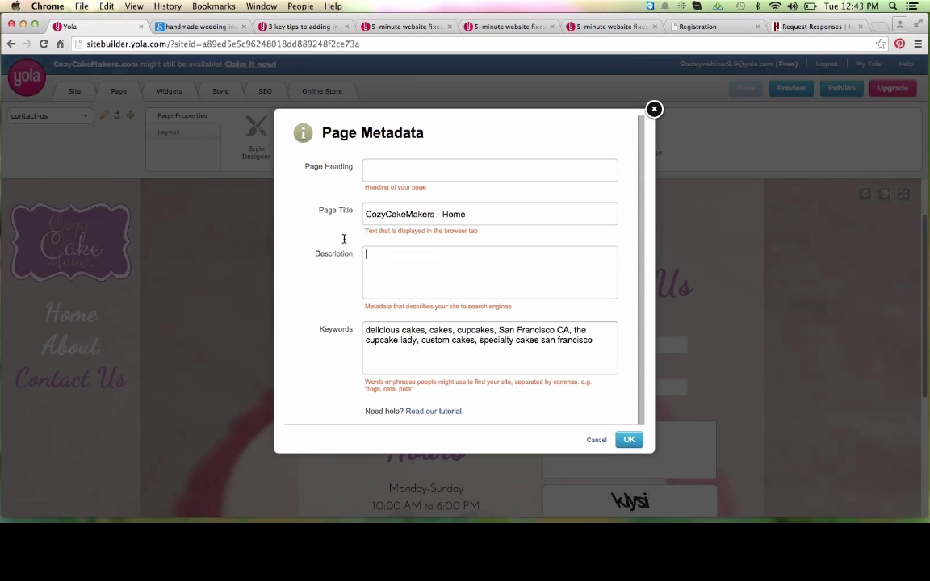
{"action": "key", "text": "super+v"}
Step: Replace the page keywords with the pasted cupcake keyword list
{"action": "left_click", "coordinate": [480, 355]}
{"action": "key", "text": "super+a"}
{"action": "key", "text": "BackSpace"}
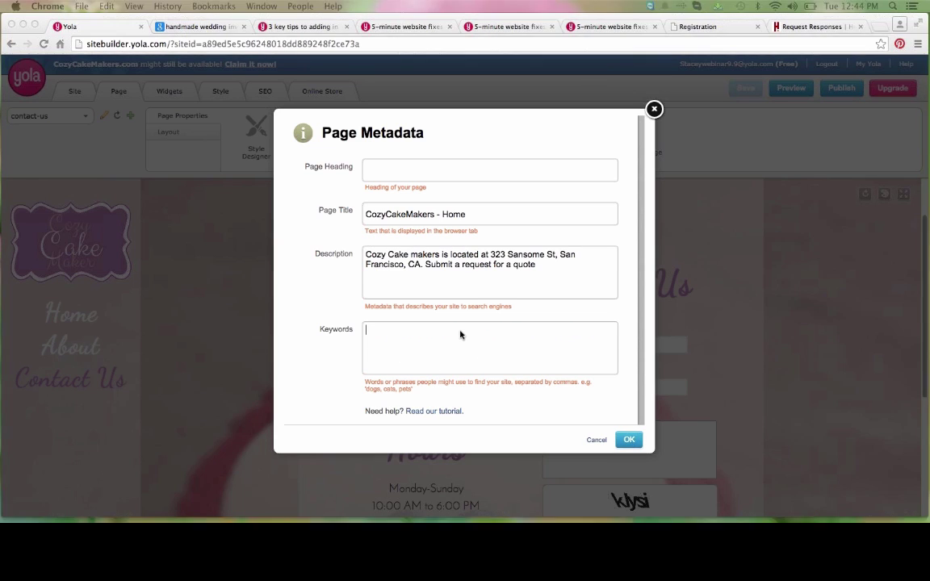
{"action": "key", "text": "super+v"}
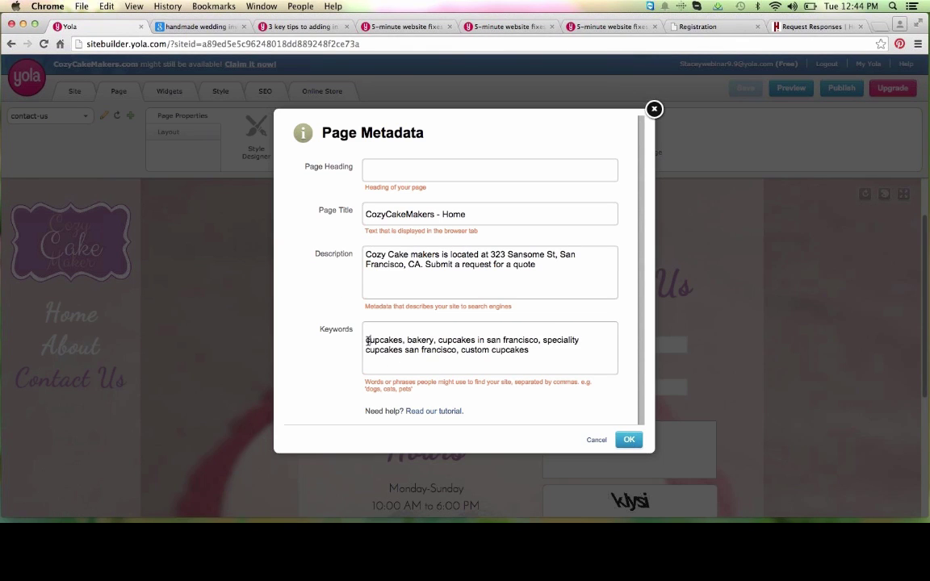
{"action": "left_click", "coordinate": [367, 340]}
{"action": "key", "text": "BackSpace"}
Step: Retitle the page 'CozyCakeMakers - Contact Us', save the metadata, and open About
{"action": "left_click_drag", "start_coordinate": [467, 214], "coordinate": [444, 214]}
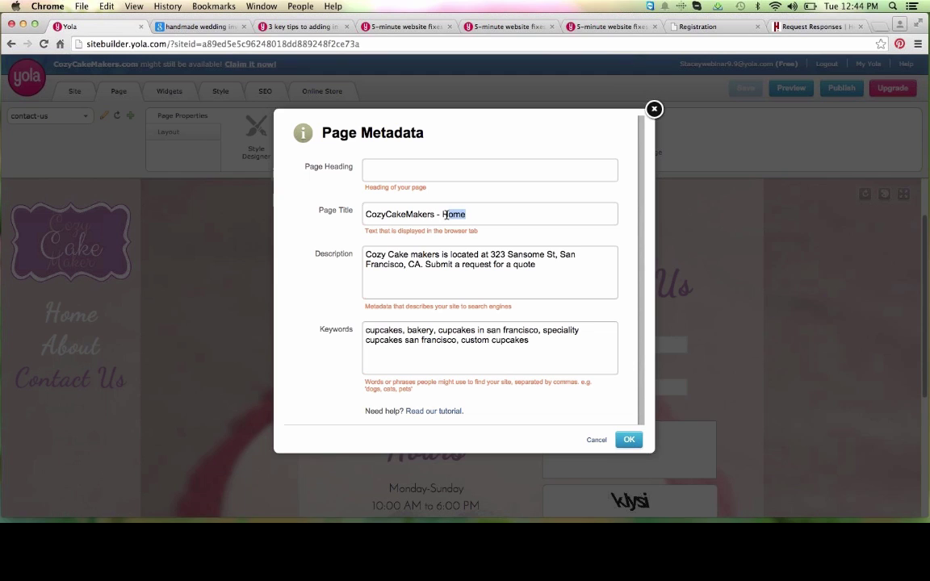
{"action": "type", "text": "Contact Us"}
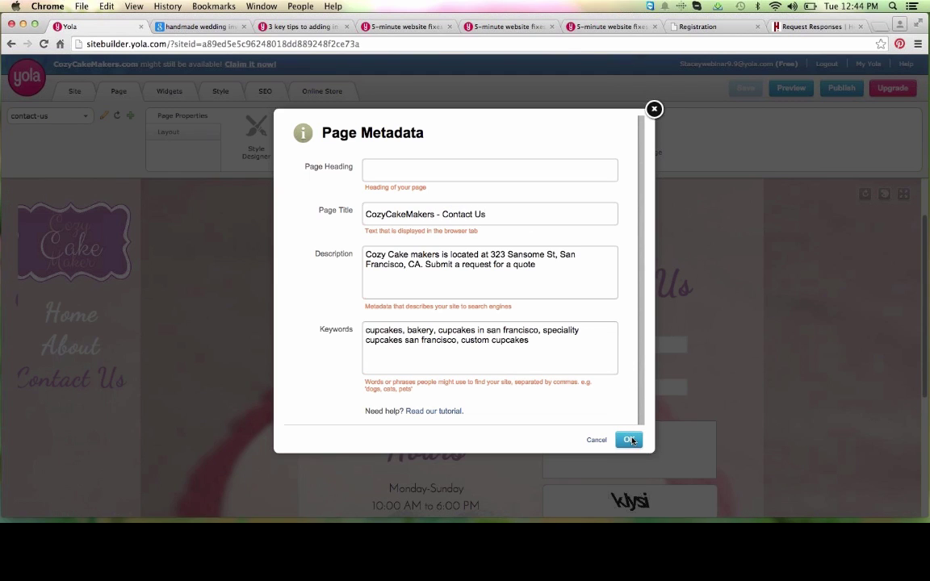
{"action": "left_click", "coordinate": [629, 440]}
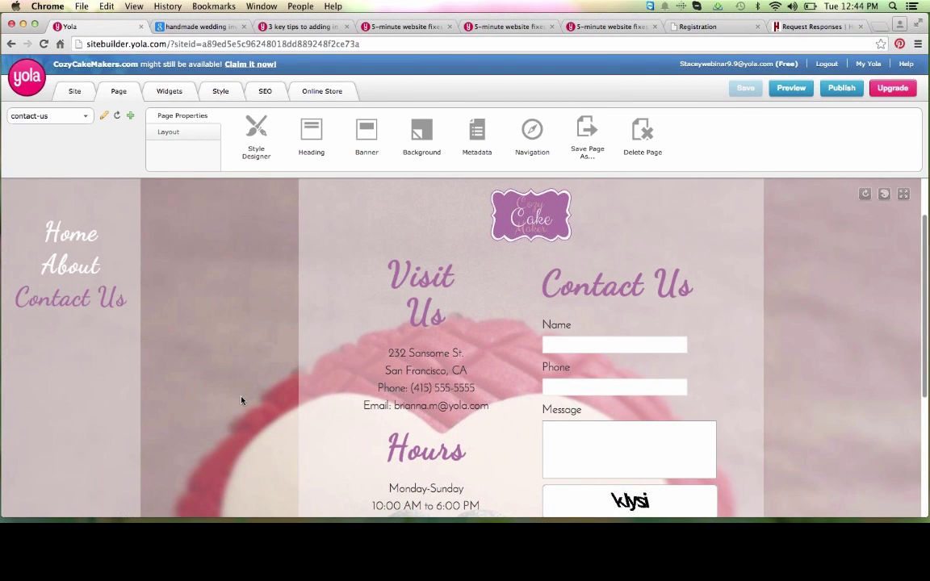
{"action": "mouse_move", "coordinate": [97, 287]}
{"action": "left_click", "coordinate": [80, 268]}
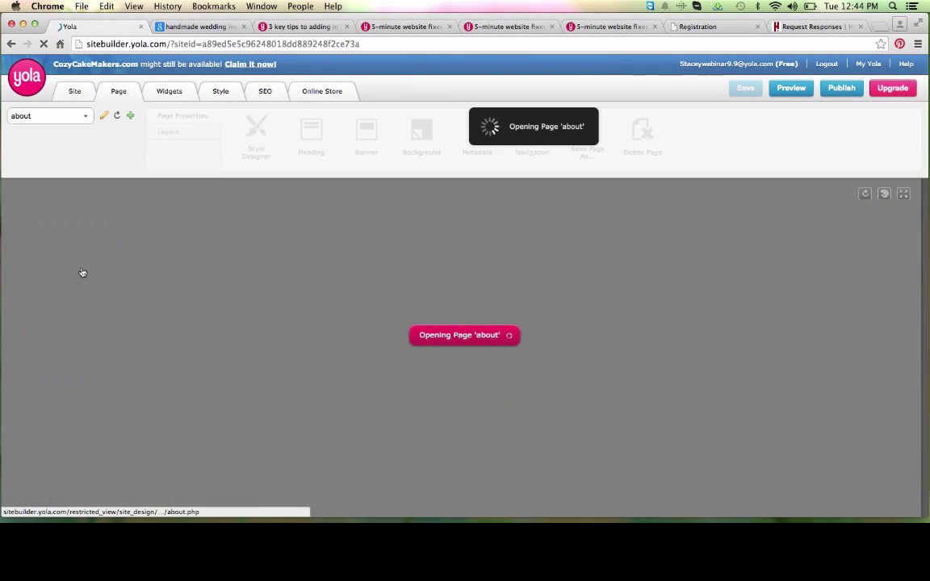
Step: Link the About page's Contact Us! button to the contact-us site page and save
{"action": "scroll", "coordinate": [293, 413], "scroll_direction": "down", "scroll_amount": 5}
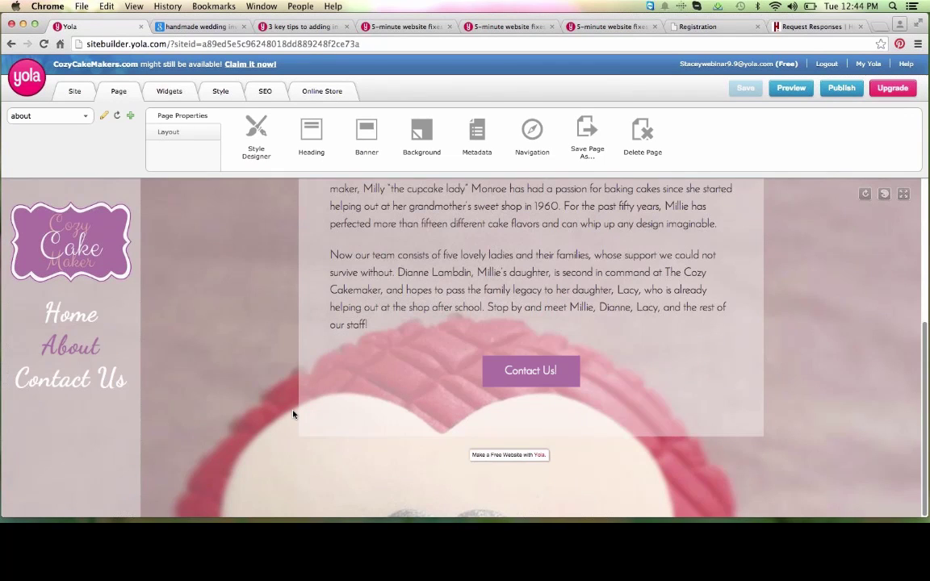
{"action": "left_click", "coordinate": [349, 352]}
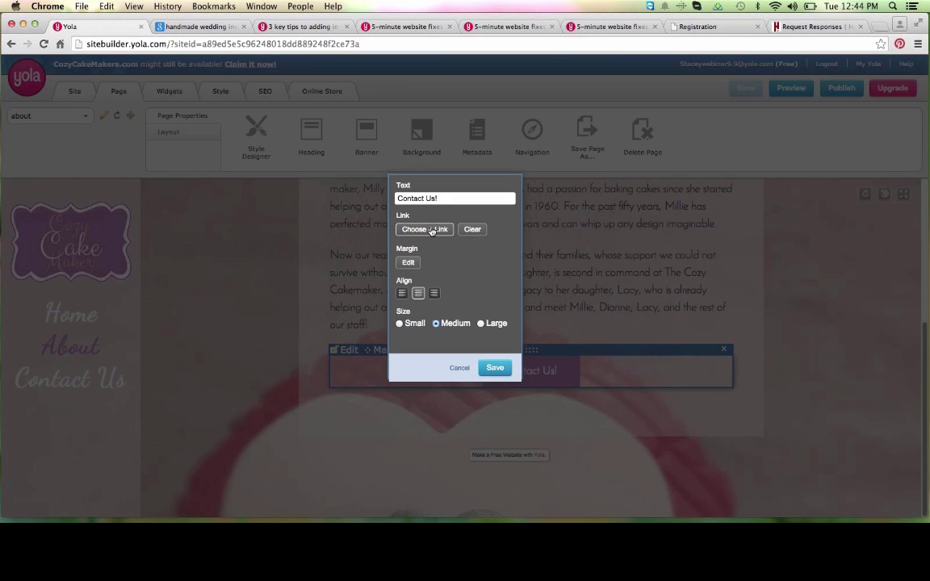
{"action": "left_click", "coordinate": [432, 230]}
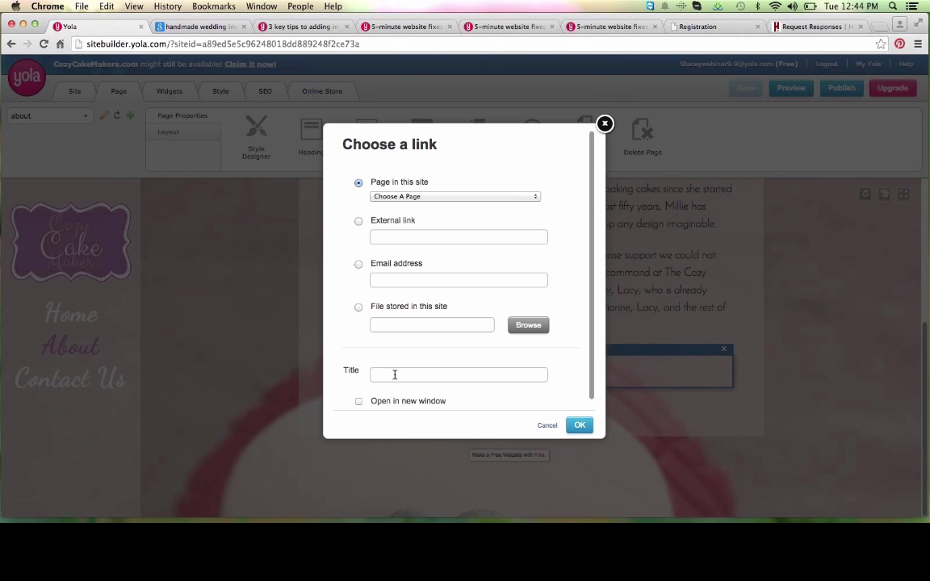
{"action": "left_click", "coordinate": [415, 196]}
{"action": "left_click", "coordinate": [414, 214]}
{"action": "left_click", "coordinate": [578, 424]}
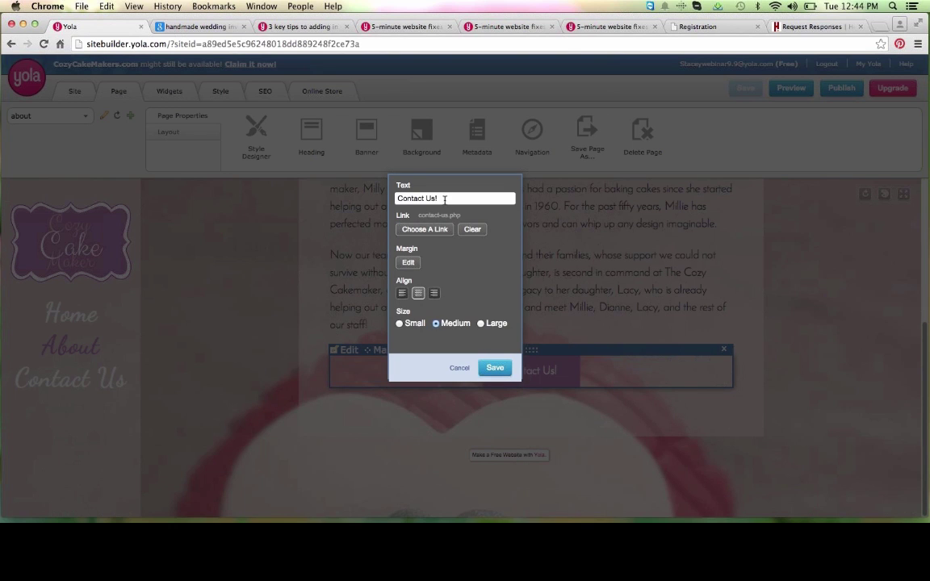
{"action": "left_click", "coordinate": [495, 368]}
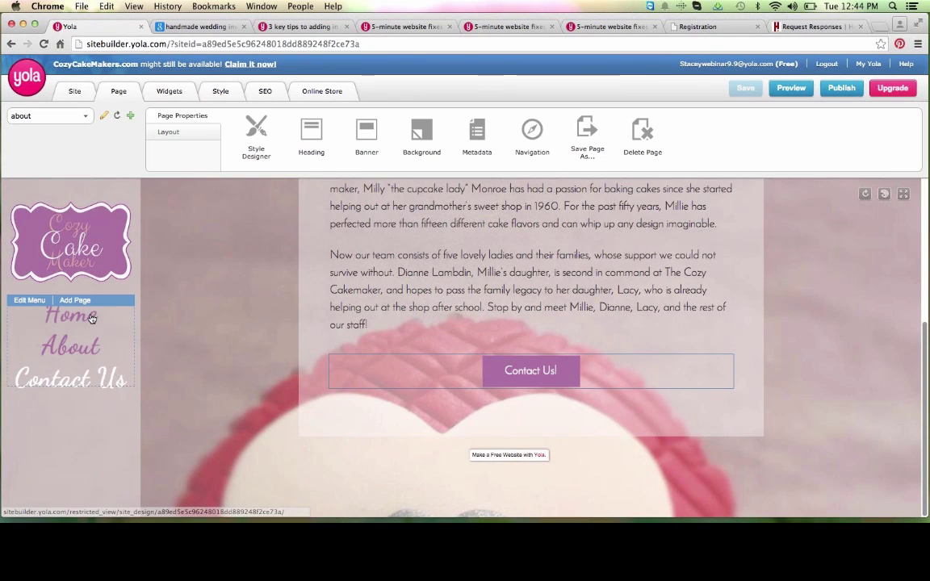
{"action": "left_click", "coordinate": [89, 315]}
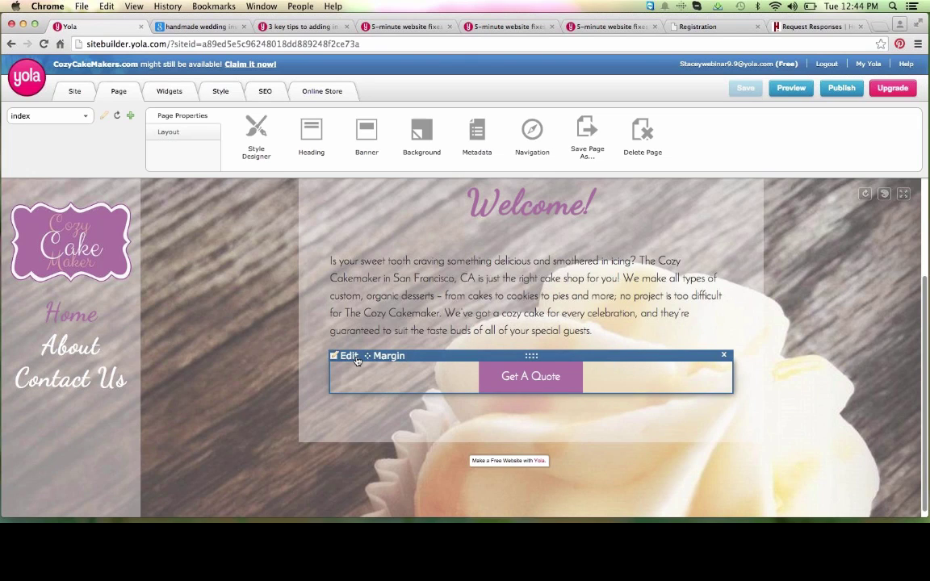
Step: Link the Get A Quote button to the business e-mail address and save the site
{"action": "left_click", "coordinate": [358, 361]}
{"action": "left_click", "coordinate": [428, 216]}
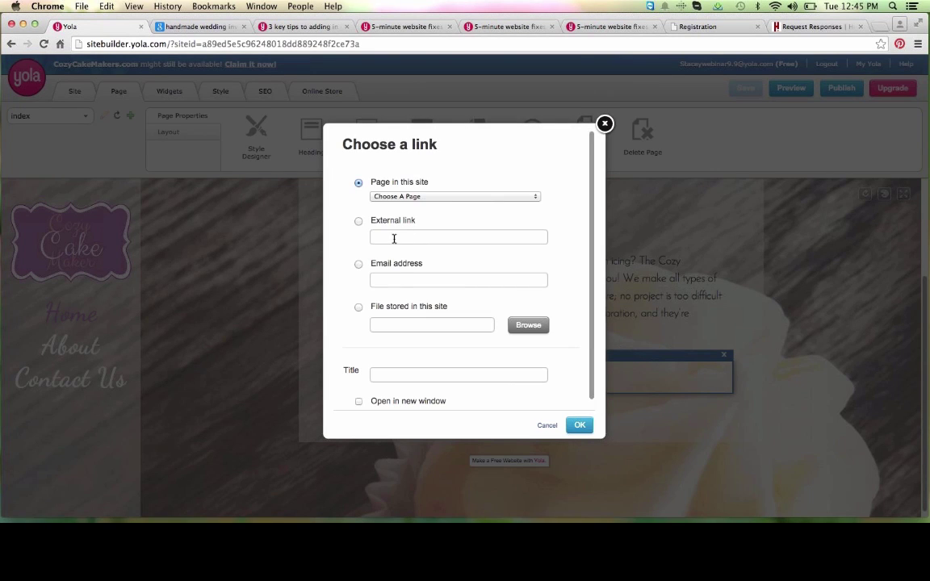
{"action": "left_click", "coordinate": [396, 280]}
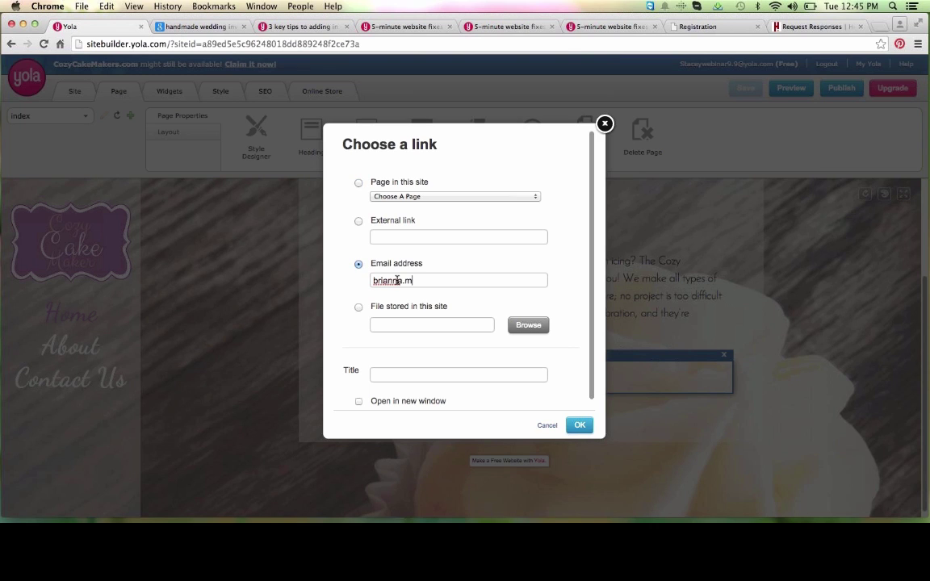
{"action": "left_click", "coordinate": [588, 426]}
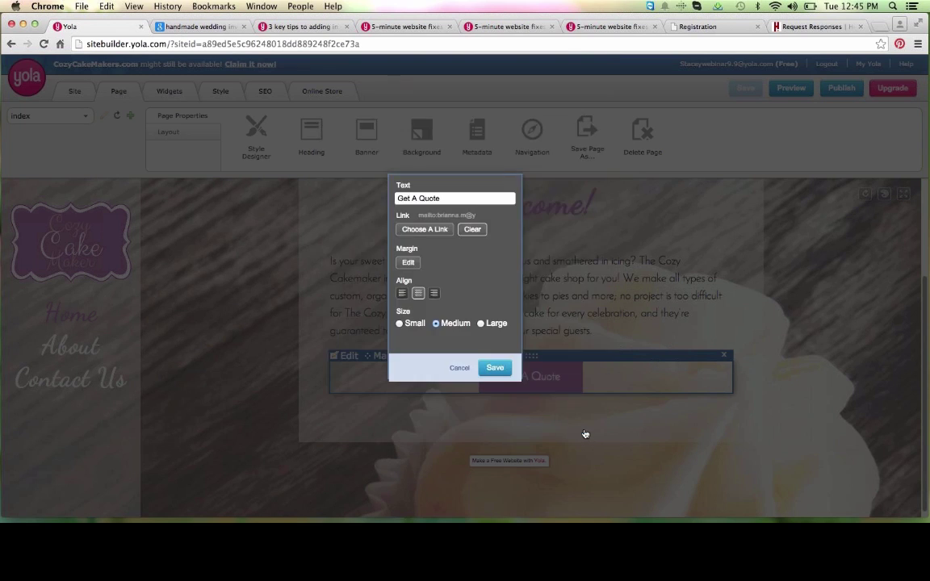
{"action": "left_click", "coordinate": [500, 373]}
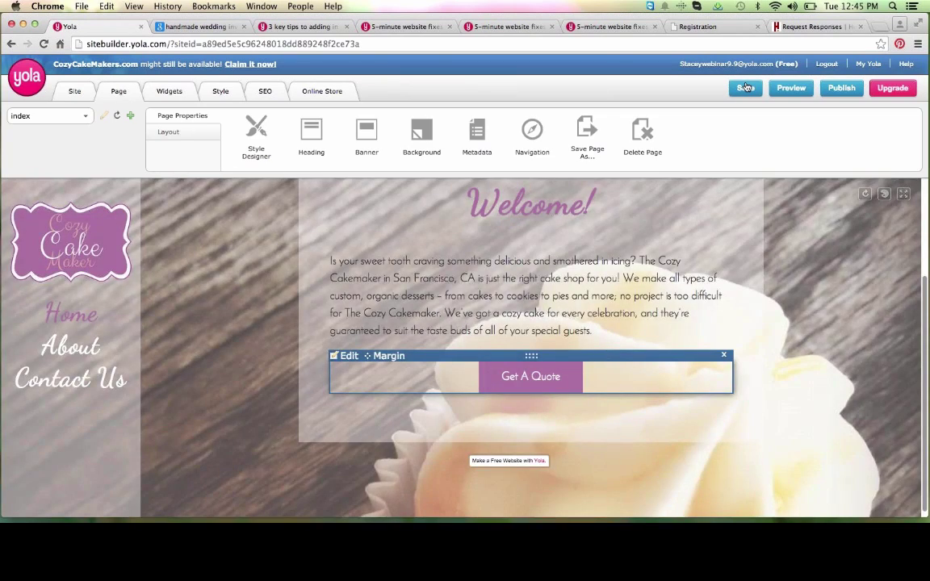
{"action": "left_click", "coordinate": [746, 86]}
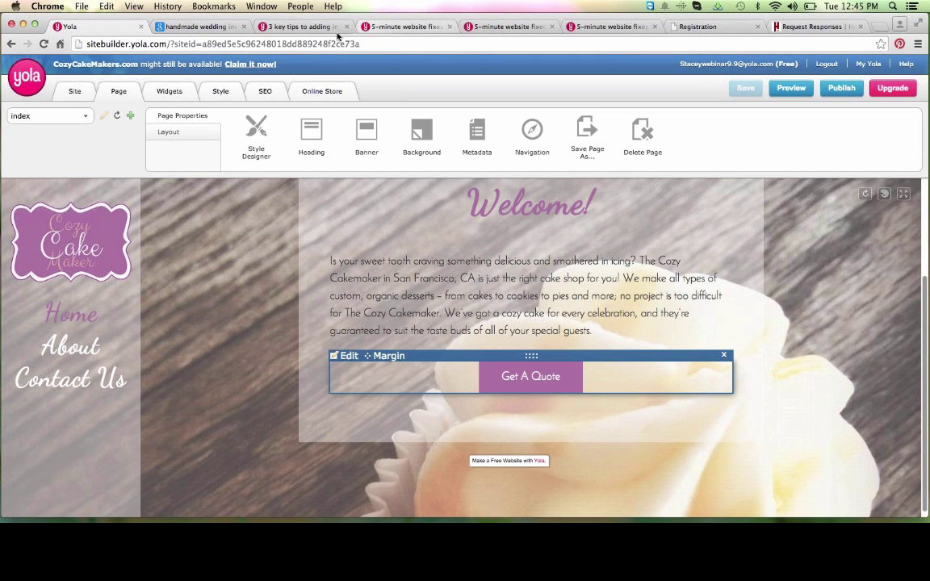
{"action": "left_click", "coordinate": [293, 29]}
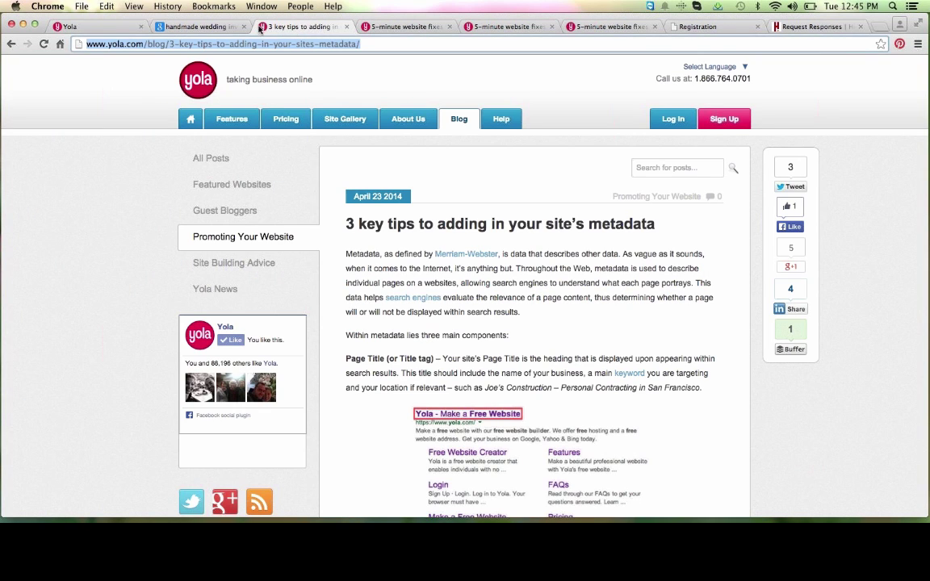
Step: View the '5-minute website fixes' article tab, then go back to the Yola editor
{"action": "left_click", "coordinate": [367, 27]}
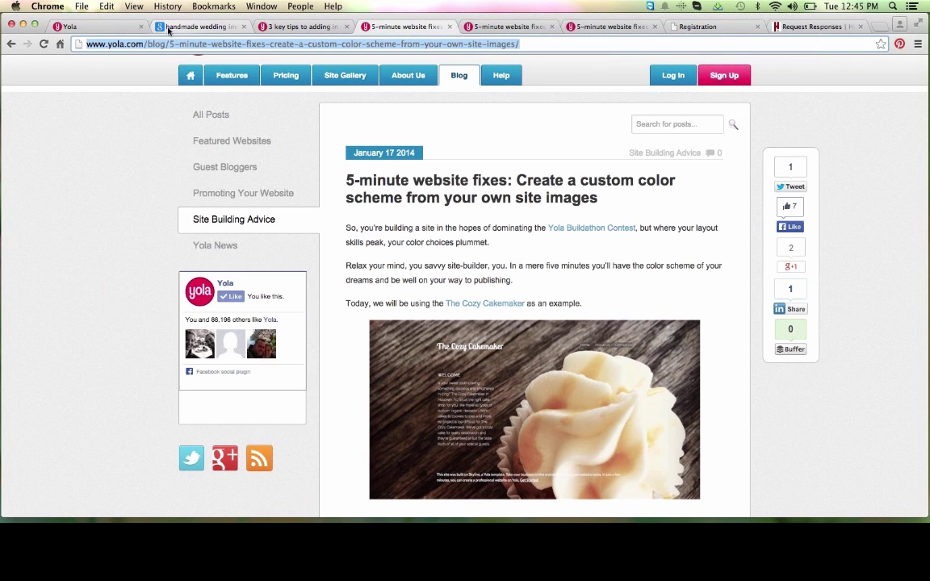
{"action": "left_click", "coordinate": [101, 31]}
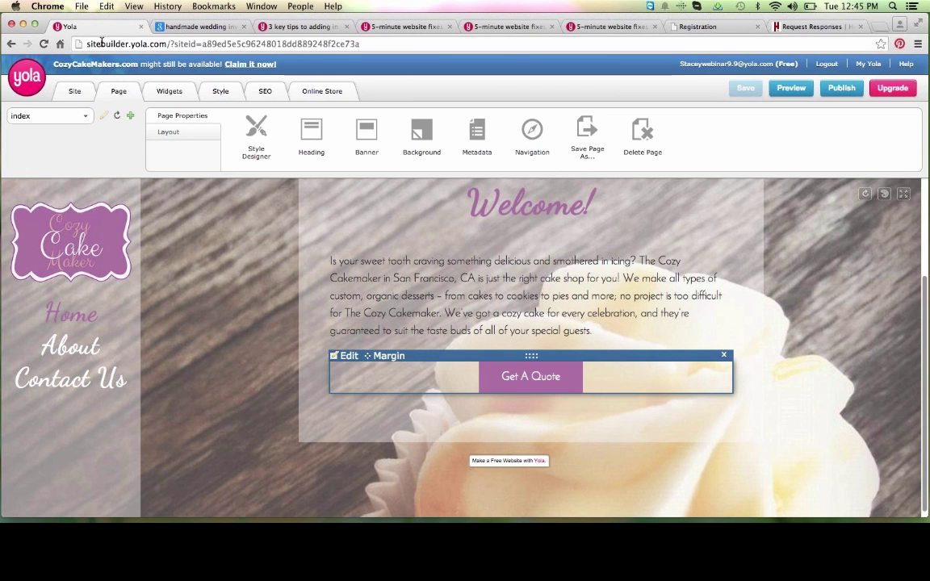
Step: Upload cozy_cakes-favicon.ico as the site favicon and save it
{"action": "left_click", "coordinate": [74, 92]}
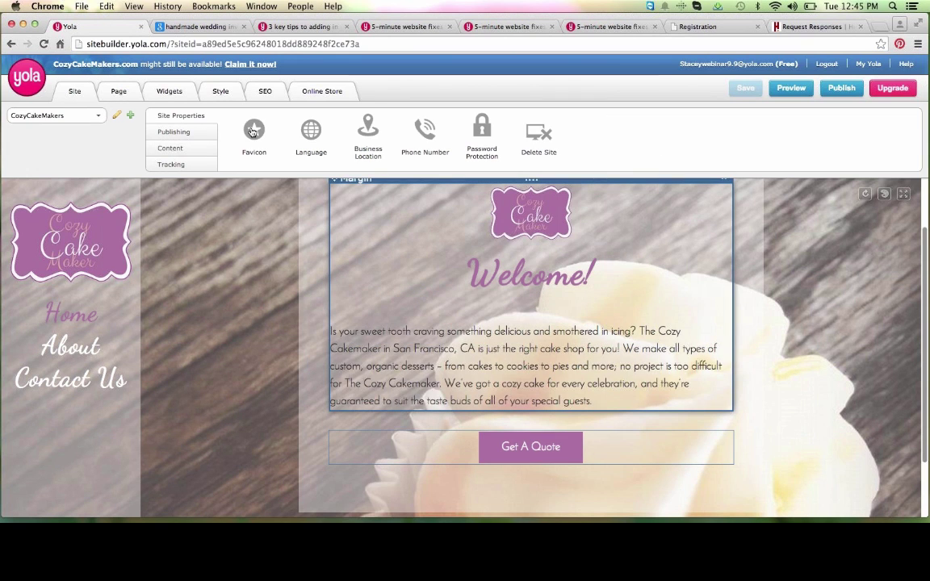
{"action": "left_click", "coordinate": [254, 132]}
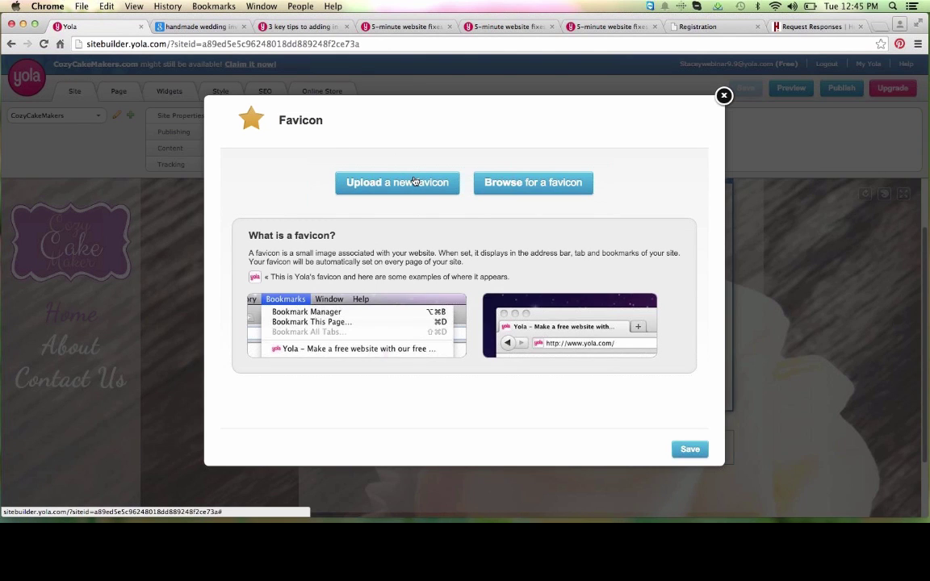
{"action": "left_click", "coordinate": [414, 184]}
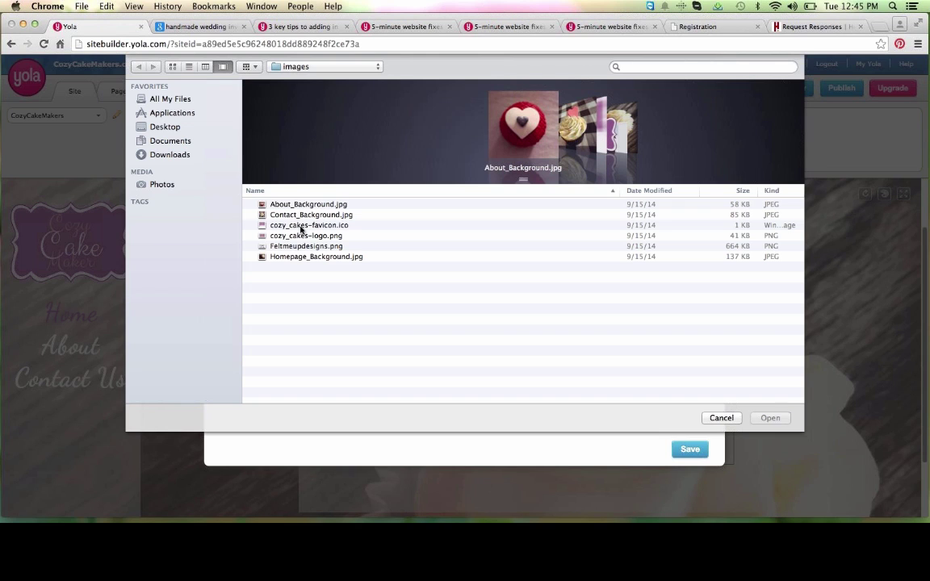
{"action": "left_click", "coordinate": [300, 225]}
{"action": "left_click", "coordinate": [768, 360]}
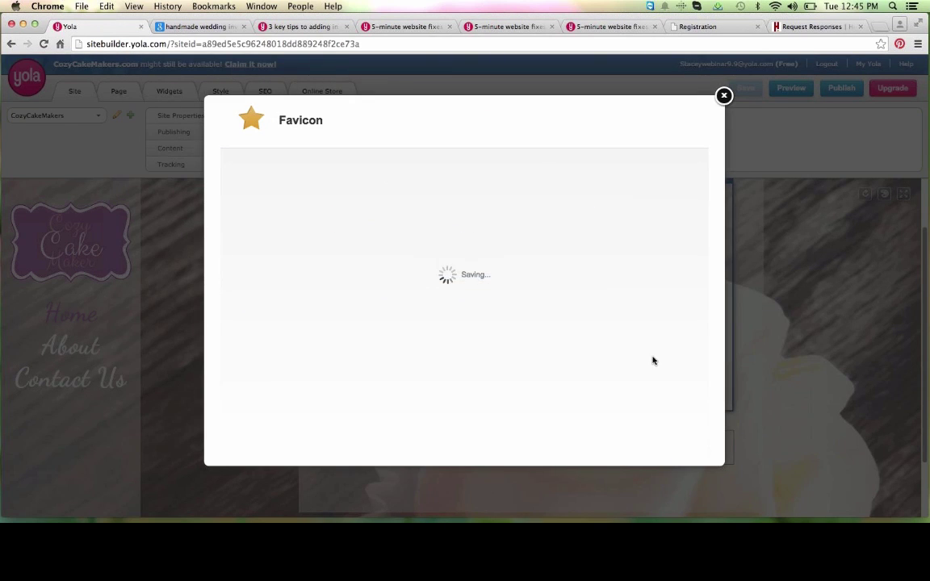
{"action": "left_click", "coordinate": [687, 448]}
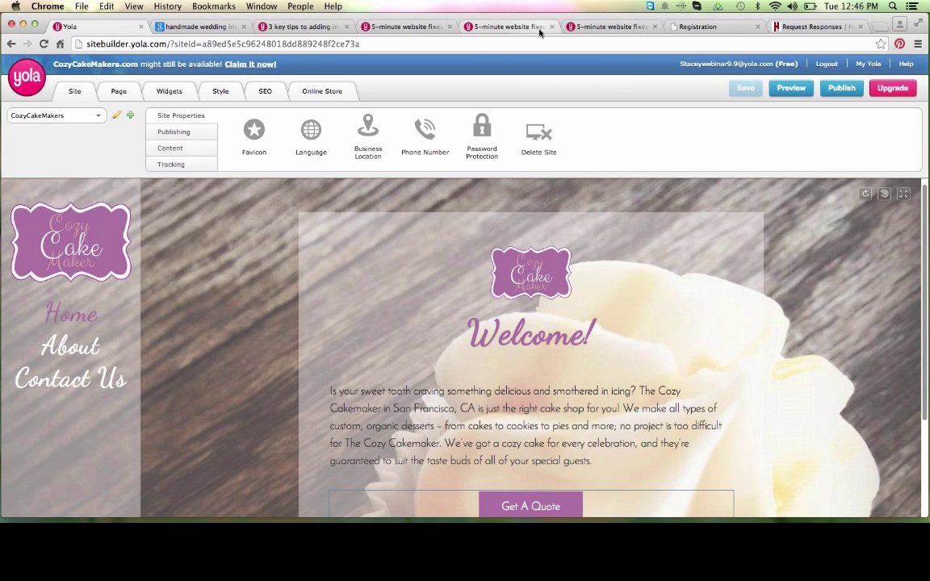
{"action": "left_click", "coordinate": [610, 27]}
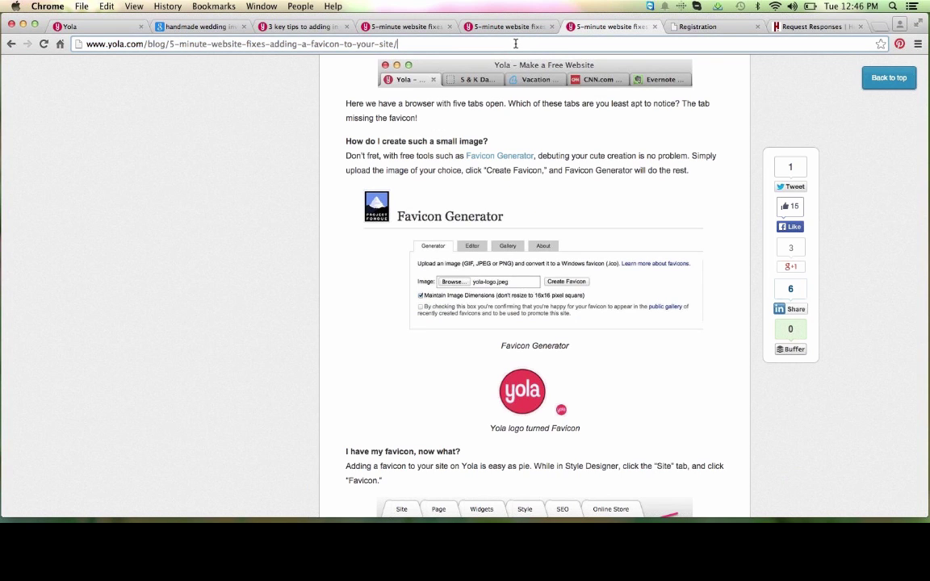
{"action": "left_click", "coordinate": [515, 44]}
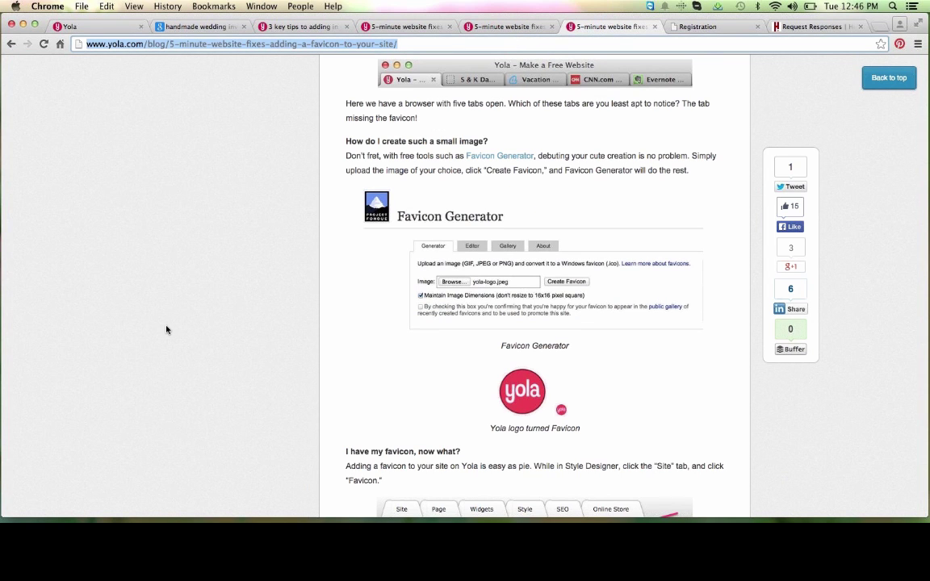
{"action": "scroll", "coordinate": [166, 330], "scroll_direction": "up", "scroll_amount": 10}
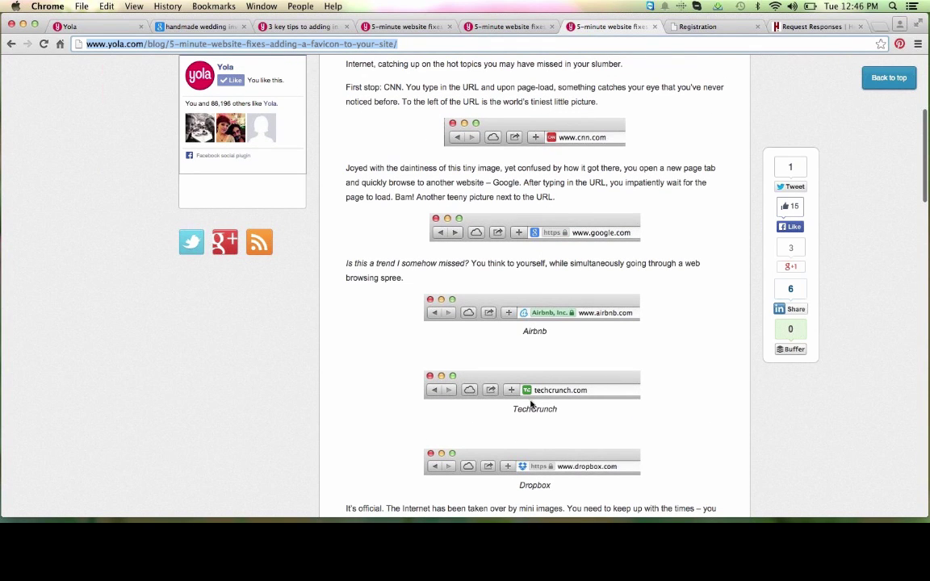
{"action": "scroll", "coordinate": [563, 403], "scroll_direction": "down", "scroll_amount": 5}
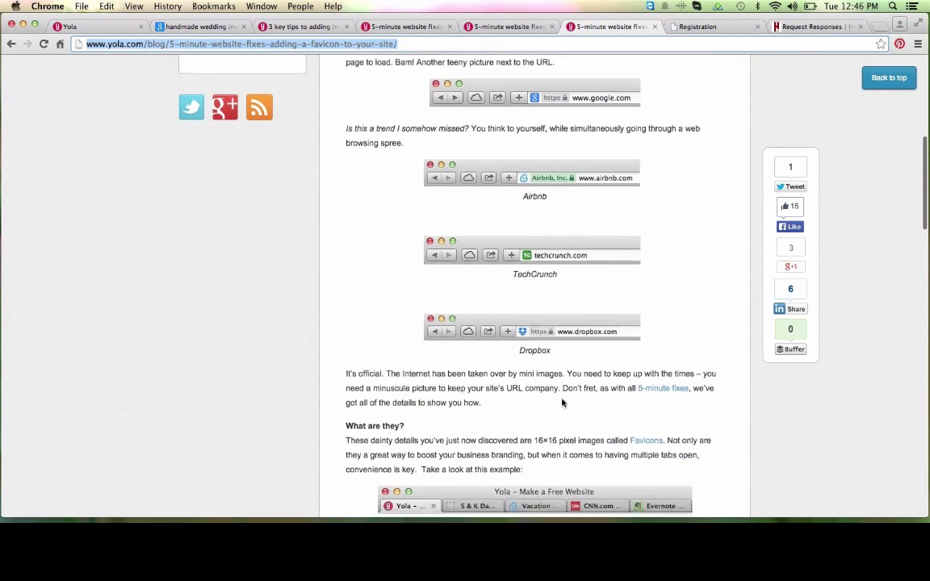
{"action": "scroll", "coordinate": [562, 403], "scroll_direction": "down", "scroll_amount": 2}
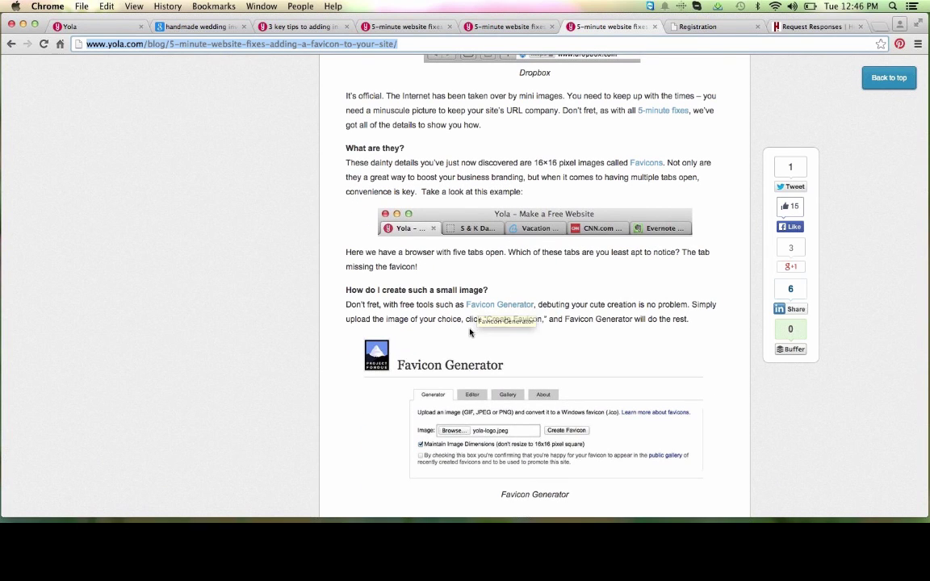
{"action": "scroll", "coordinate": [470, 331], "scroll_direction": "down", "scroll_amount": 4}
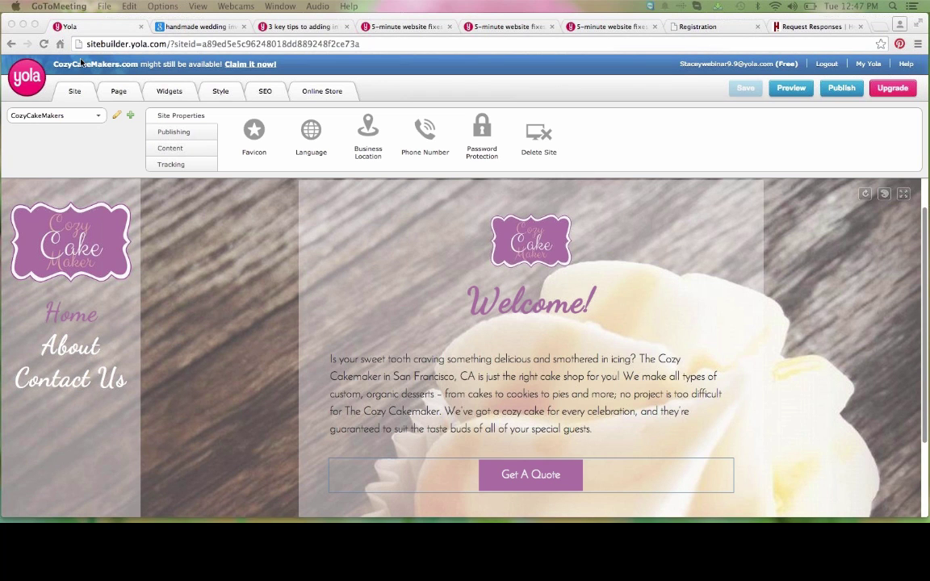
Step: Publish to the free cozycakemakers.yolasite.com subdomain instead of the suggested custom domain, then open the live site
{"action": "left_click", "coordinate": [848, 90]}
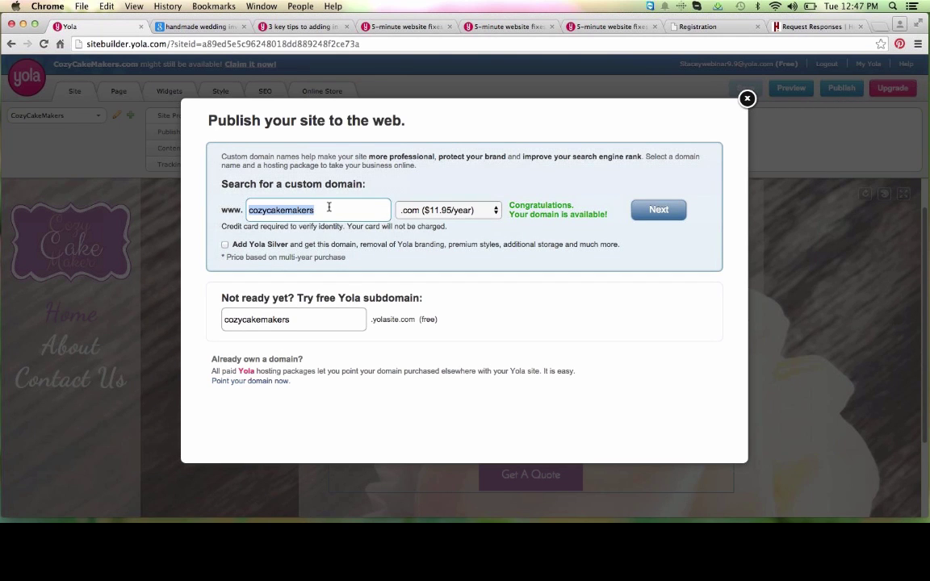
{"action": "left_click", "coordinate": [329, 208]}
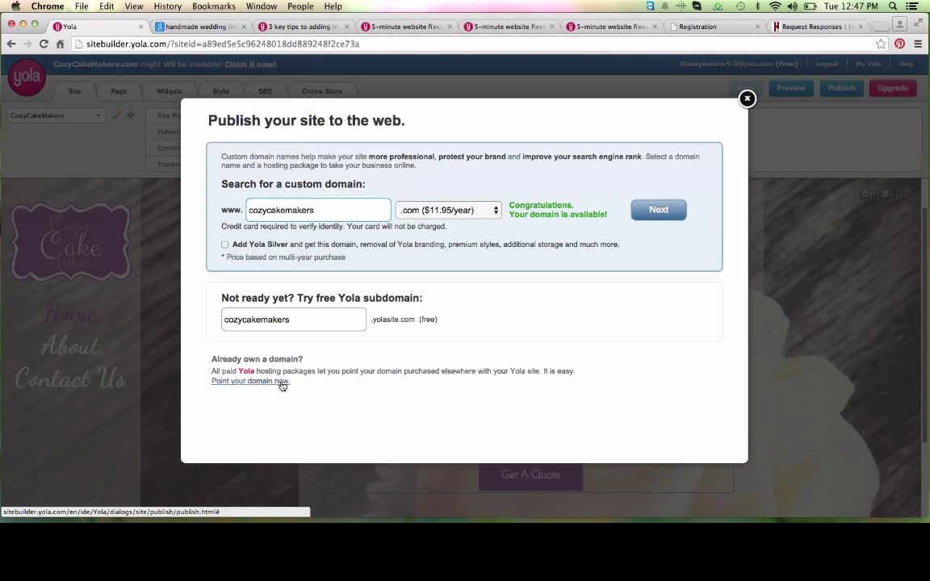
{"action": "left_click", "coordinate": [303, 320]}
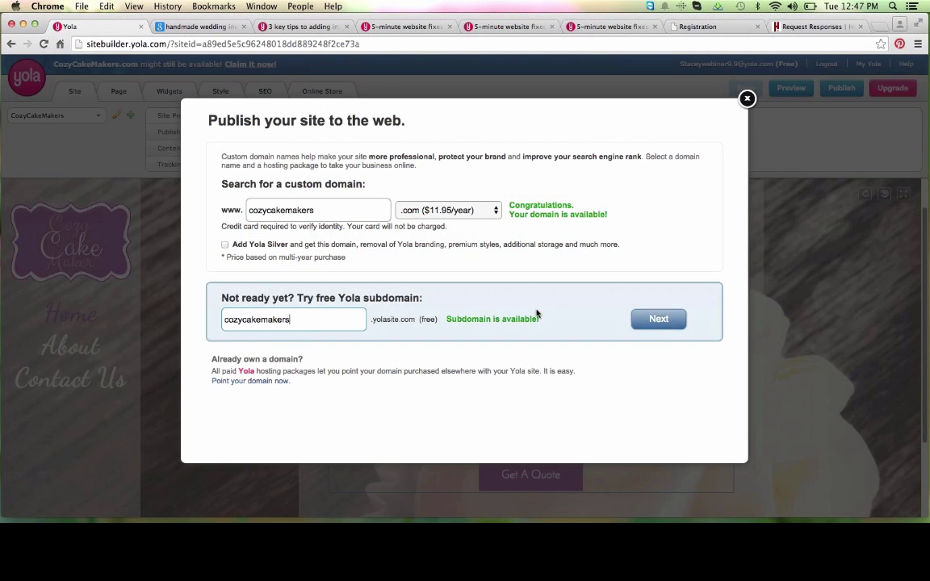
{"action": "left_click", "coordinate": [653, 318]}
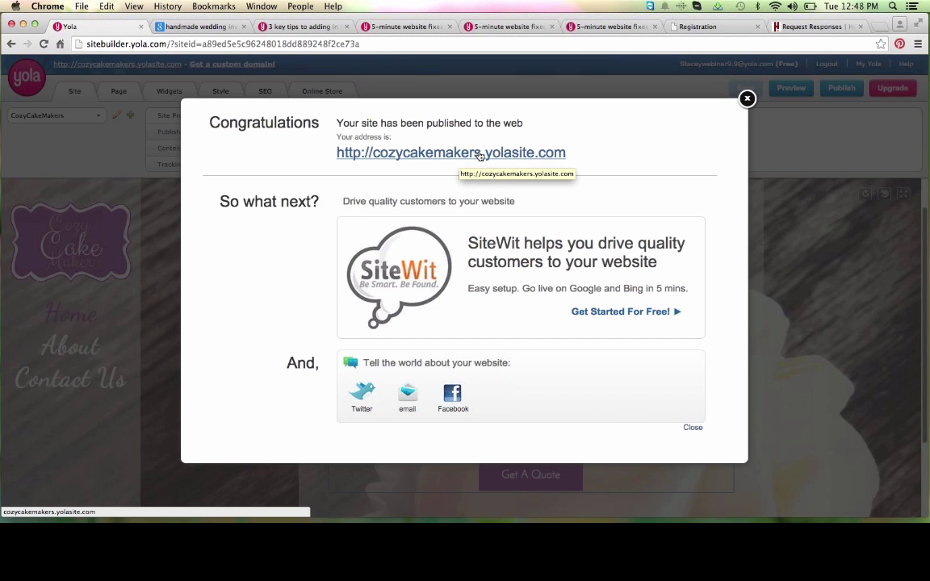
{"action": "left_click", "coordinate": [478, 155]}
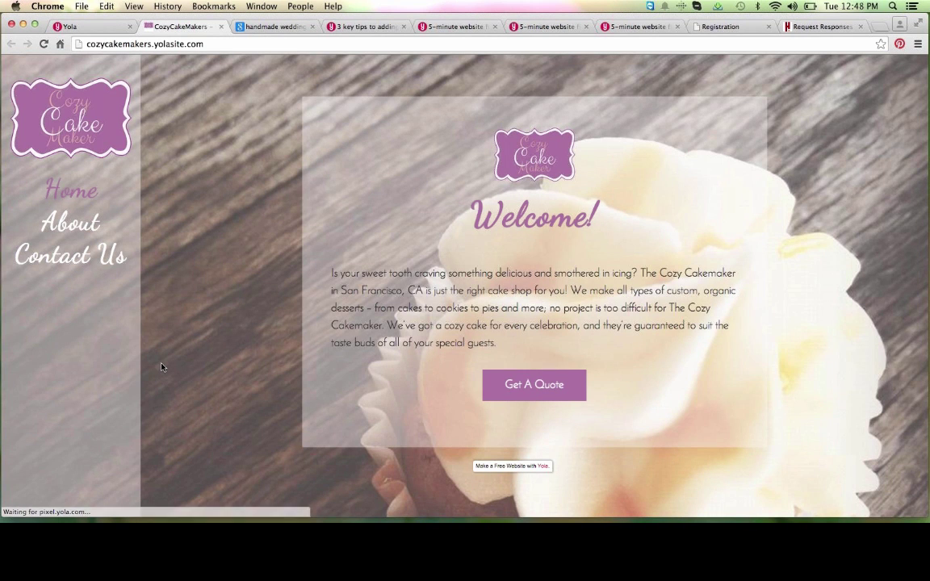
Step: Scroll the live Home page, select its web address, then view the About and Contact Us pages
{"action": "scroll", "coordinate": [162, 367], "scroll_direction": "down", "scroll_amount": 1}
{"action": "scroll", "coordinate": [161, 367], "scroll_direction": "up", "scroll_amount": 1}
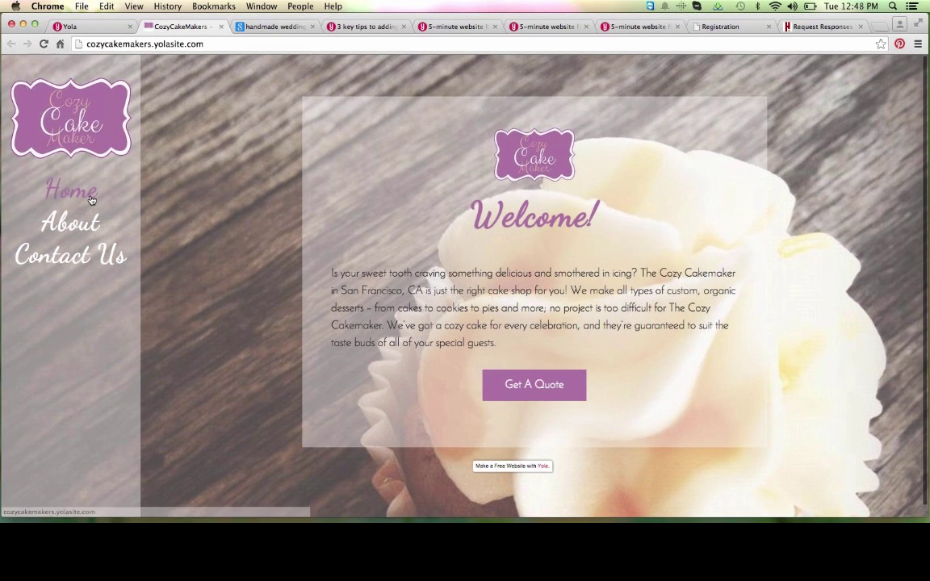
{"action": "left_click", "coordinate": [216, 46]}
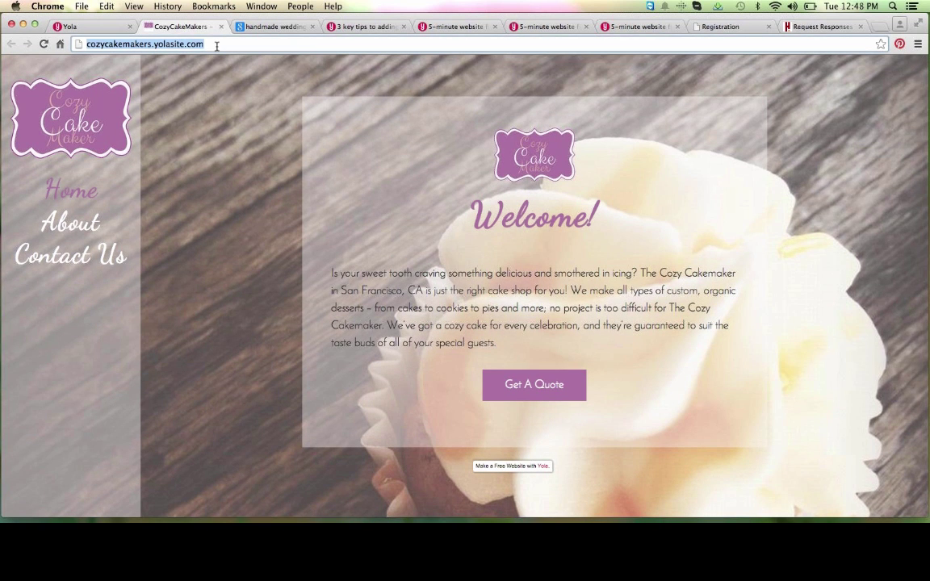
{"action": "key", "text": "super+Tab"}
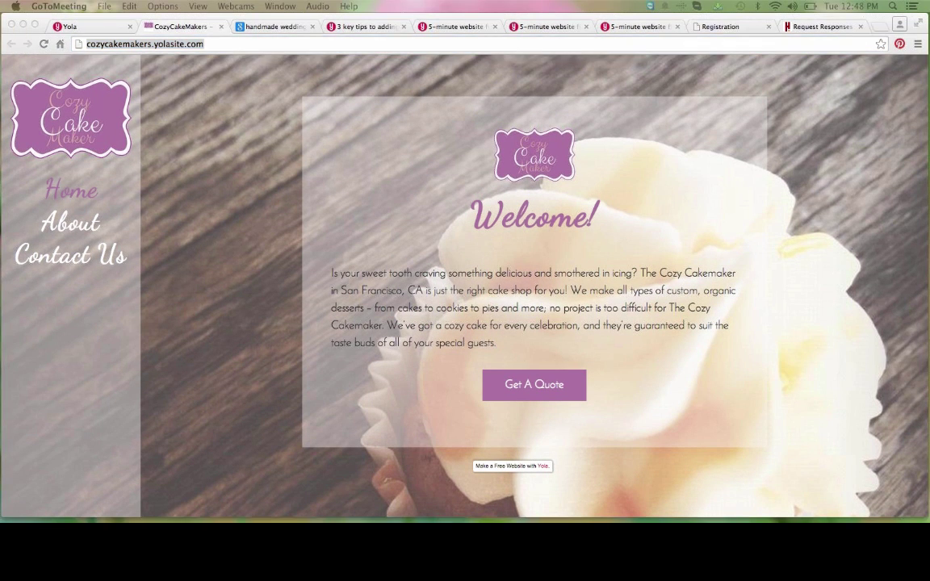
{"action": "left_click", "coordinate": [70, 223]}
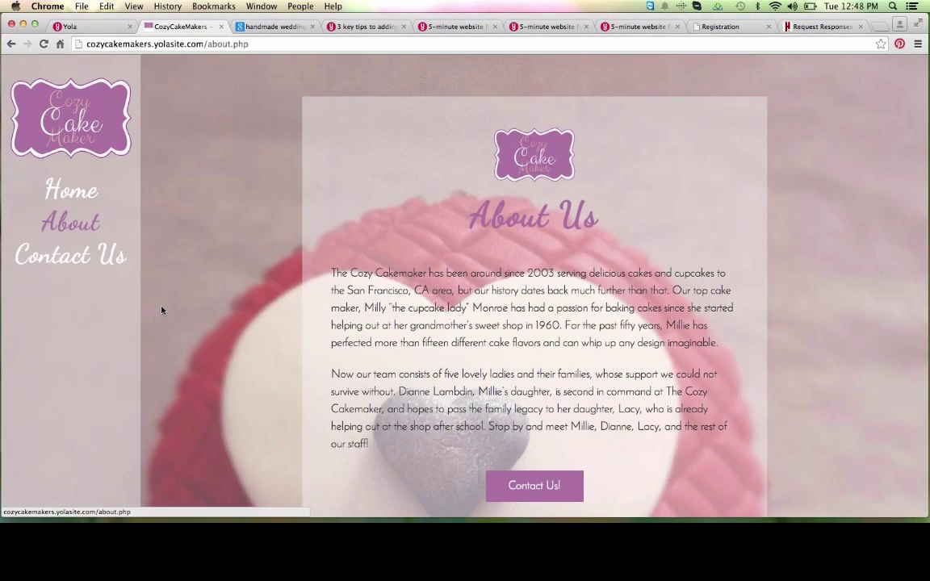
{"action": "scroll", "coordinate": [162, 310], "scroll_direction": "down", "scroll_amount": 5}
{"action": "scroll", "coordinate": [162, 309], "scroll_direction": "up", "scroll_amount": 3}
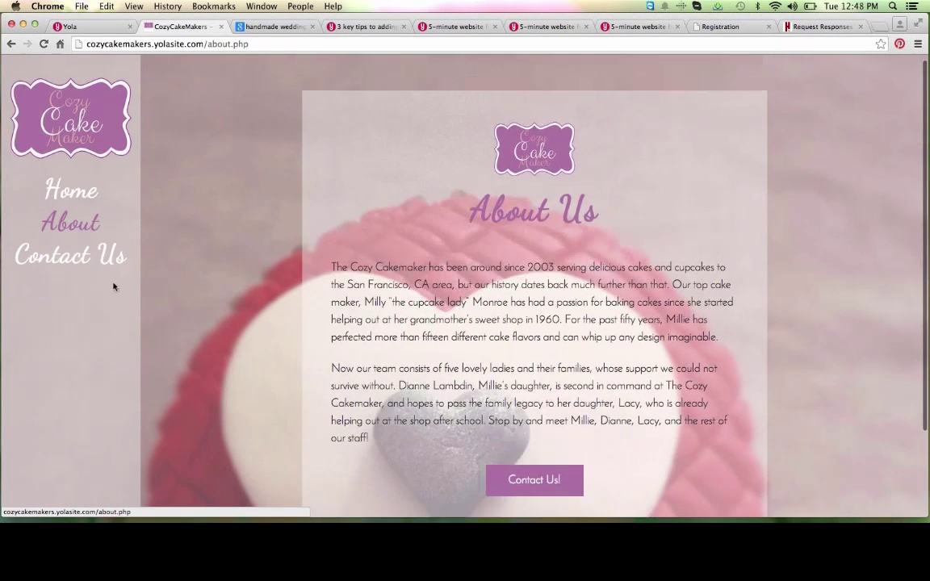
{"action": "left_click", "coordinate": [89, 265]}
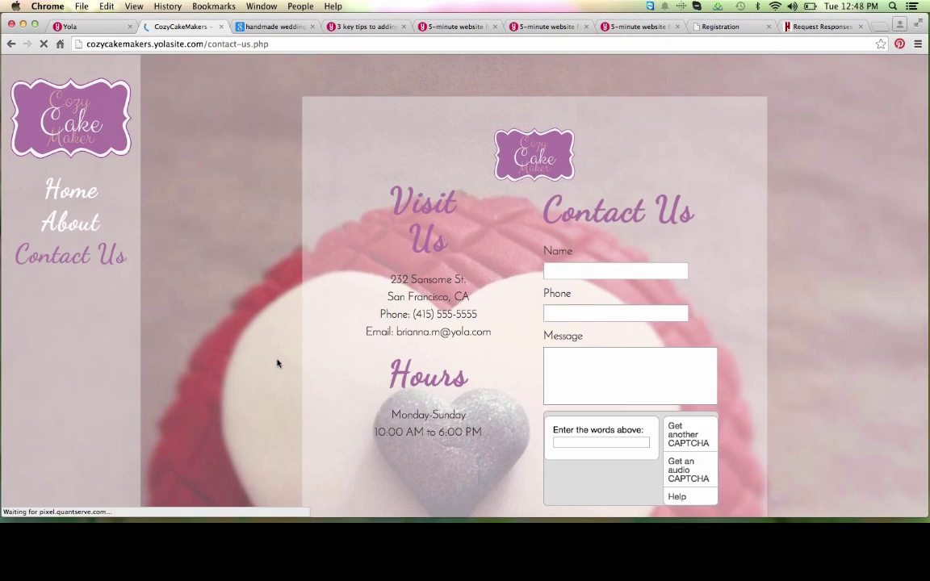
Step: Scroll Contact Us, then recheck the Home, Contact Us and About navigation links
{"action": "scroll", "coordinate": [277, 363], "scroll_direction": "down", "scroll_amount": 2}
{"action": "scroll", "coordinate": [277, 363], "scroll_direction": "down", "scroll_amount": 2}
{"action": "scroll", "coordinate": [277, 363], "scroll_direction": "up", "scroll_amount": 4}
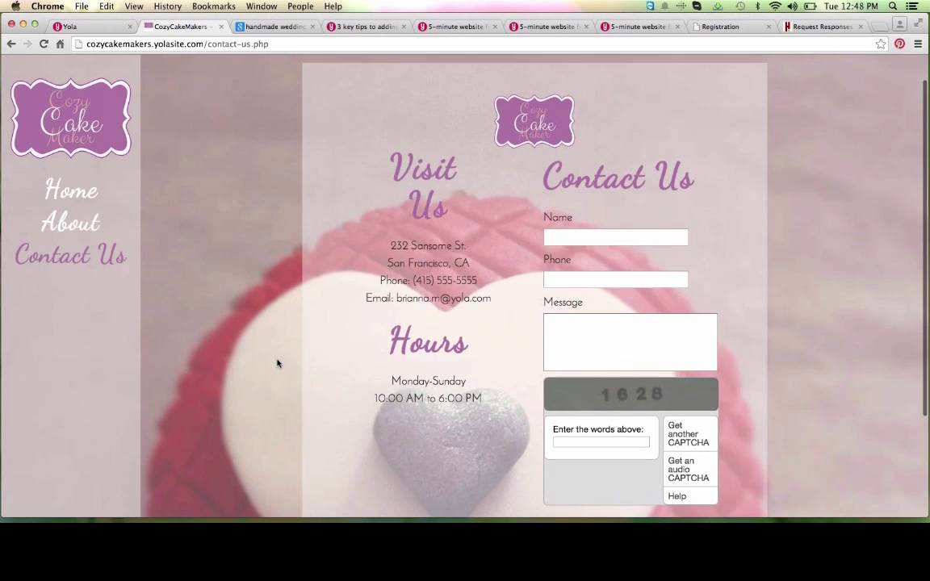
{"action": "left_click", "coordinate": [81, 196]}
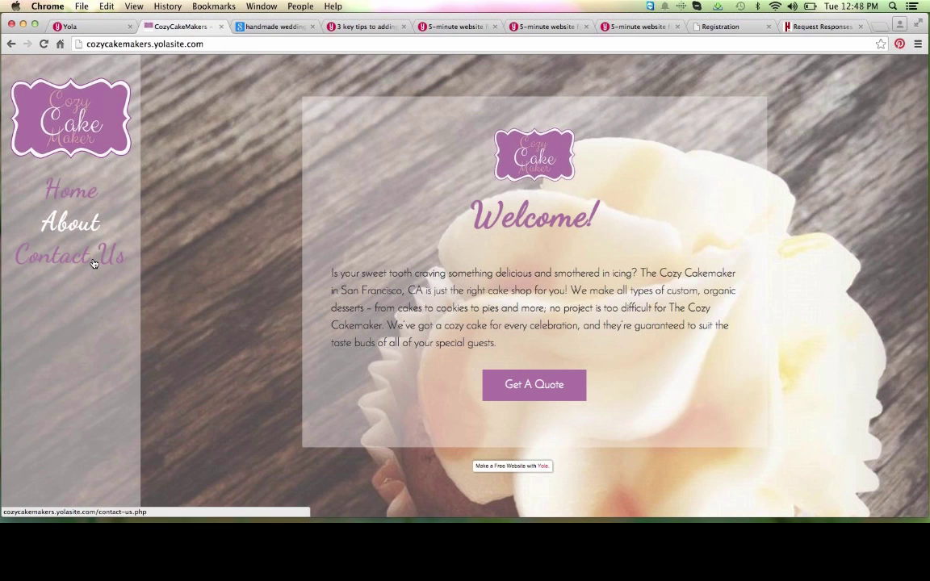
{"action": "left_click", "coordinate": [91, 260]}
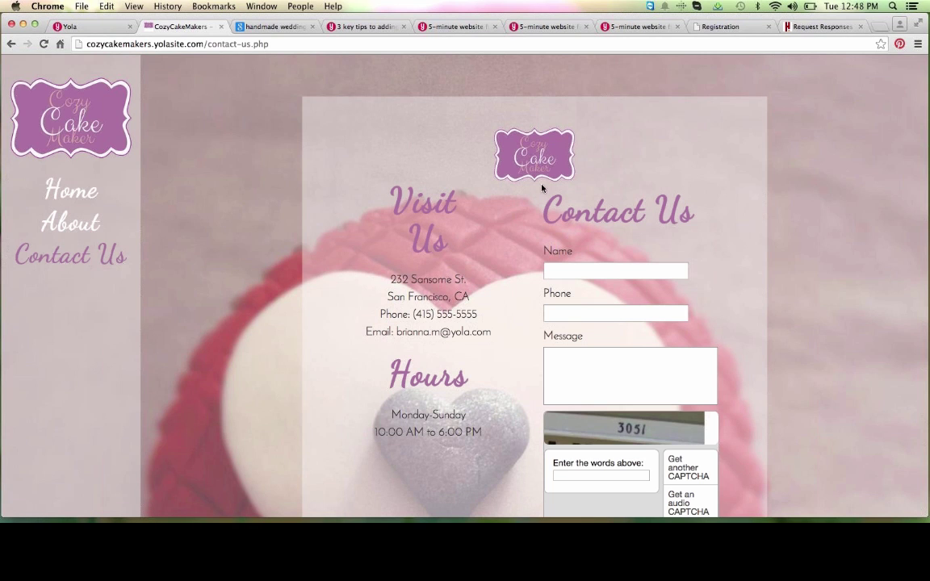
{"action": "left_click", "coordinate": [85, 227]}
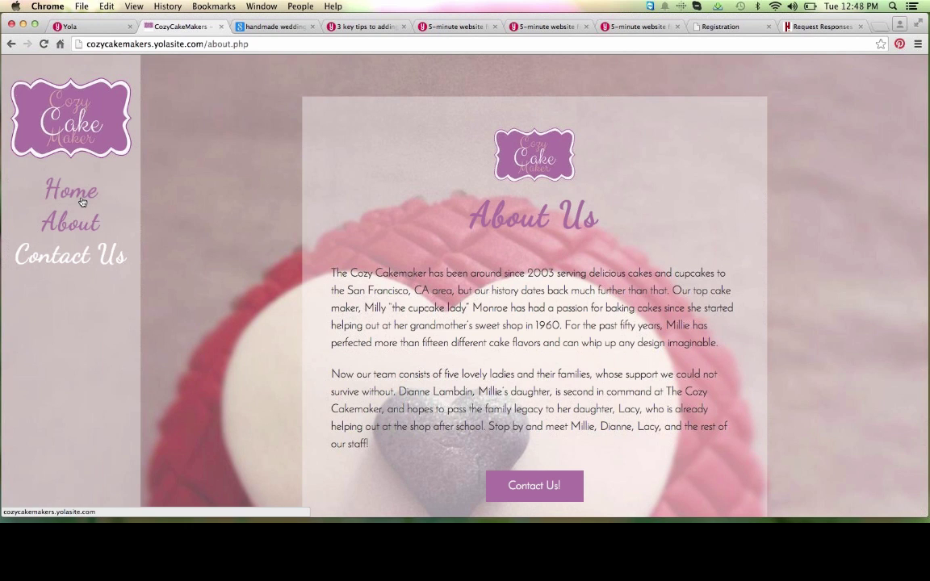
Step: From Home, confirm Get A Quote starts a new e-mail, dismiss it, and return to About
{"action": "left_click", "coordinate": [82, 203]}
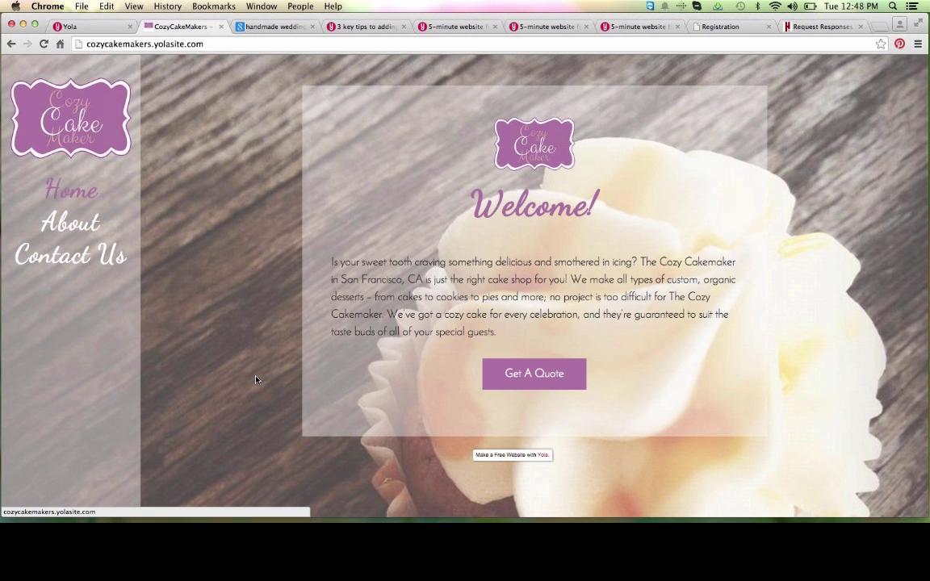
{"action": "left_click", "coordinate": [498, 372]}
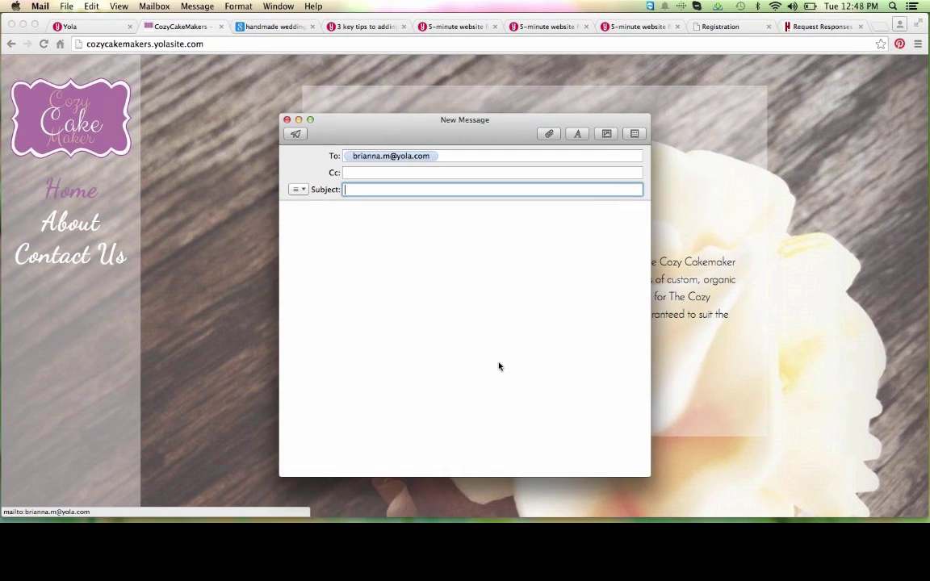
{"action": "left_click", "coordinate": [242, 185]}
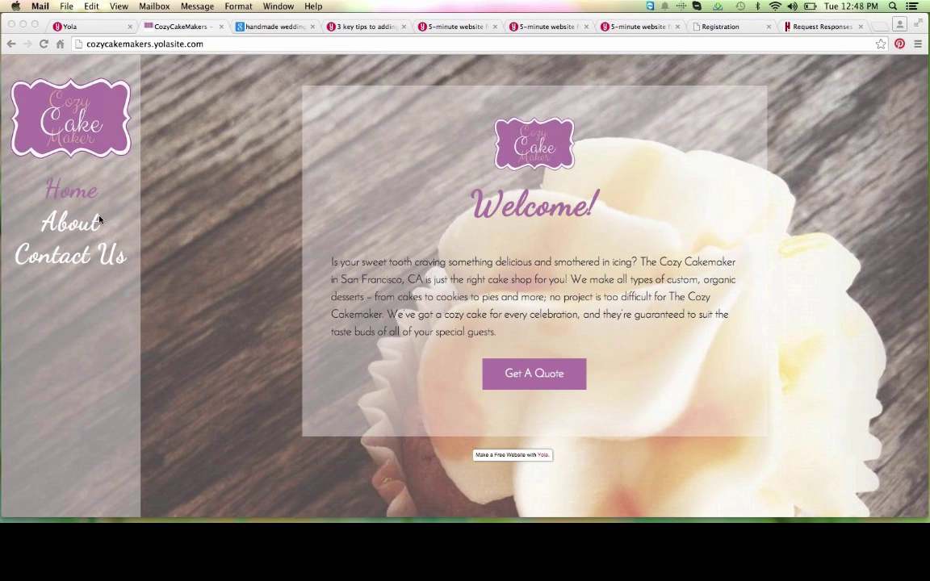
{"action": "left_click", "coordinate": [71, 223]}
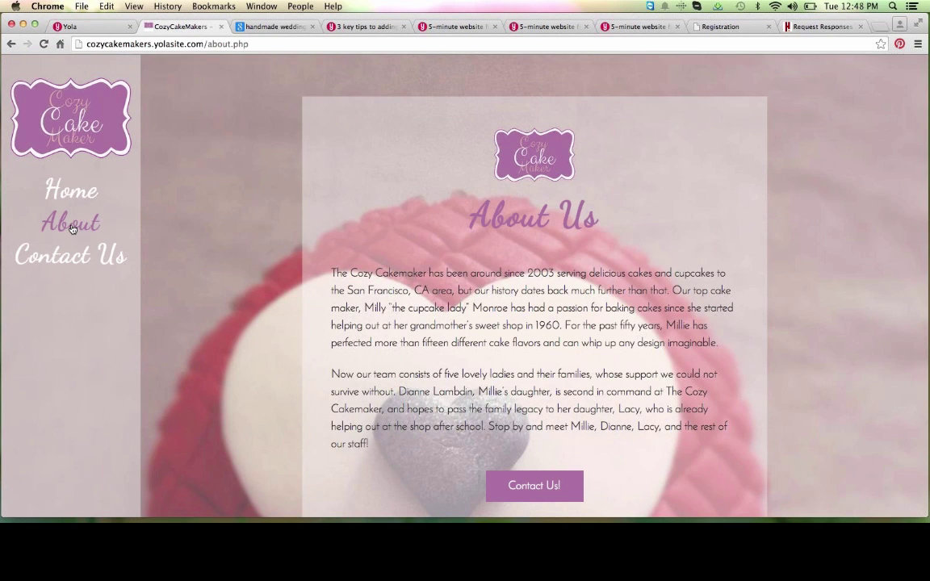